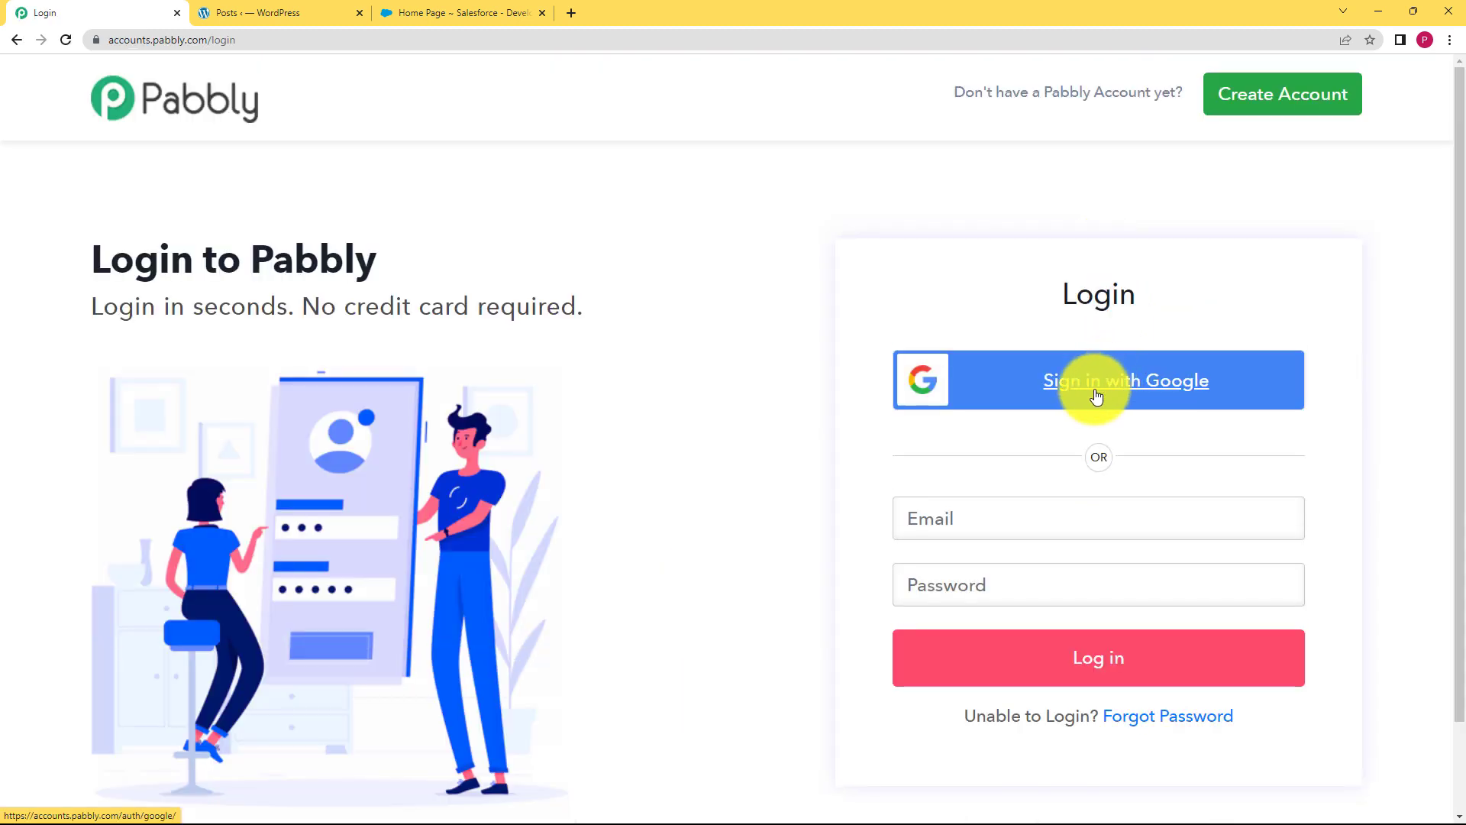
# Sign in with Google, open Pabbly Connect, and create the 'Create Salesforce contacts from new user created in Wordpr…' workflow
pyautogui.click(1058, 375)
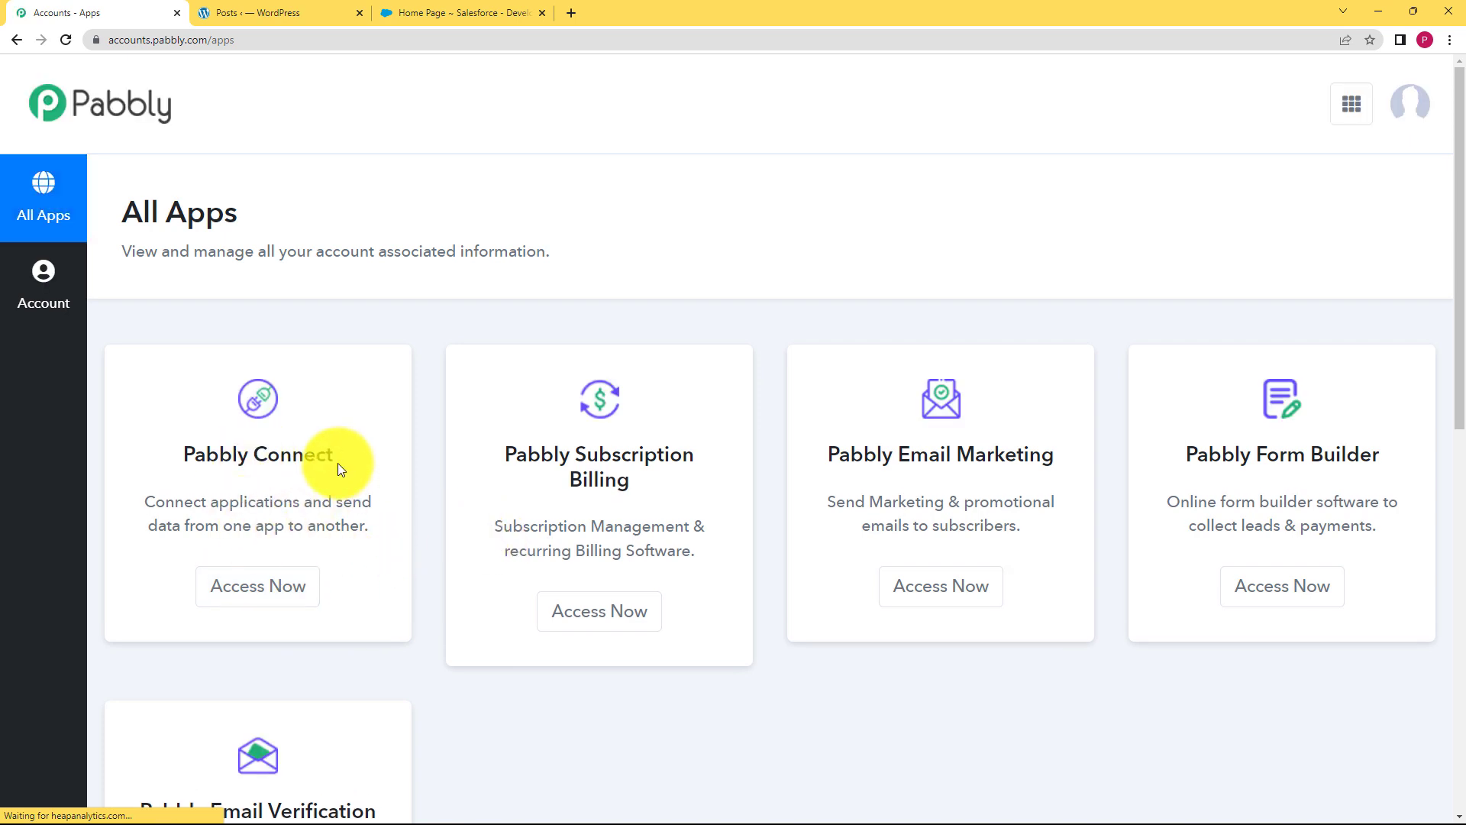
pyautogui.moveTo(335, 501); pyautogui.dragTo(331, 481)
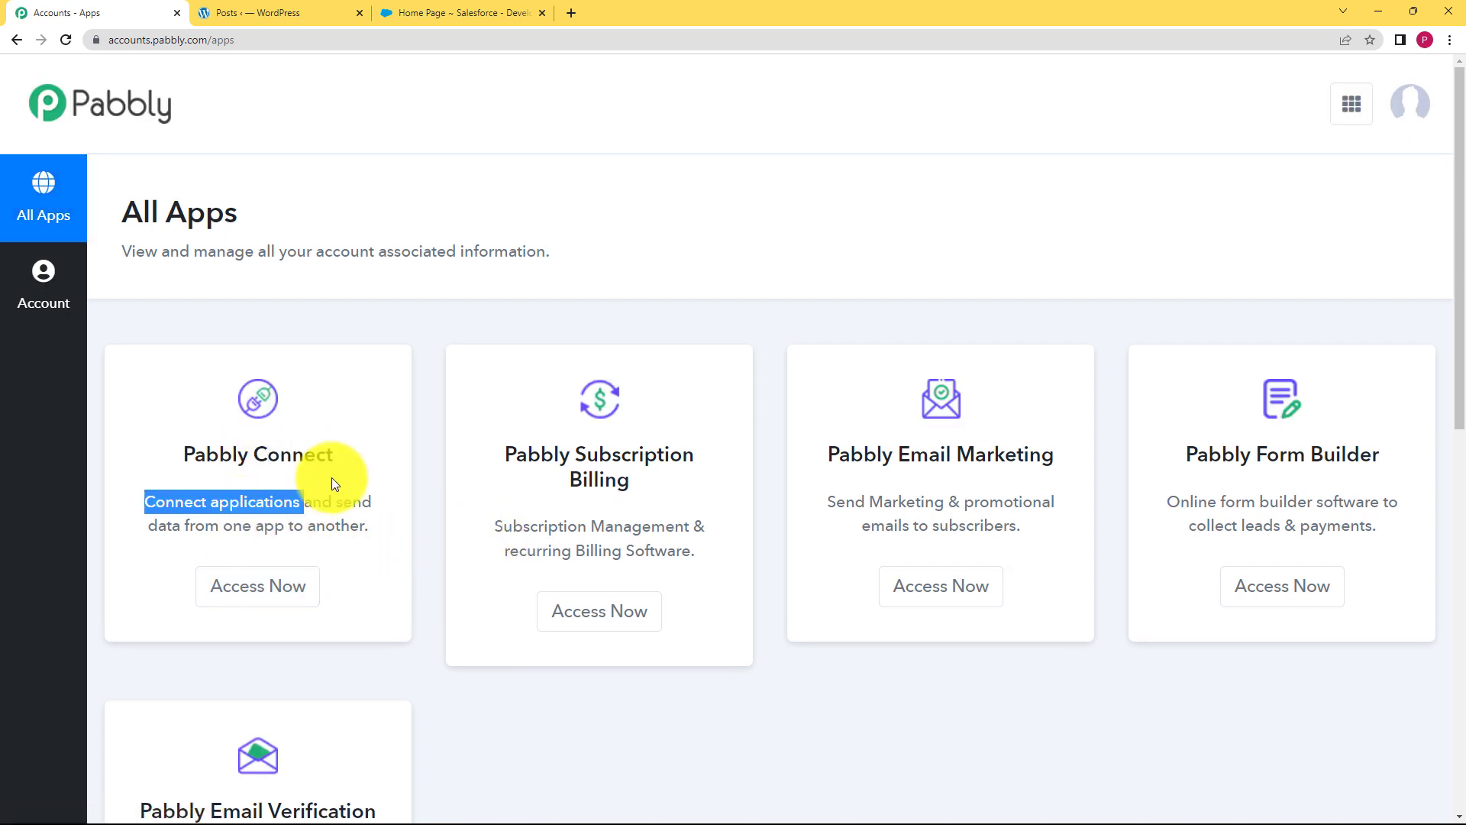
pyautogui.click(281, 597)
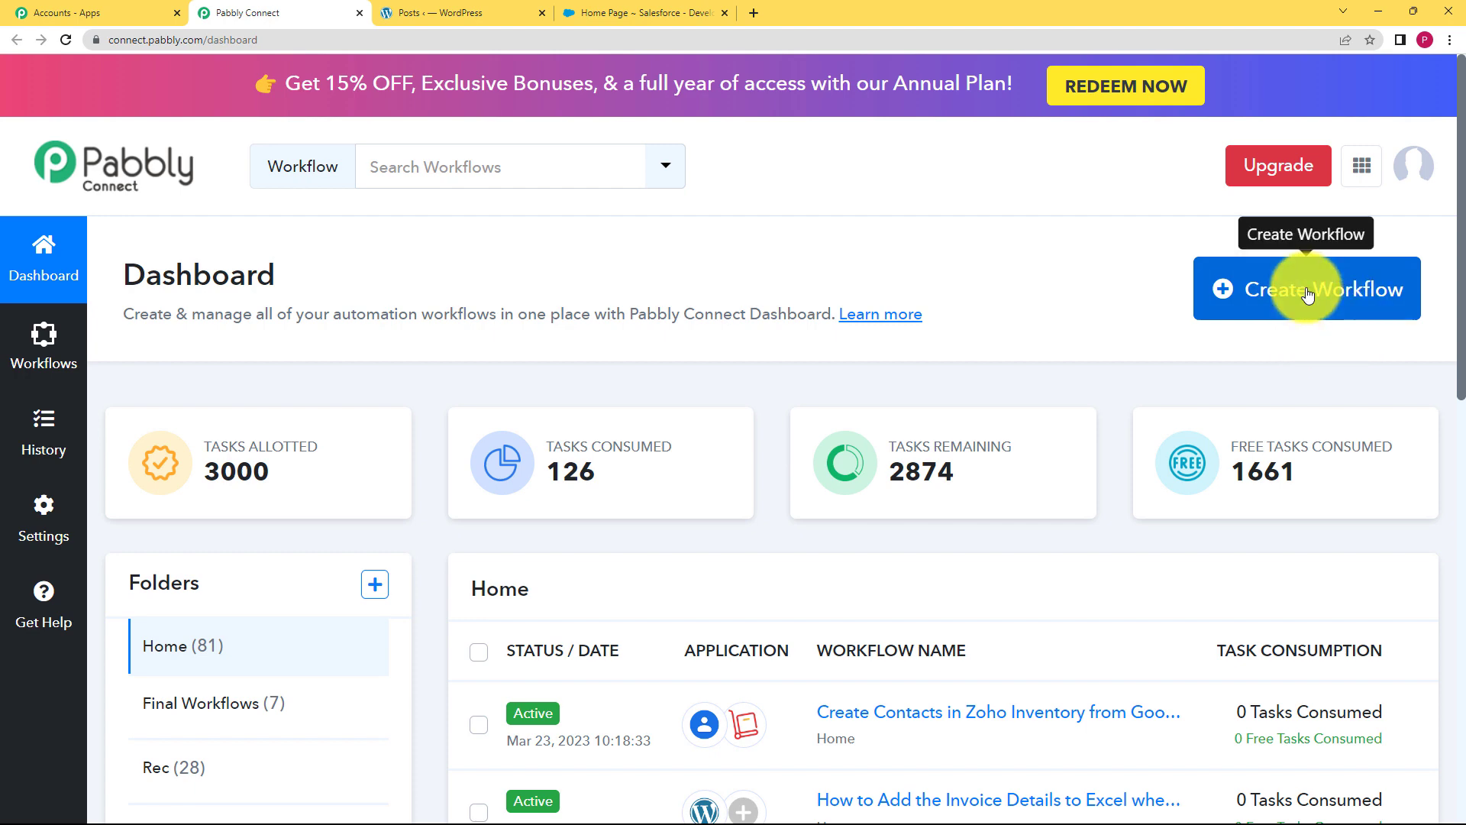
pyautogui.click(1325, 317)
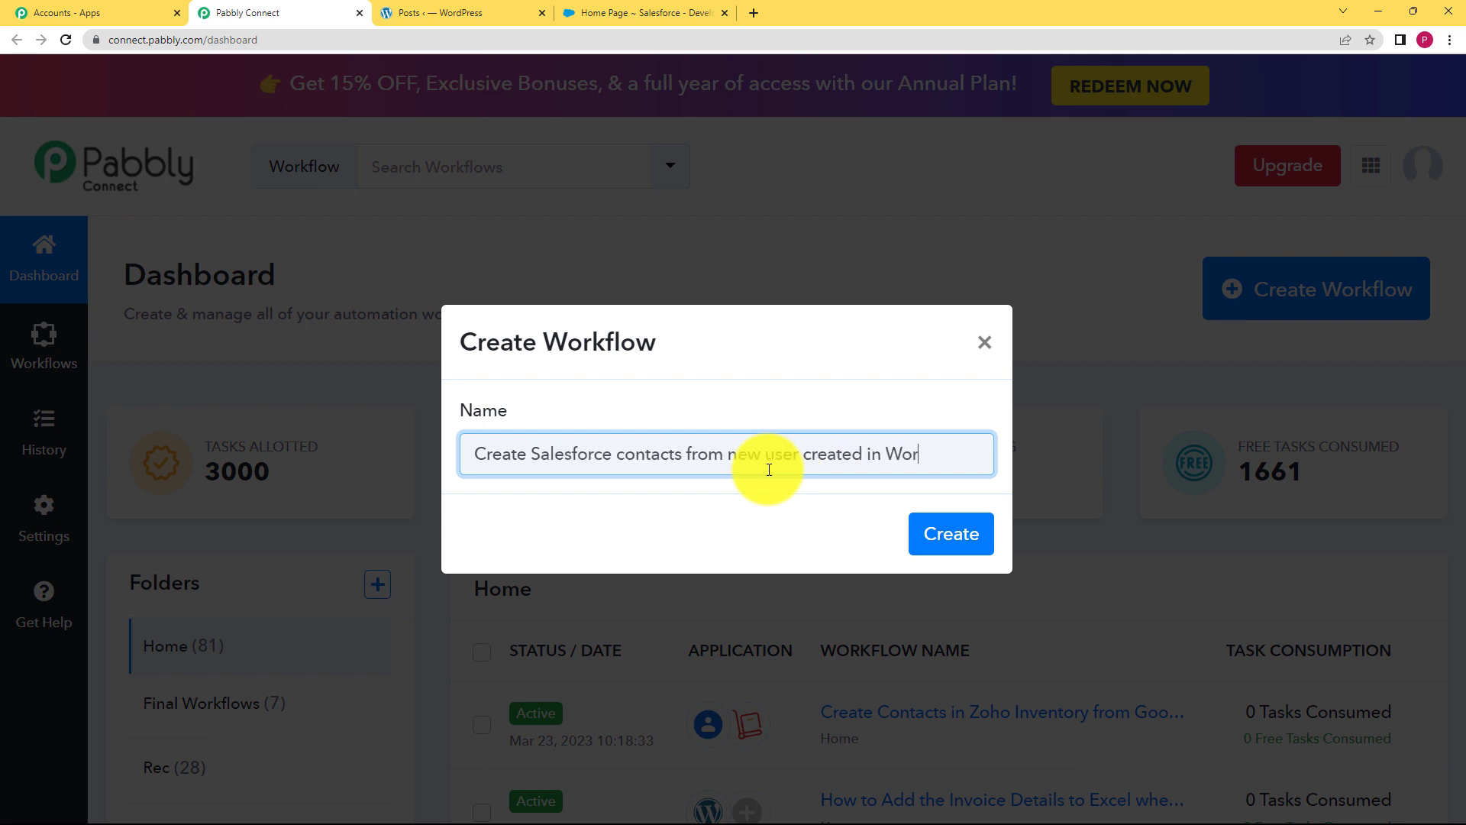
pyautogui.click(951, 533)
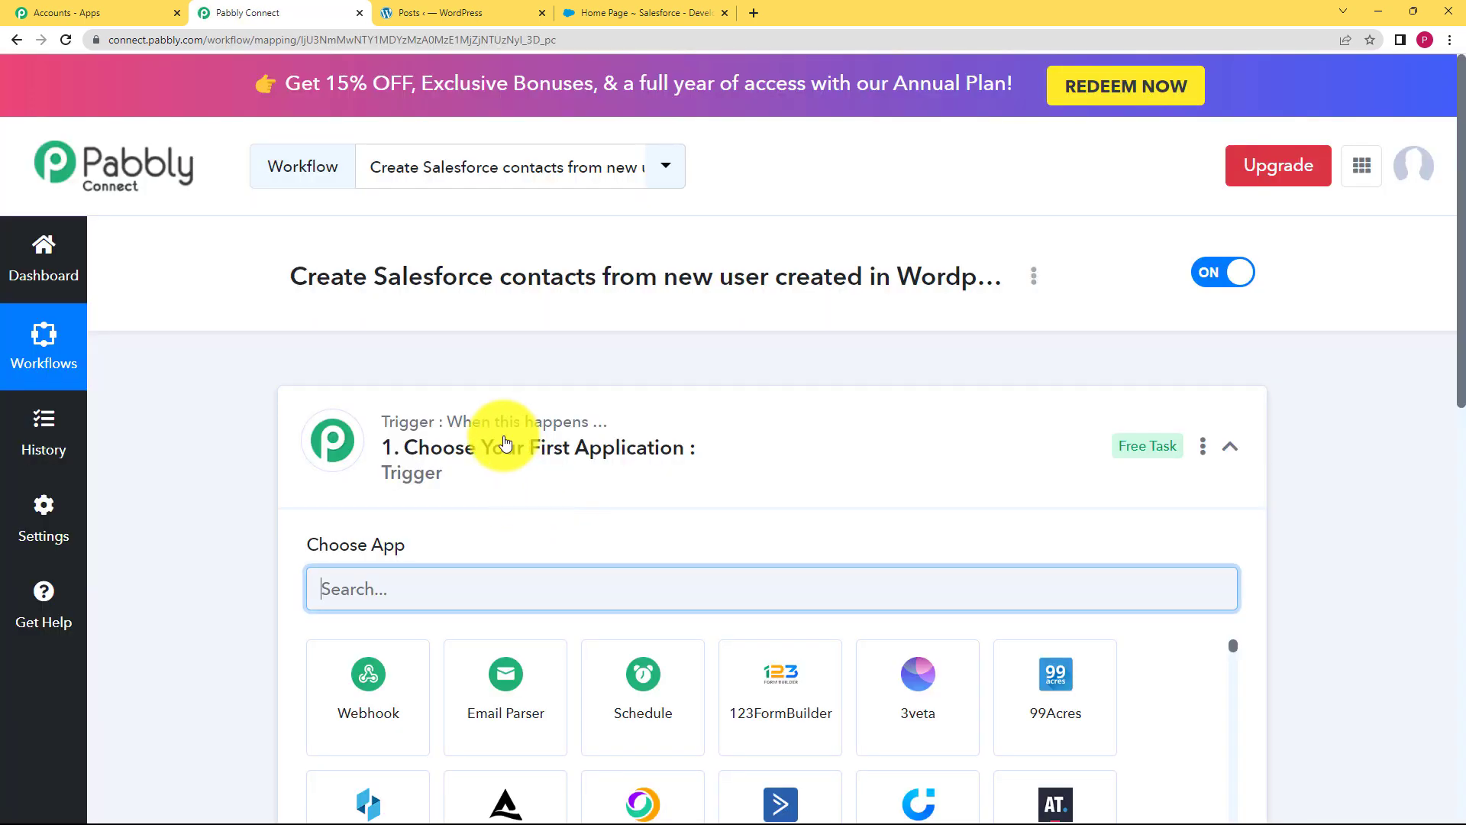
# Search 'wordp' in the trigger step and choose WordPress as the trigger app
pyautogui.click(504, 441)
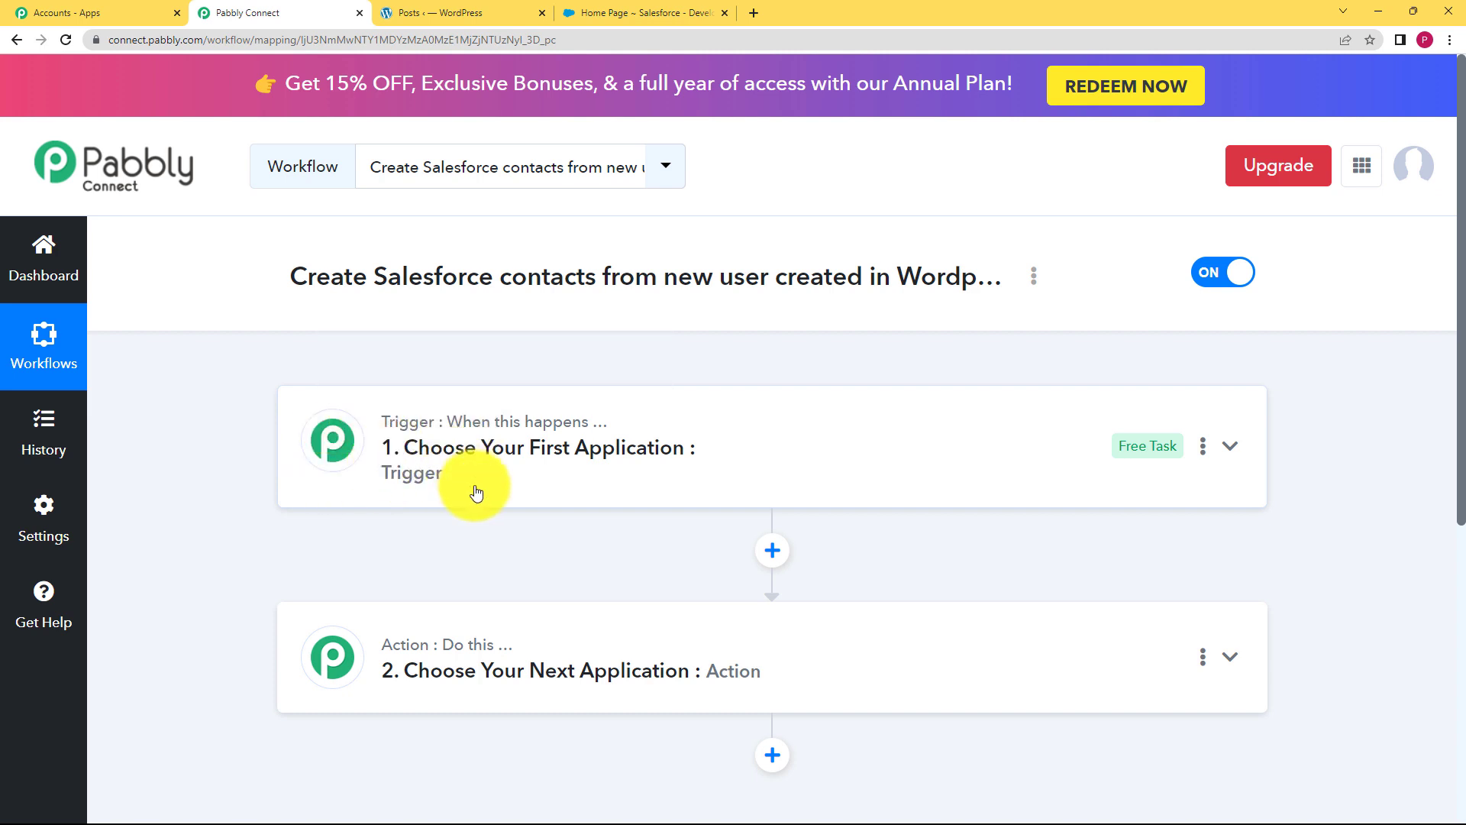
pyautogui.click(475, 448)
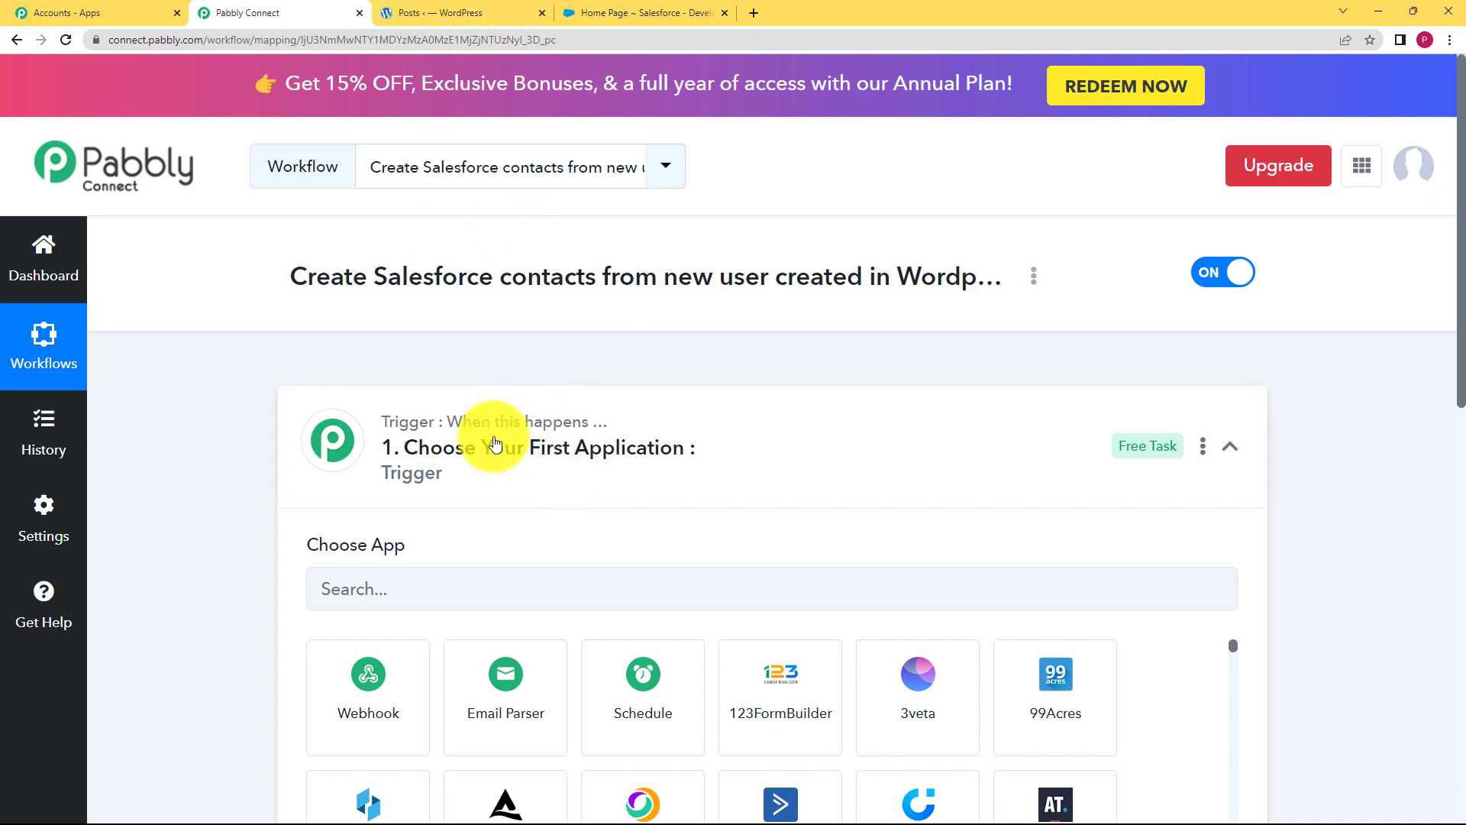
pyautogui.click(441, 480)
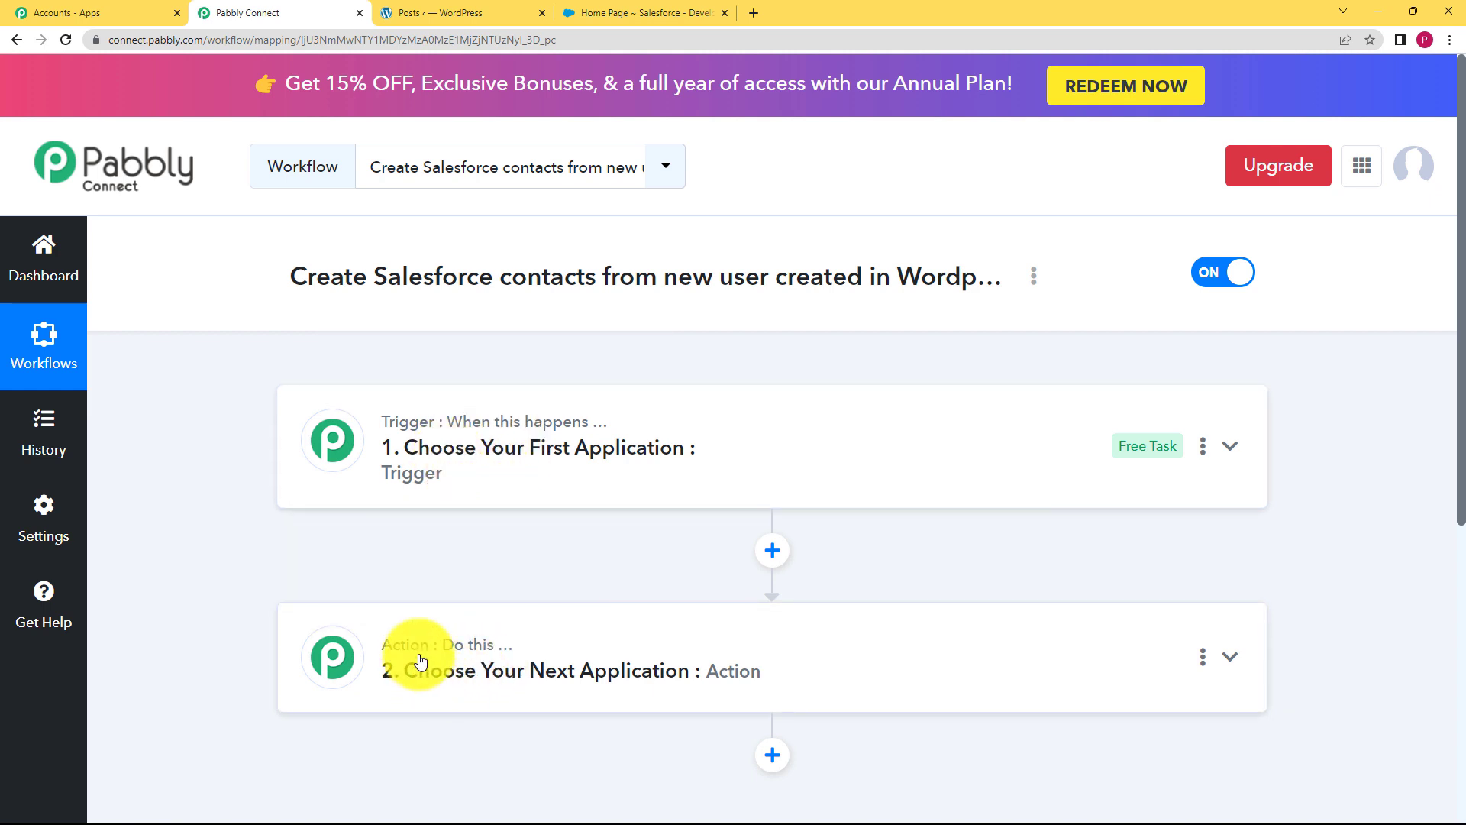
pyautogui.click(478, 501)
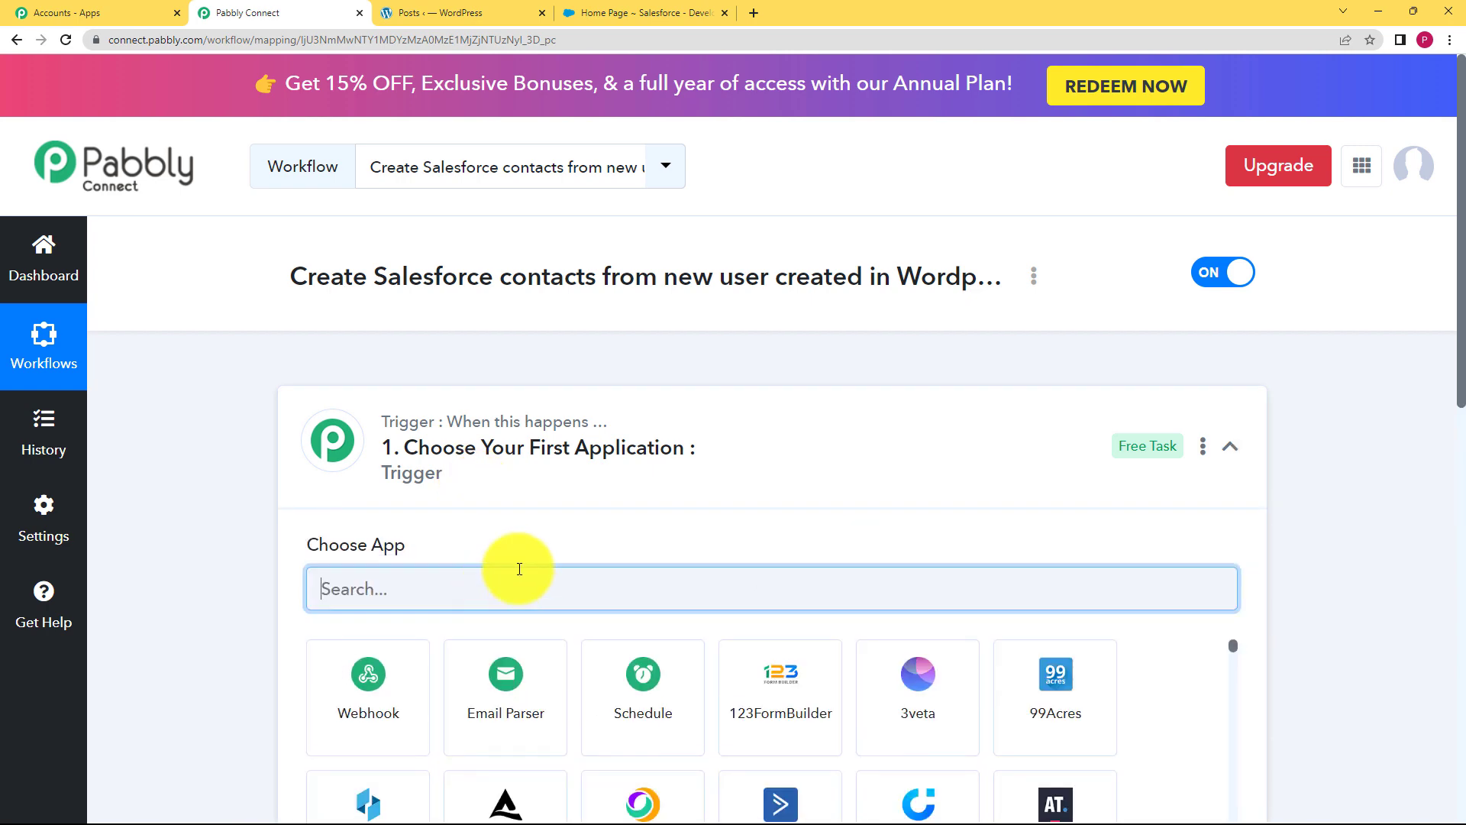
pyautogui.write('wordpr')
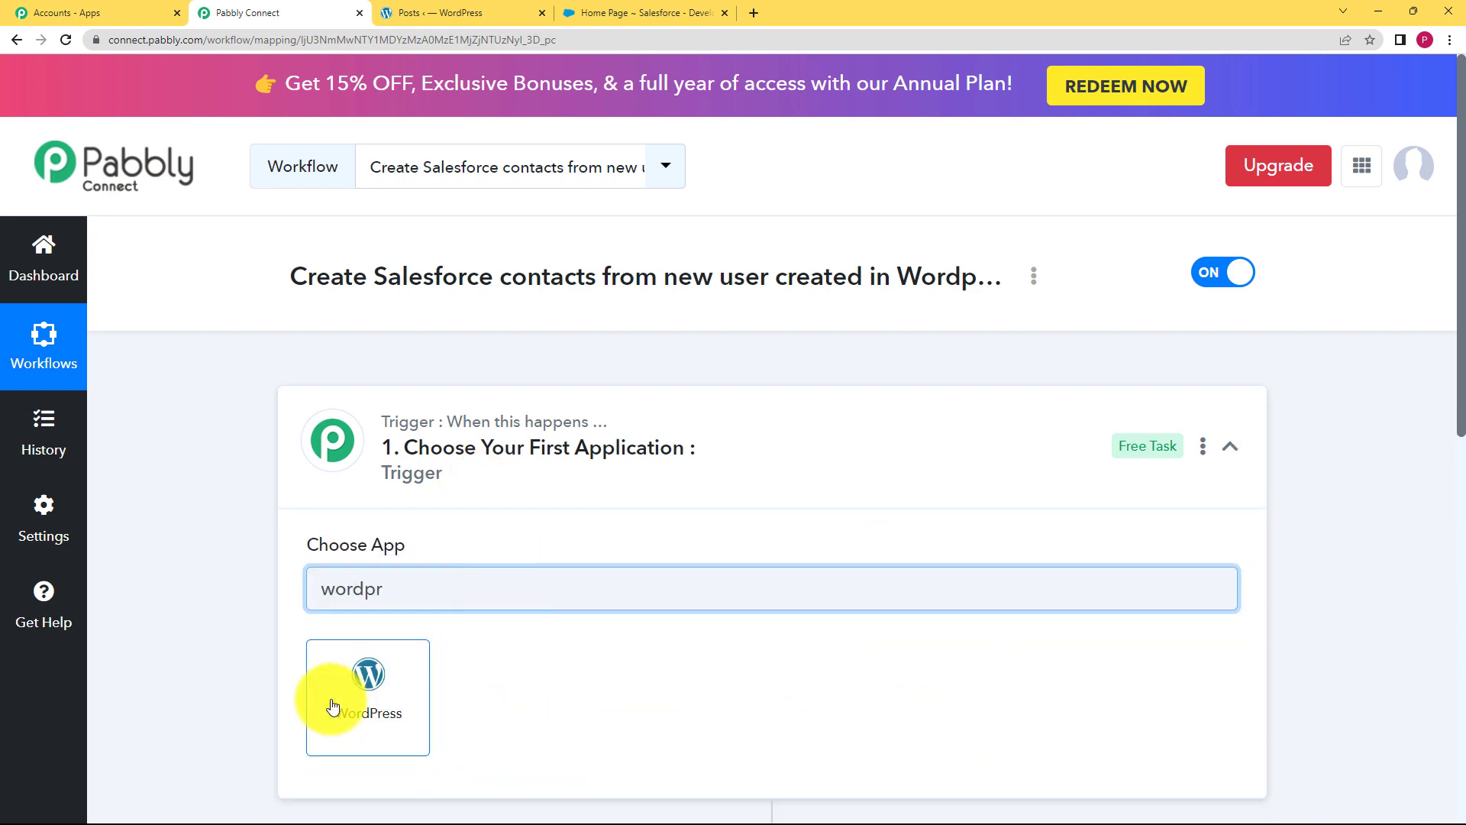
pyautogui.click(327, 701)
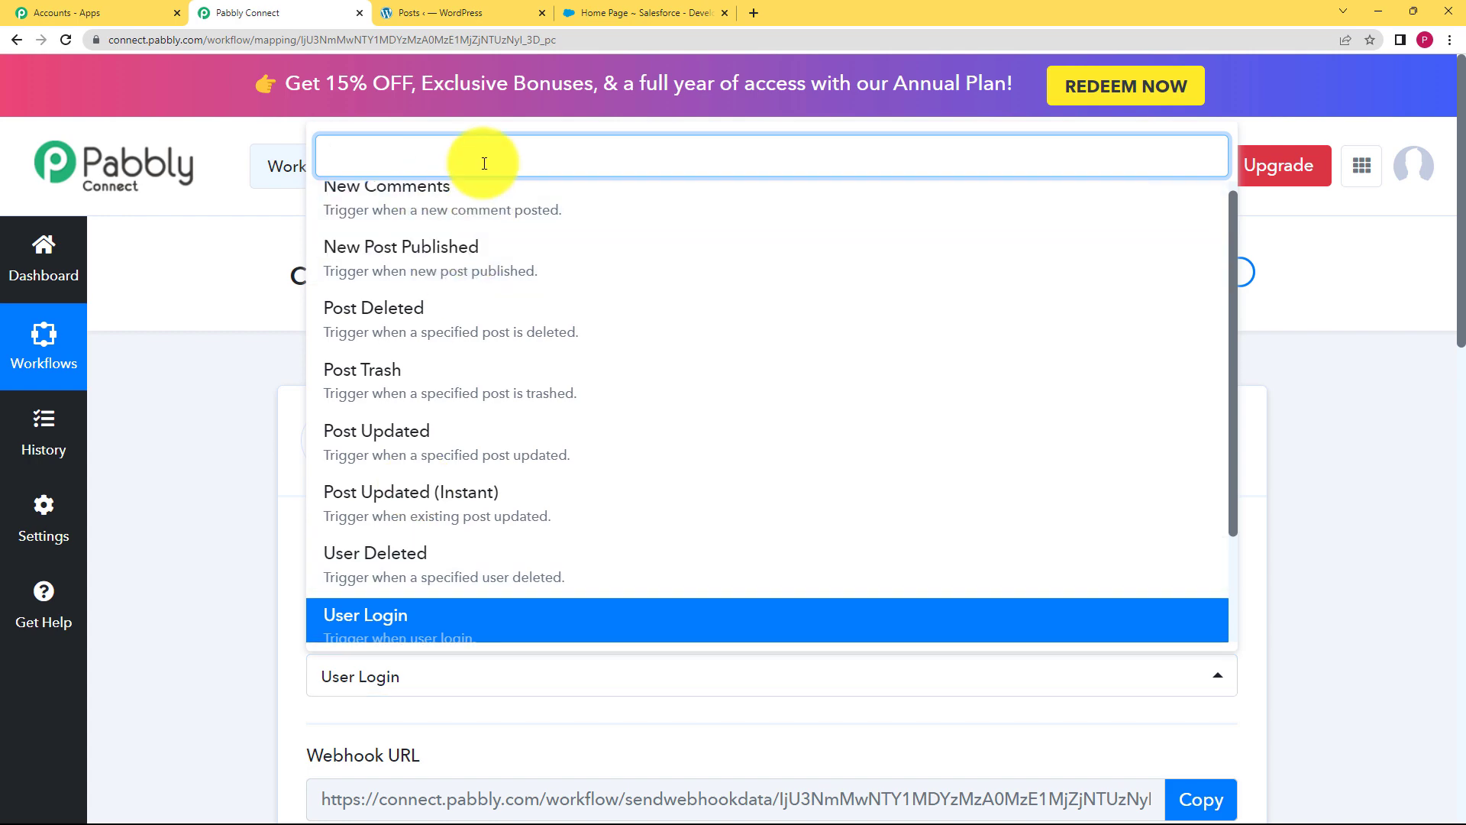
# Pick 'User Registers' as the trigger event and review the WP Webhooks setup instructions below
pyautogui.write('user')
pyautogui.click(507, 542)
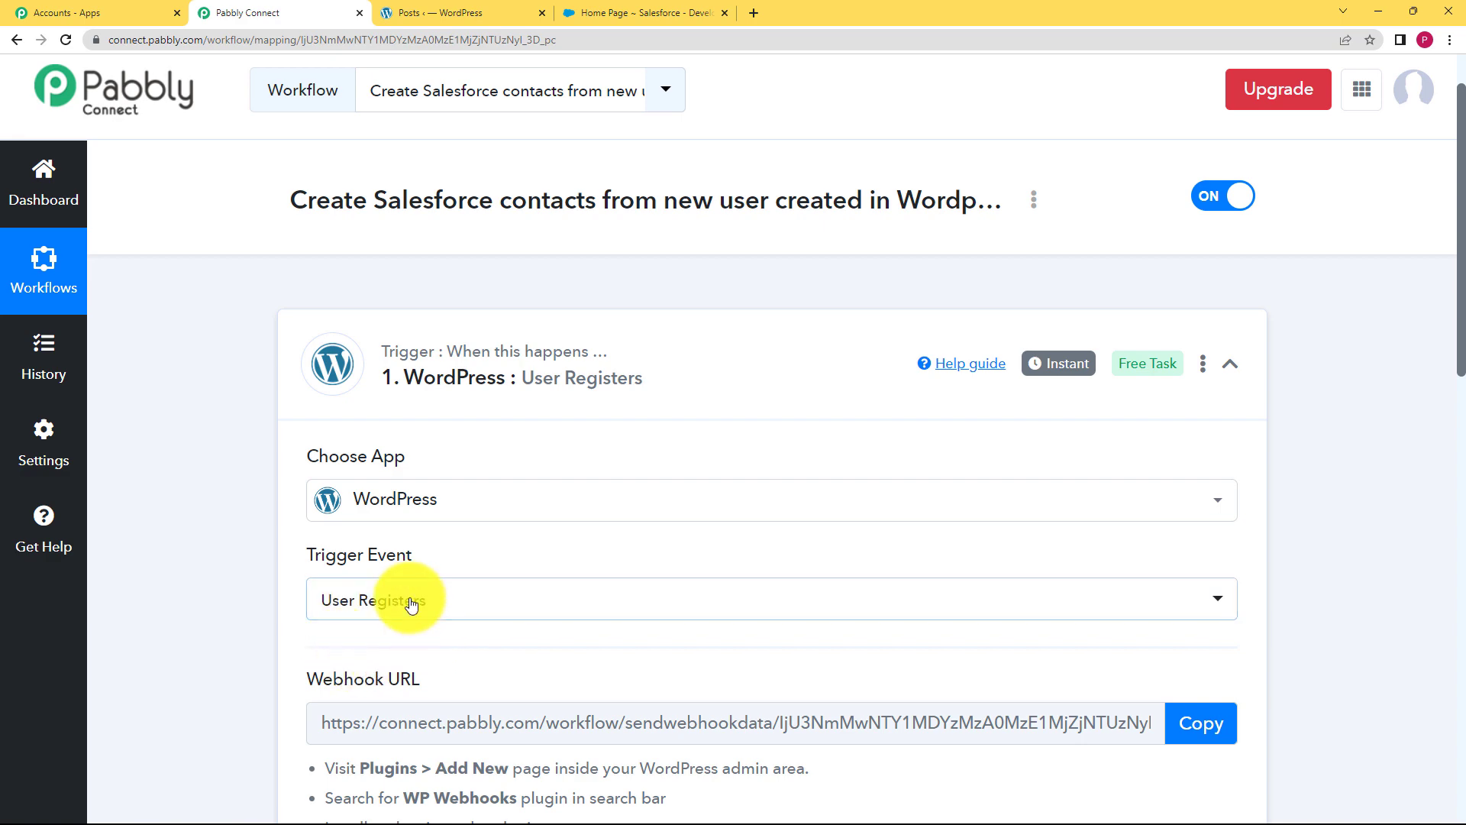
pyautogui.scroll(-4, 204, 549)
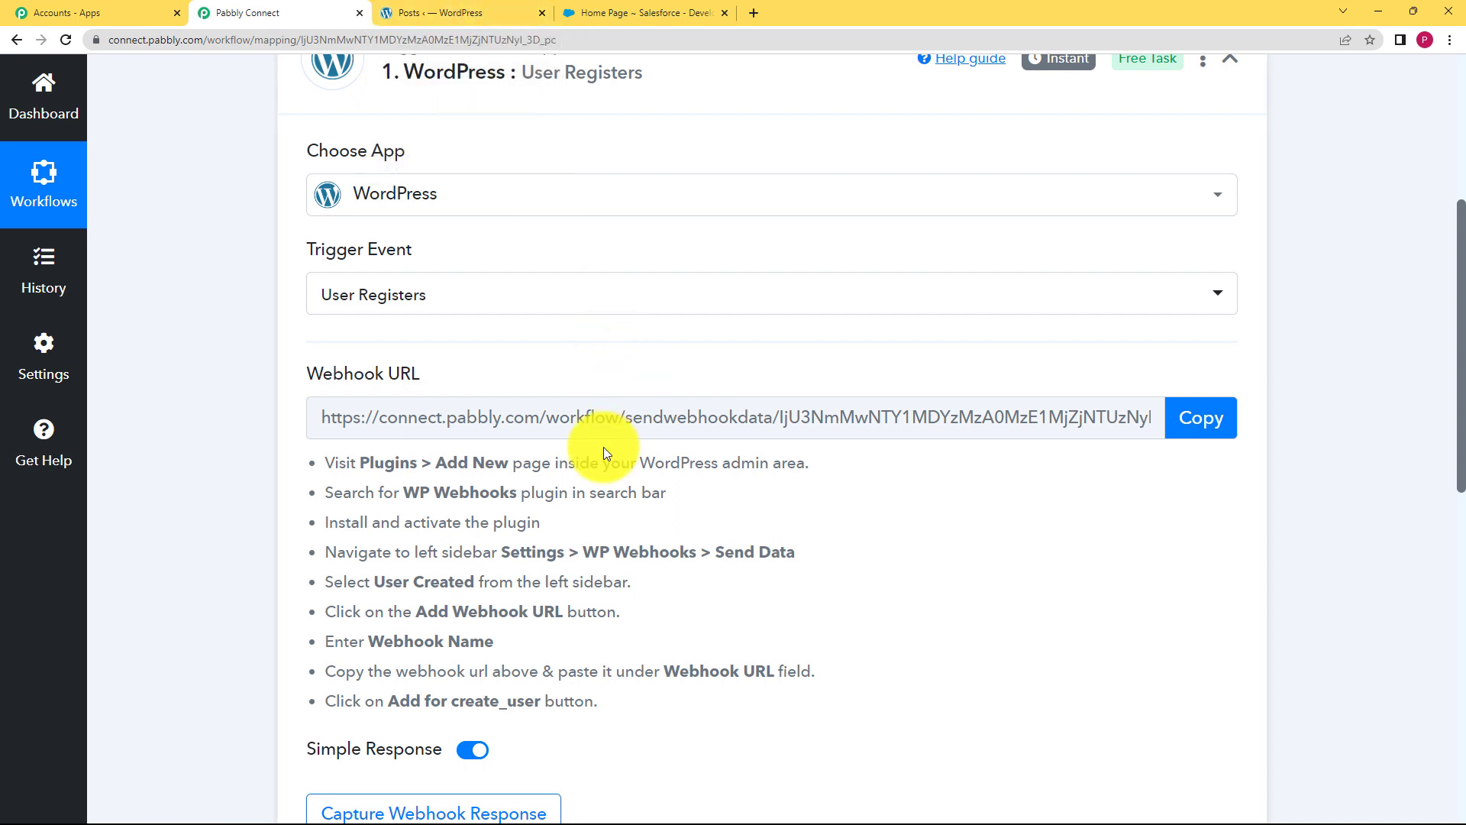
pyautogui.moveTo(330, 466); pyautogui.dragTo(561, 737)
pyautogui.click(813, 611)
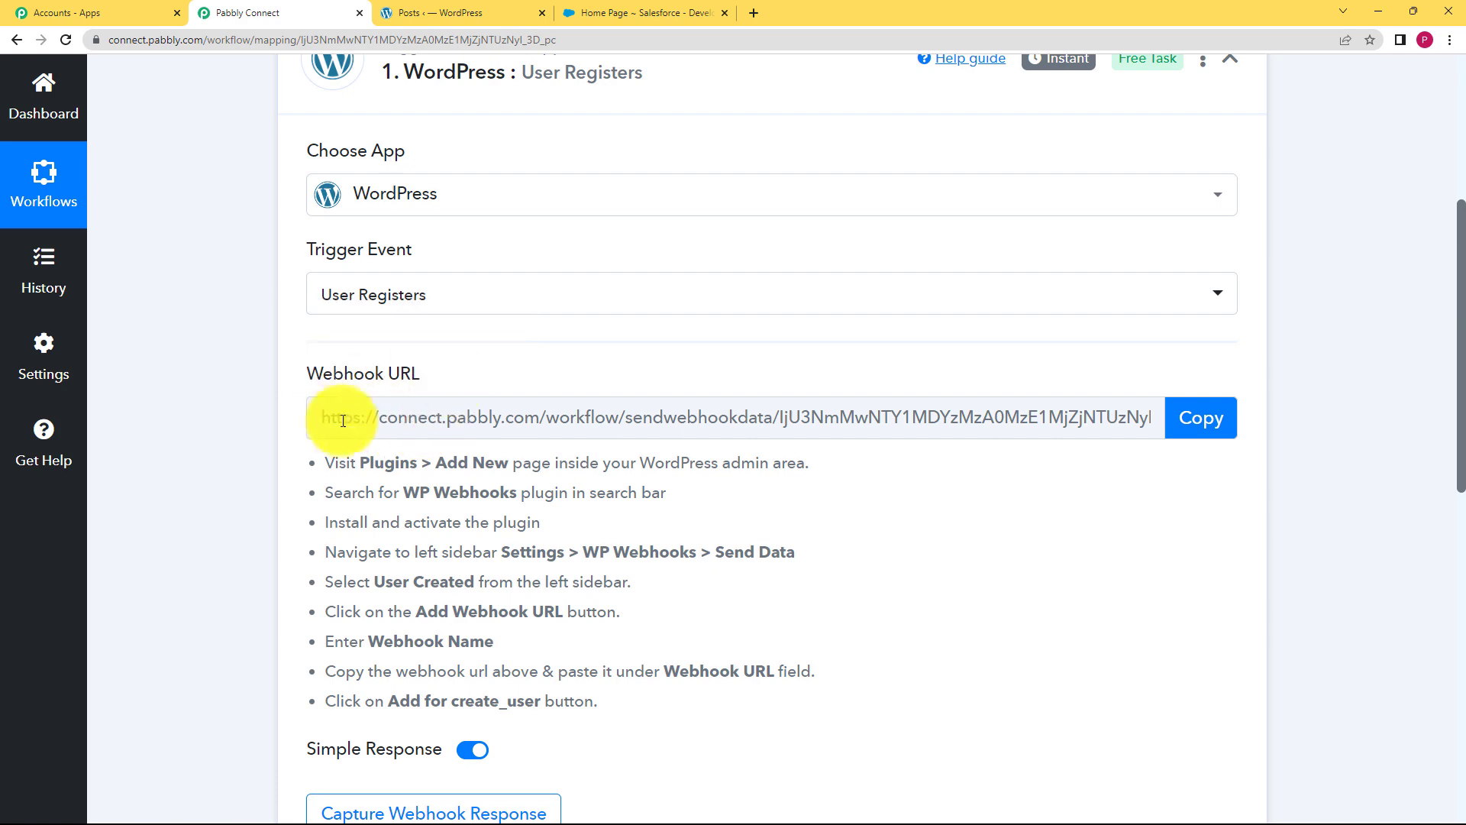
# In WordPress, go to Plugins > Add New and check the required plugin name, WP Webhooks, in Pabbly's instructions
pyautogui.click(402, 10)
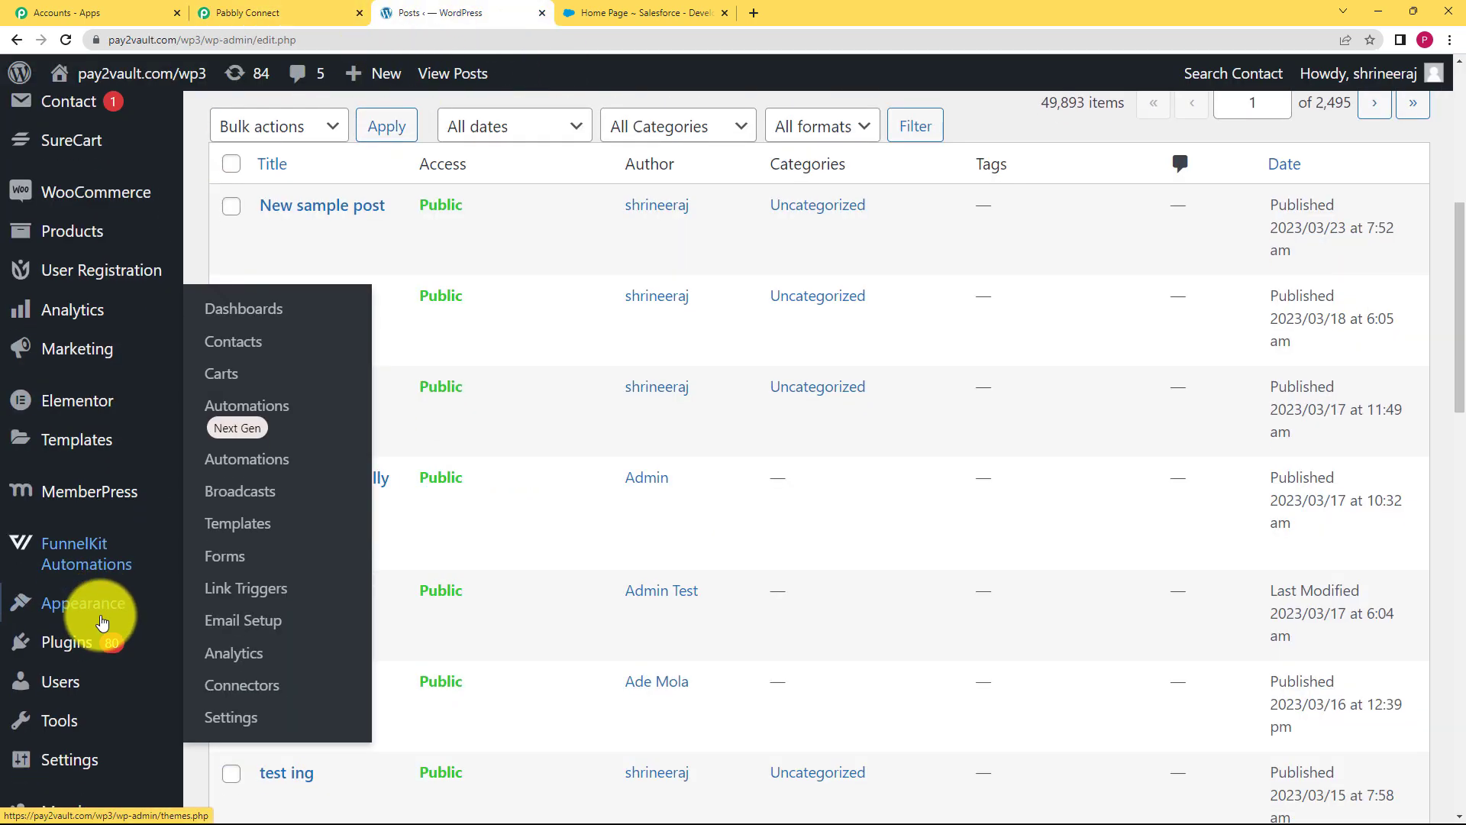
pyautogui.scroll(-1, 92, 615)
pyautogui.moveTo(56, 620)
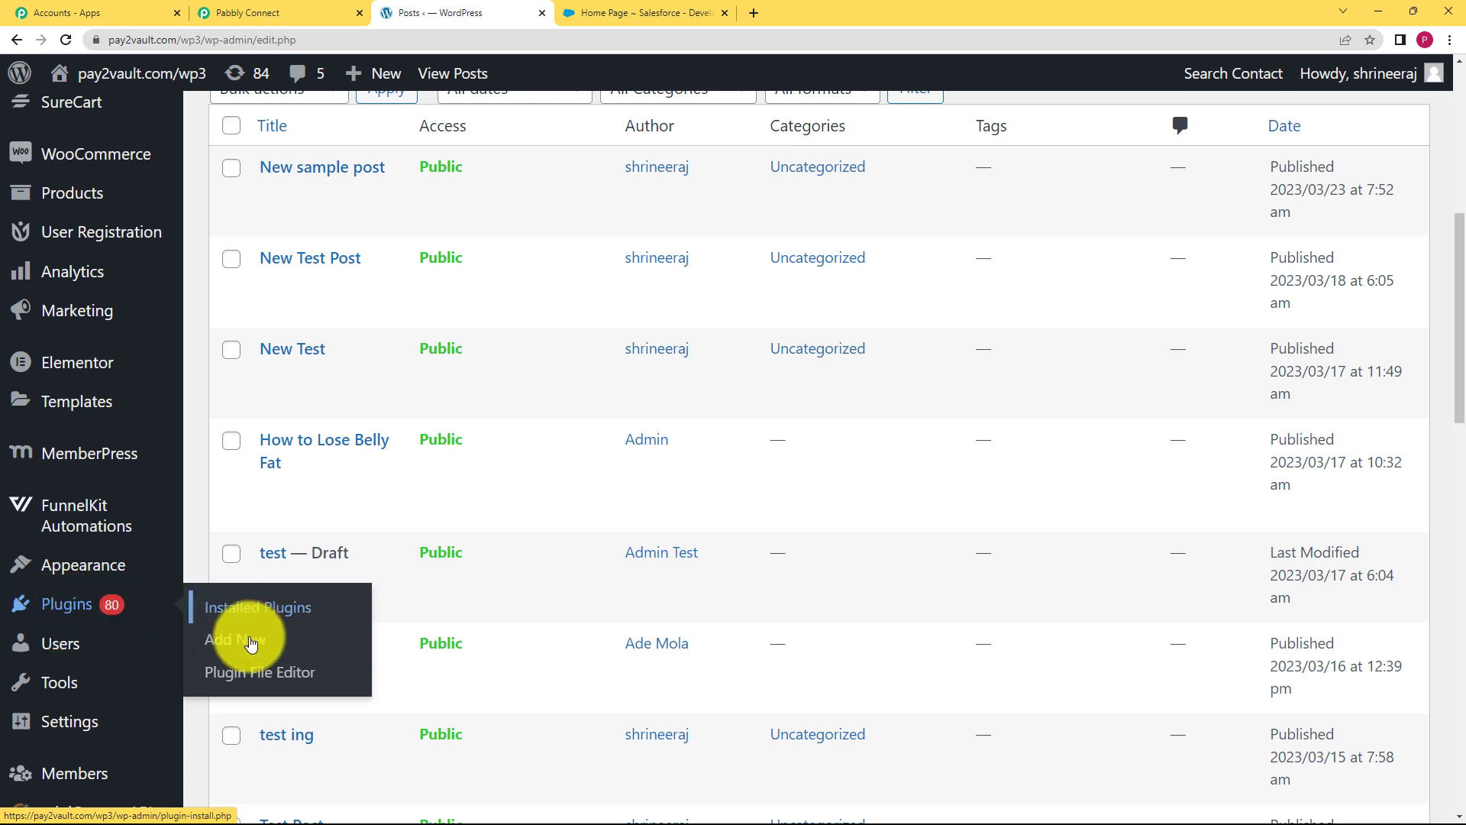
pyautogui.click(252, 643)
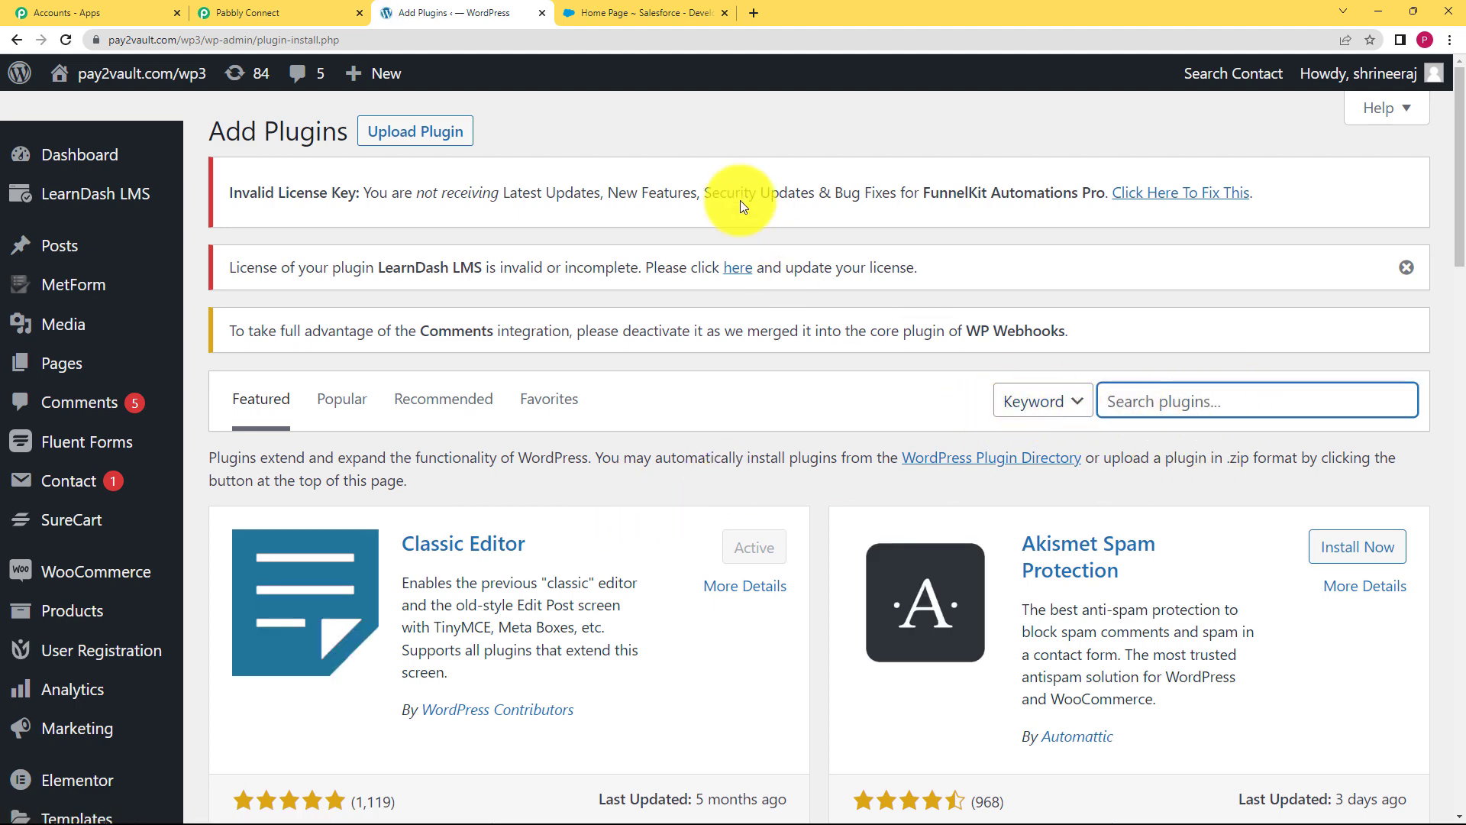
pyautogui.click(336, 13)
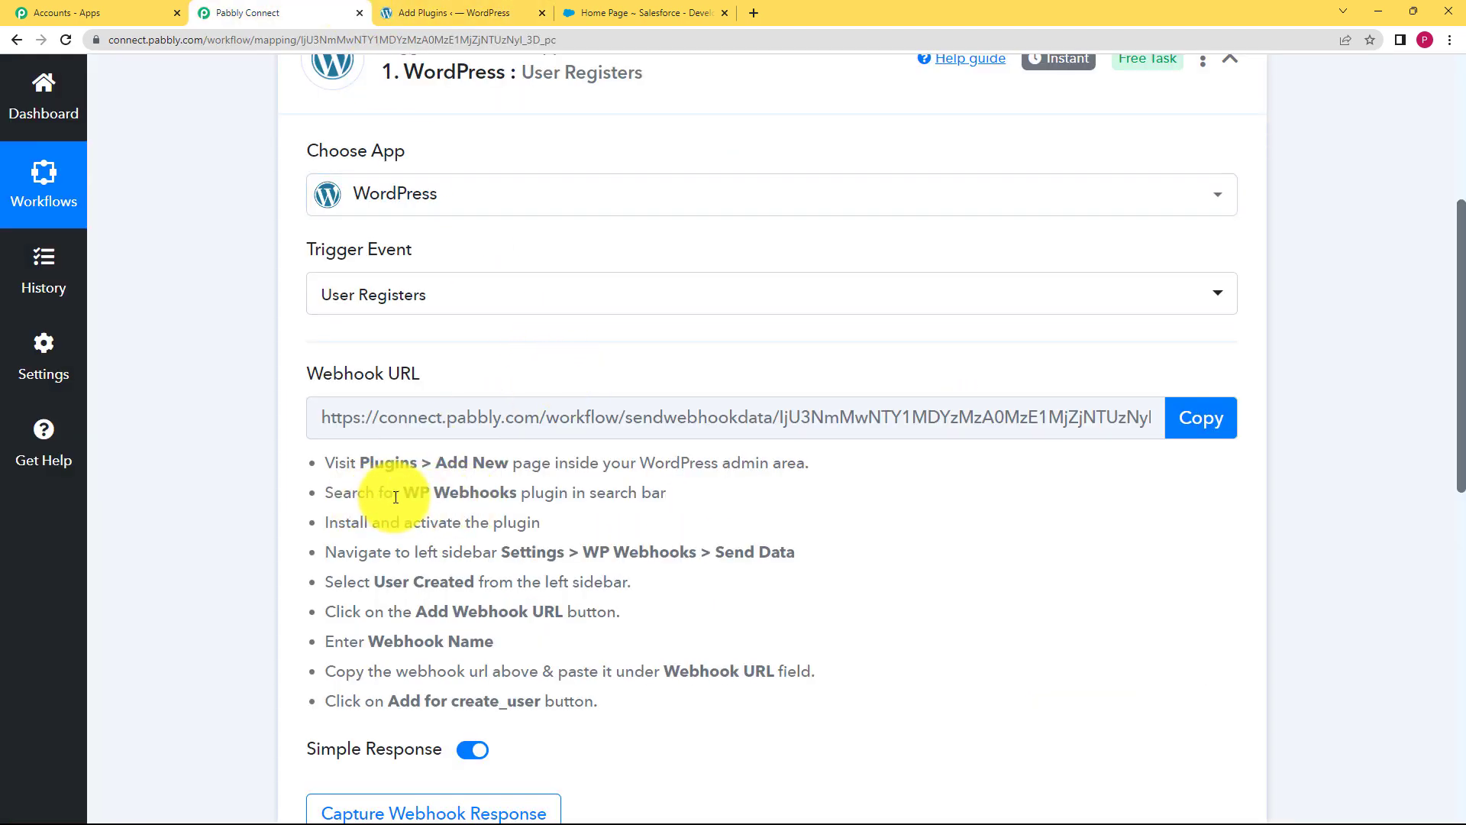
pyautogui.moveTo(402, 492); pyautogui.dragTo(506, 498)
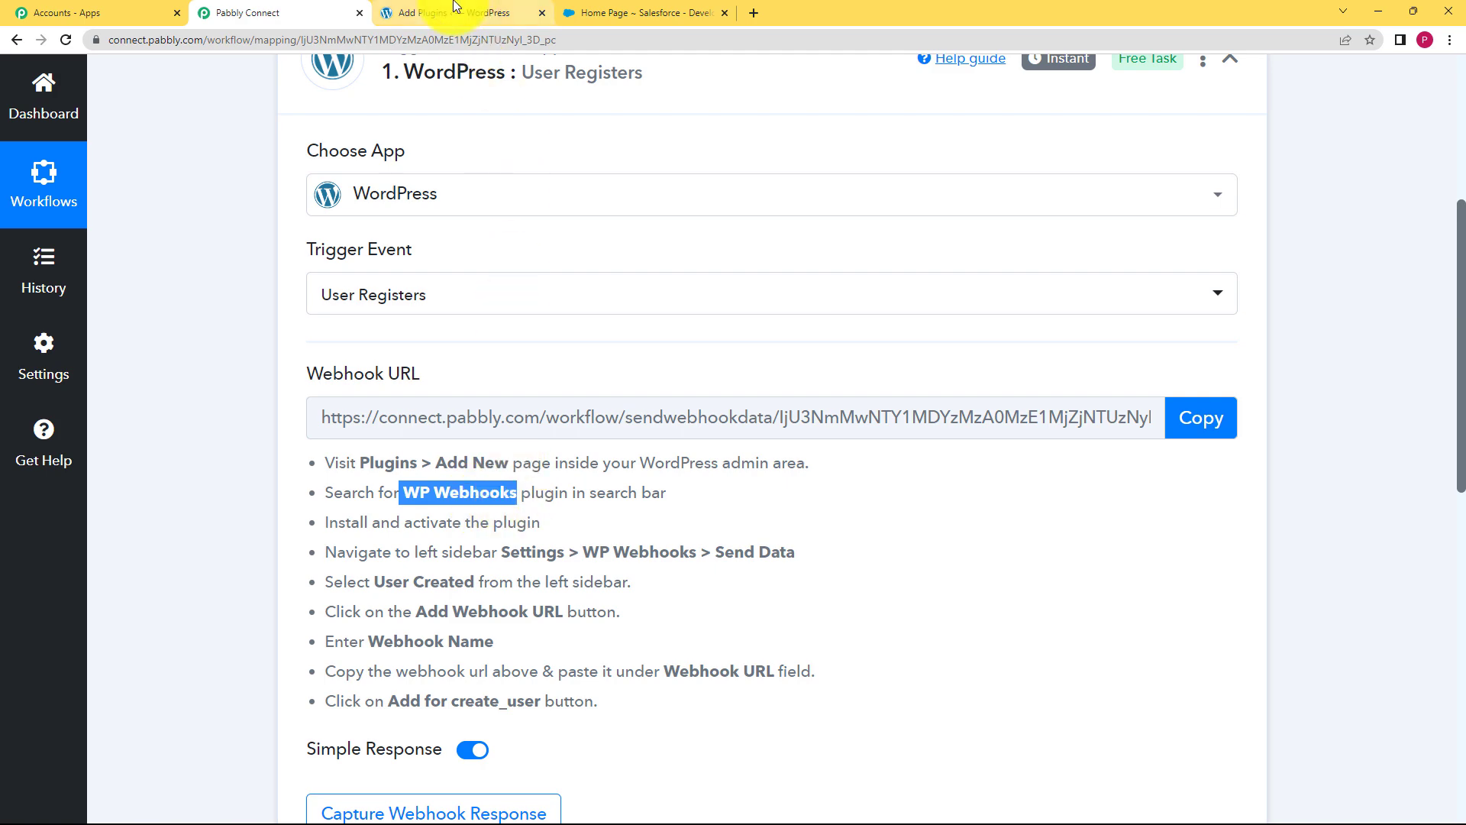
pyautogui.click(443, 13)
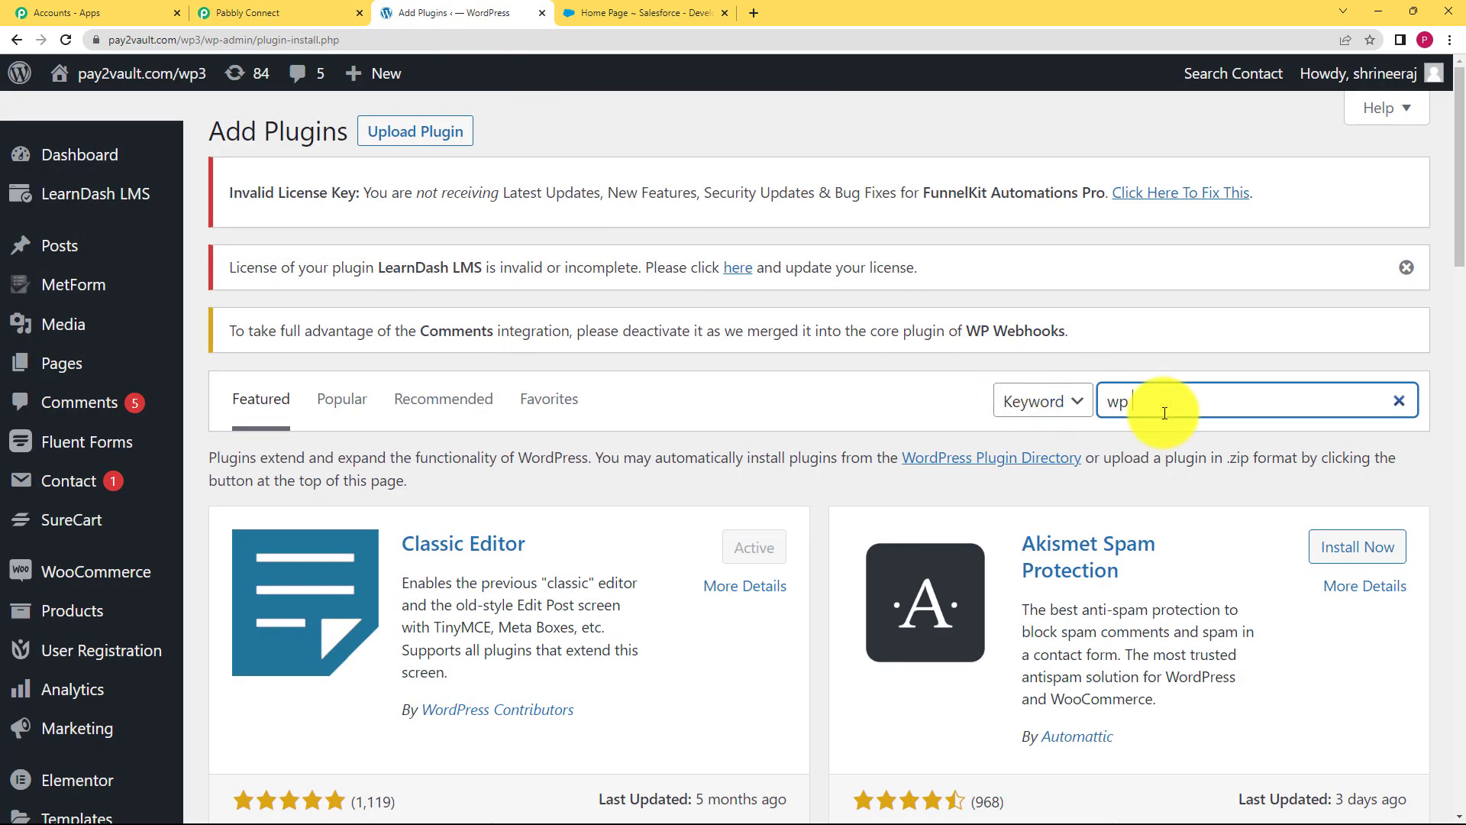
# Search plugins for 'WP webhook' and view WP Webhooks' details to confirm it is active
pyautogui.write('wp webh')
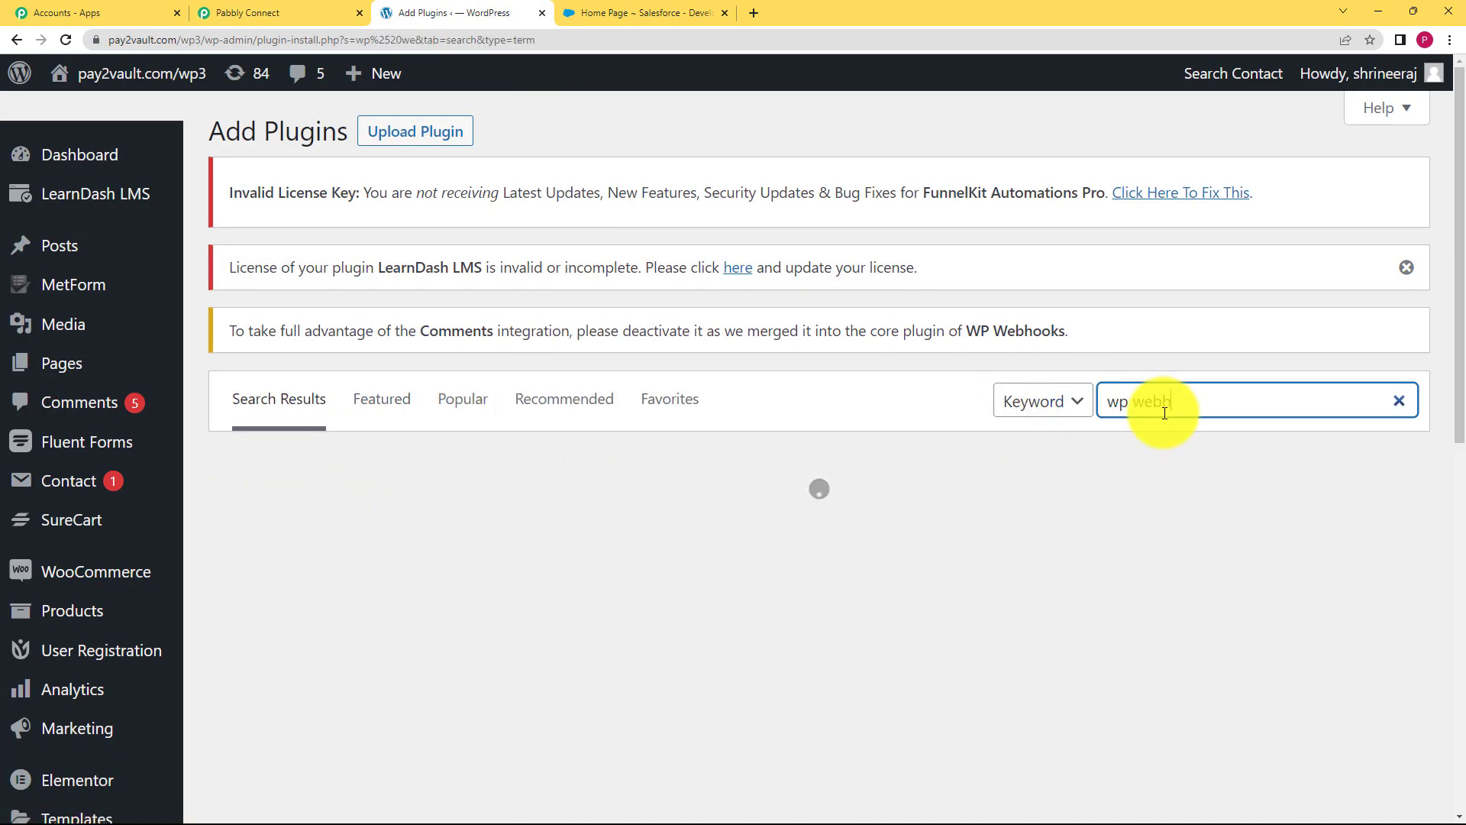
pyautogui.write('ook')
pyautogui.press('Home')
pyautogui.press('Delete')
pyautogui.press('Delete')
pyautogui.write('WP')
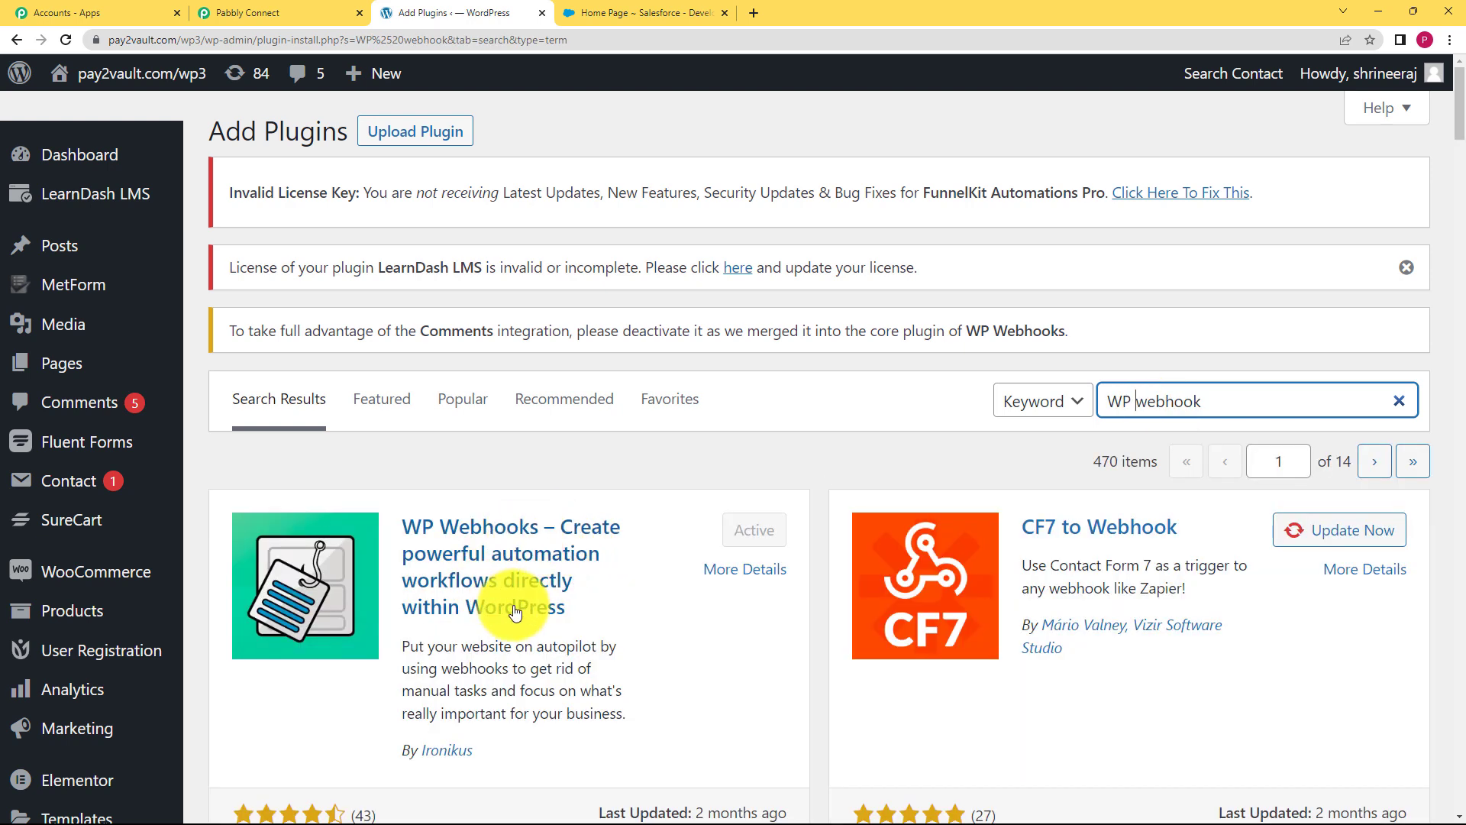
pyautogui.scroll(-1, 643, 590)
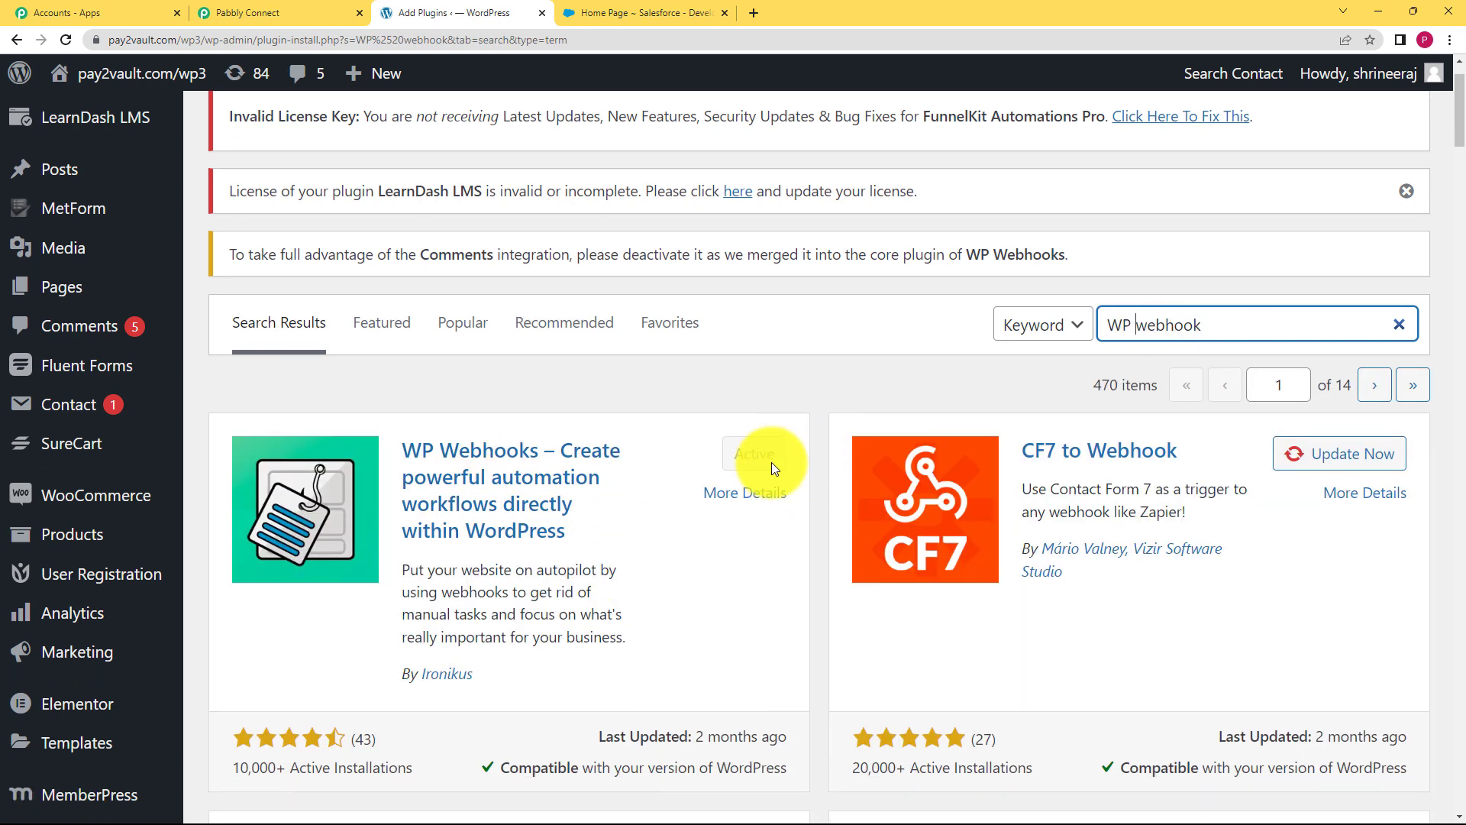
pyautogui.click(611, 547)
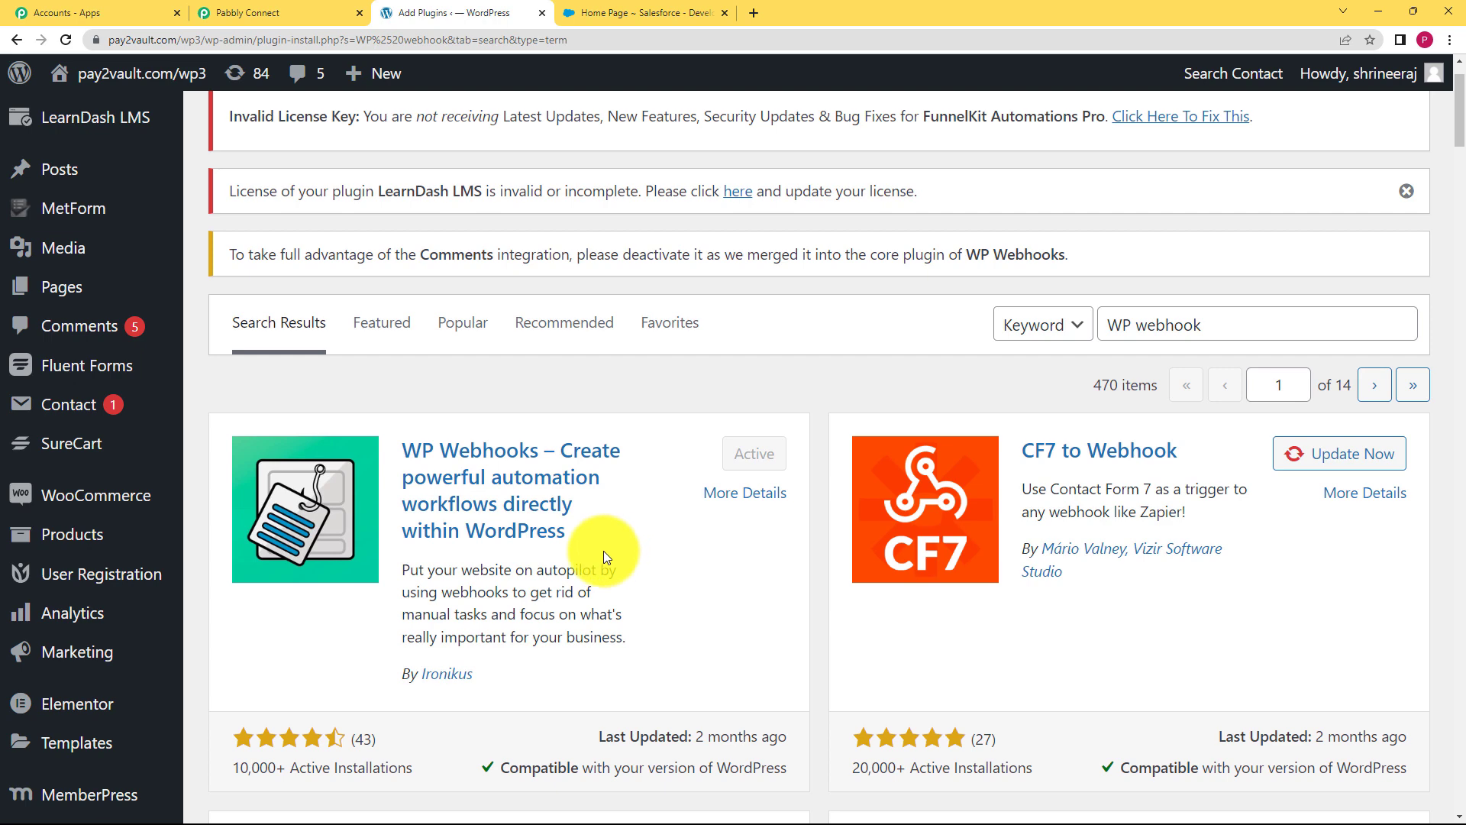
pyautogui.click(554, 508)
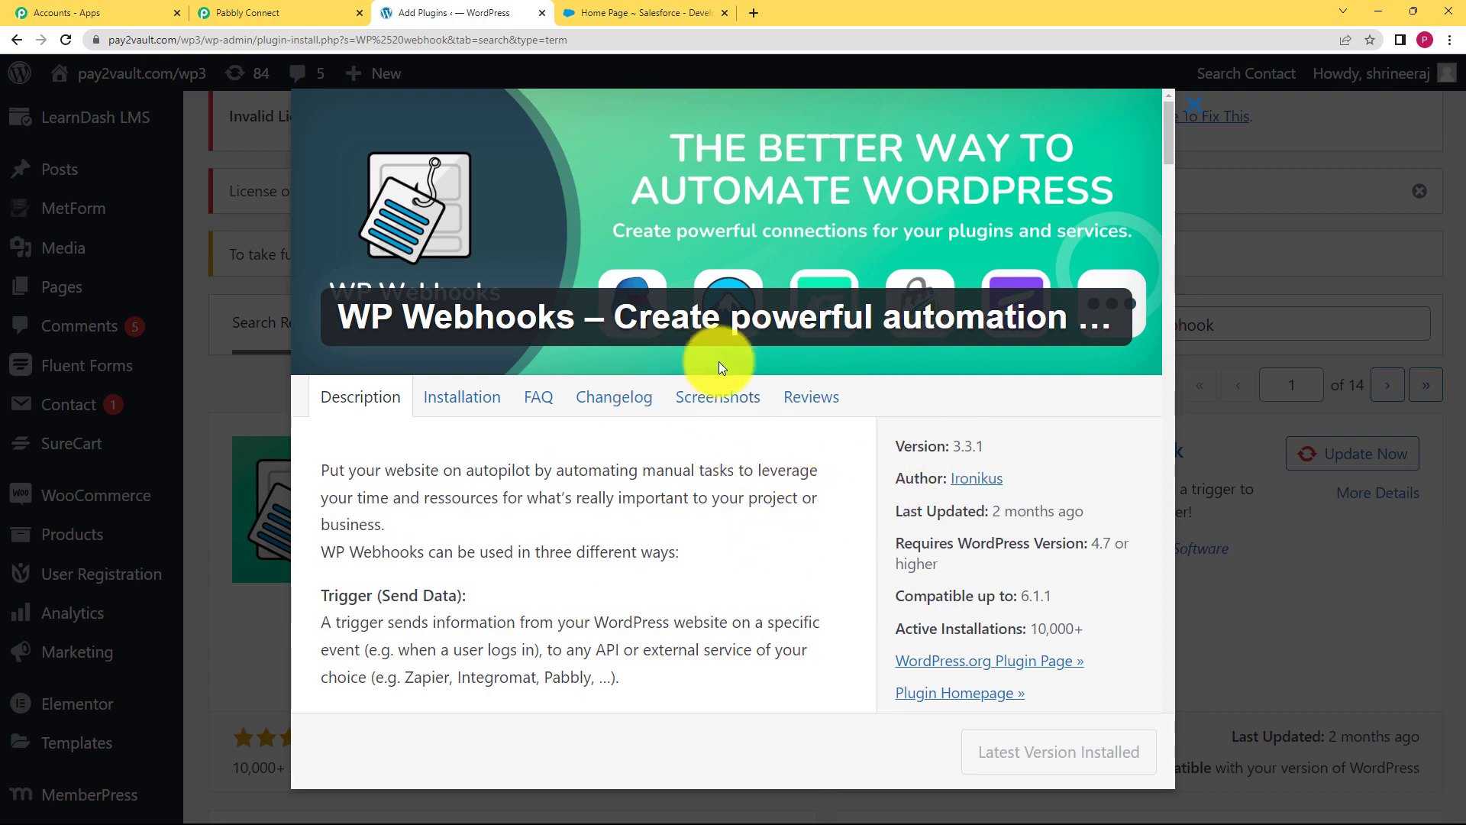
pyautogui.click(1239, 223)
# Recheck Pabbly's setup steps, then open the WP Webhooks admin page from the sidebar
pyautogui.click(267, 12)
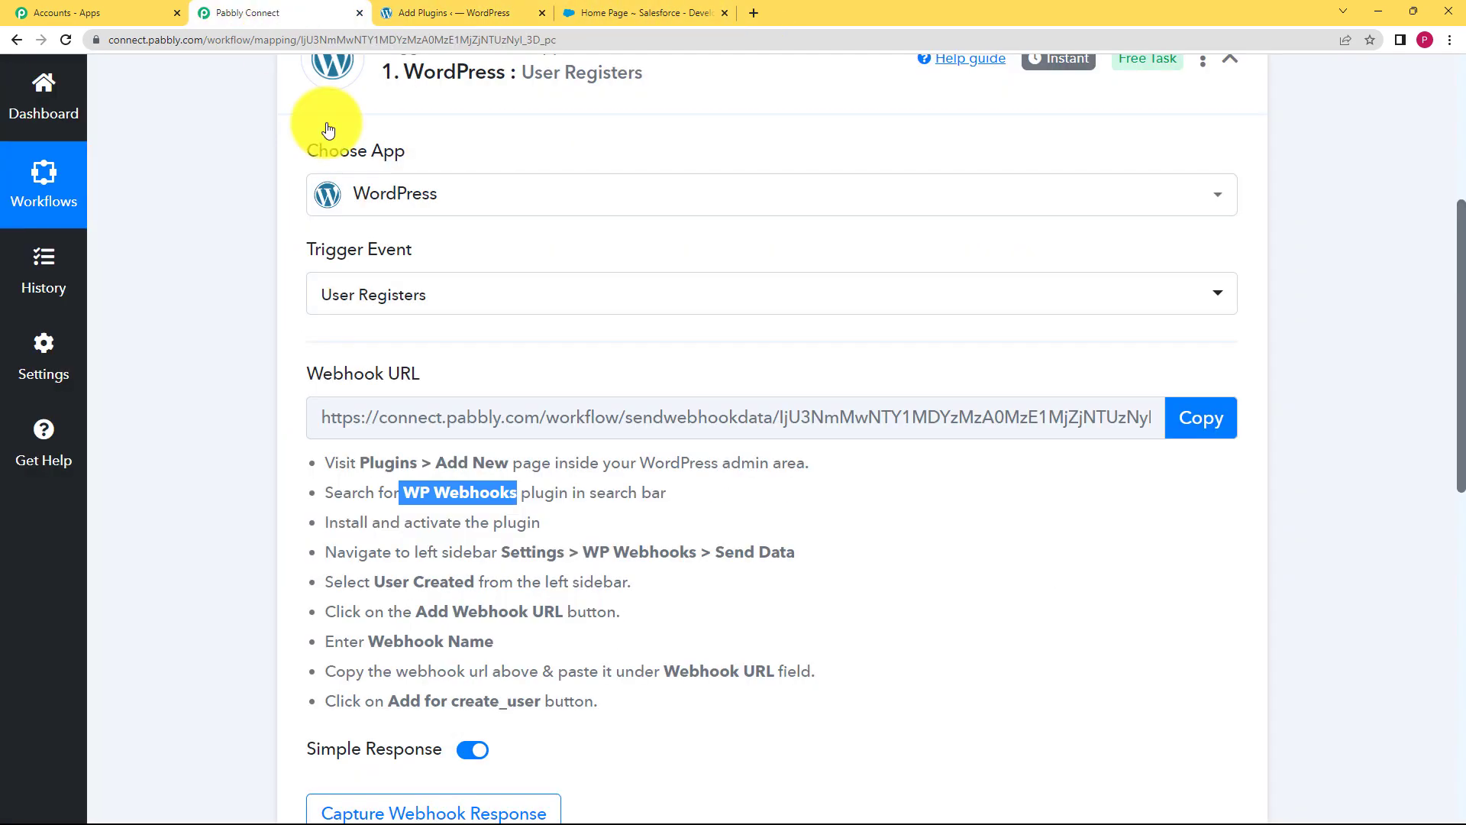
pyautogui.click(512, 15)
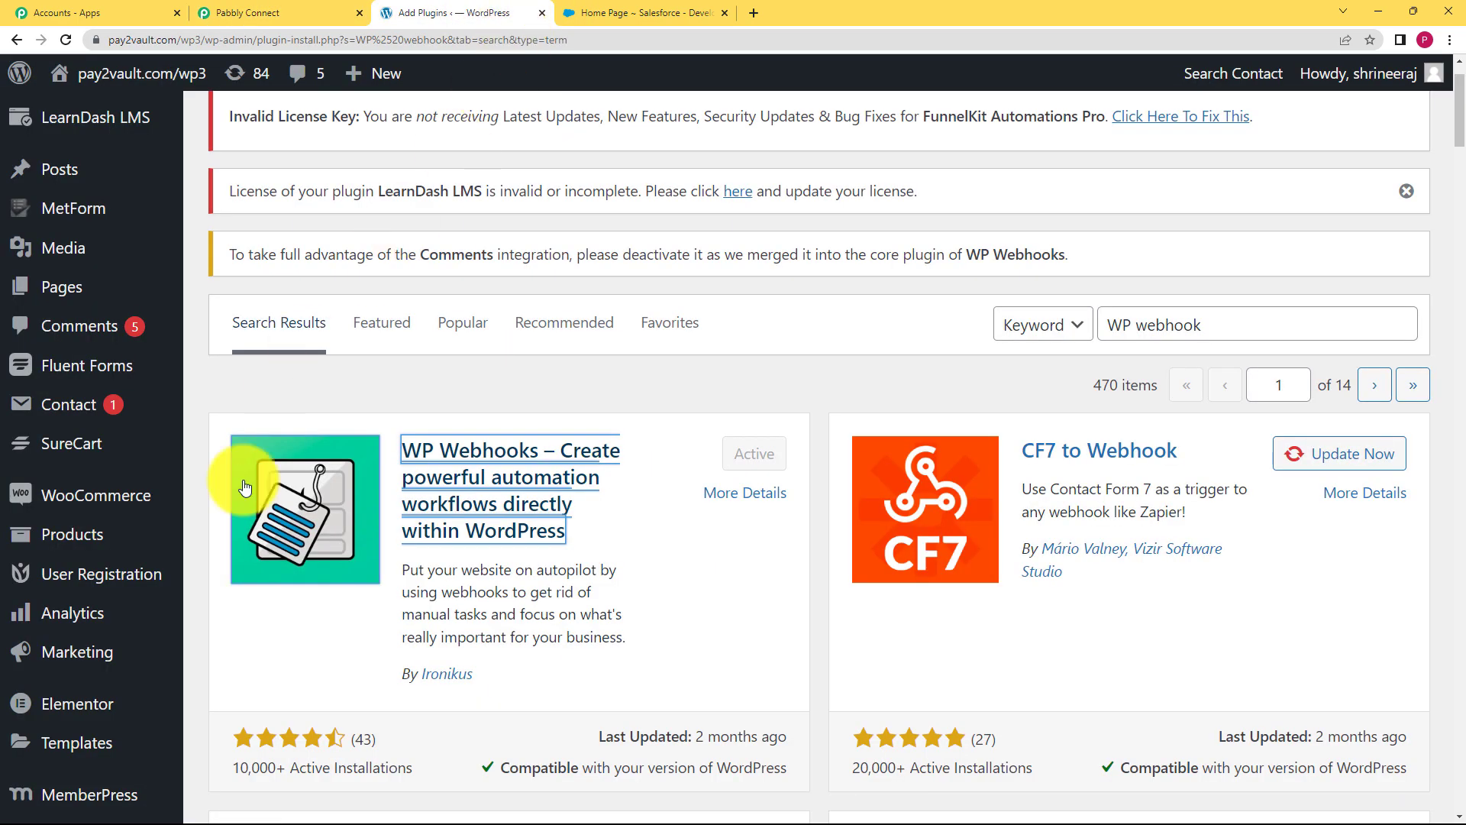
pyautogui.scroll(-5, 99, 653)
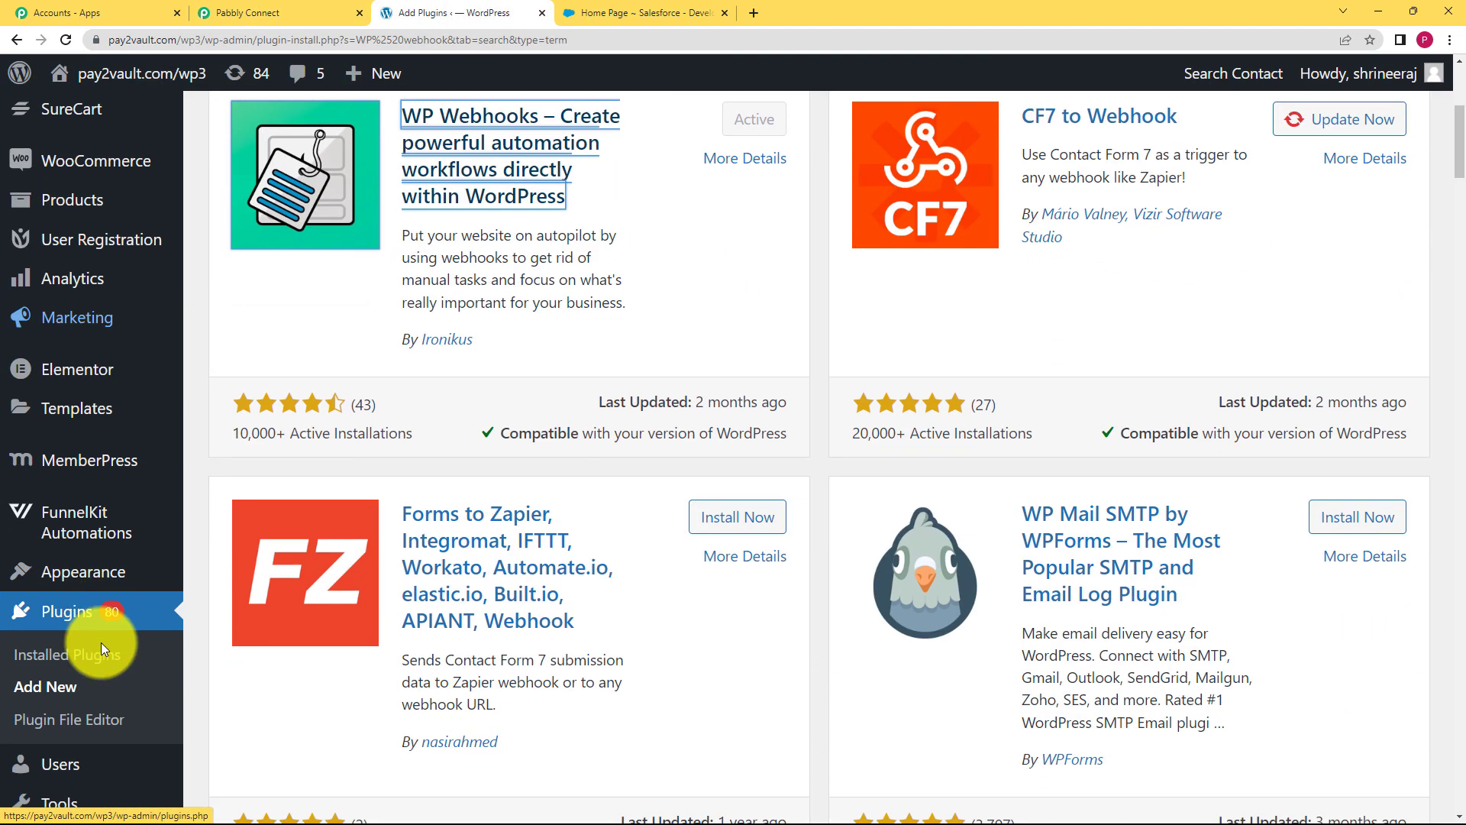
pyautogui.scroll(-3, 101, 643)
pyautogui.click(107, 645)
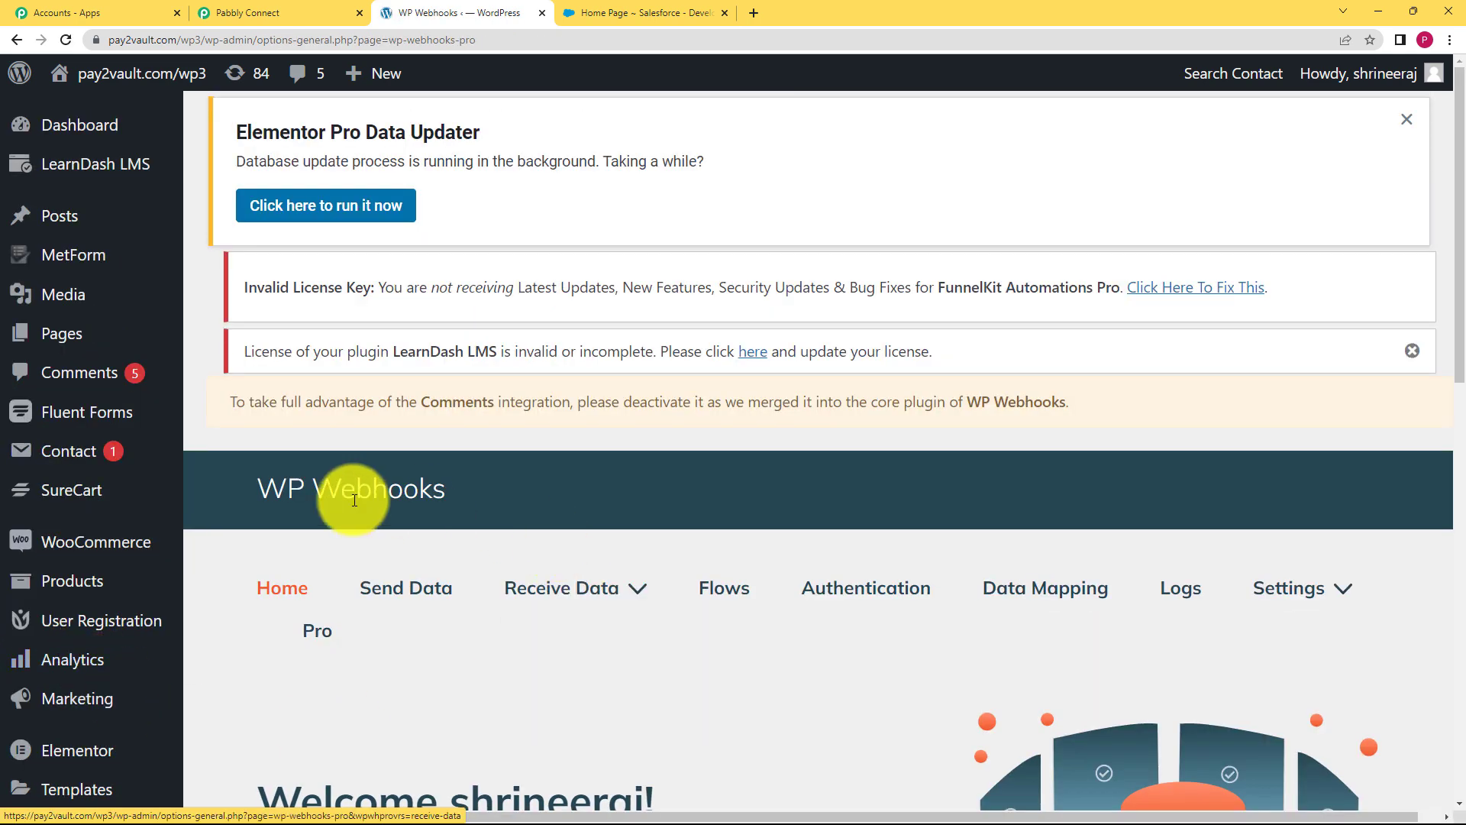
# Scroll the Send Data webhook triggers to the WordPress section and open 'User created'
pyautogui.scroll(-3, 383, 492)
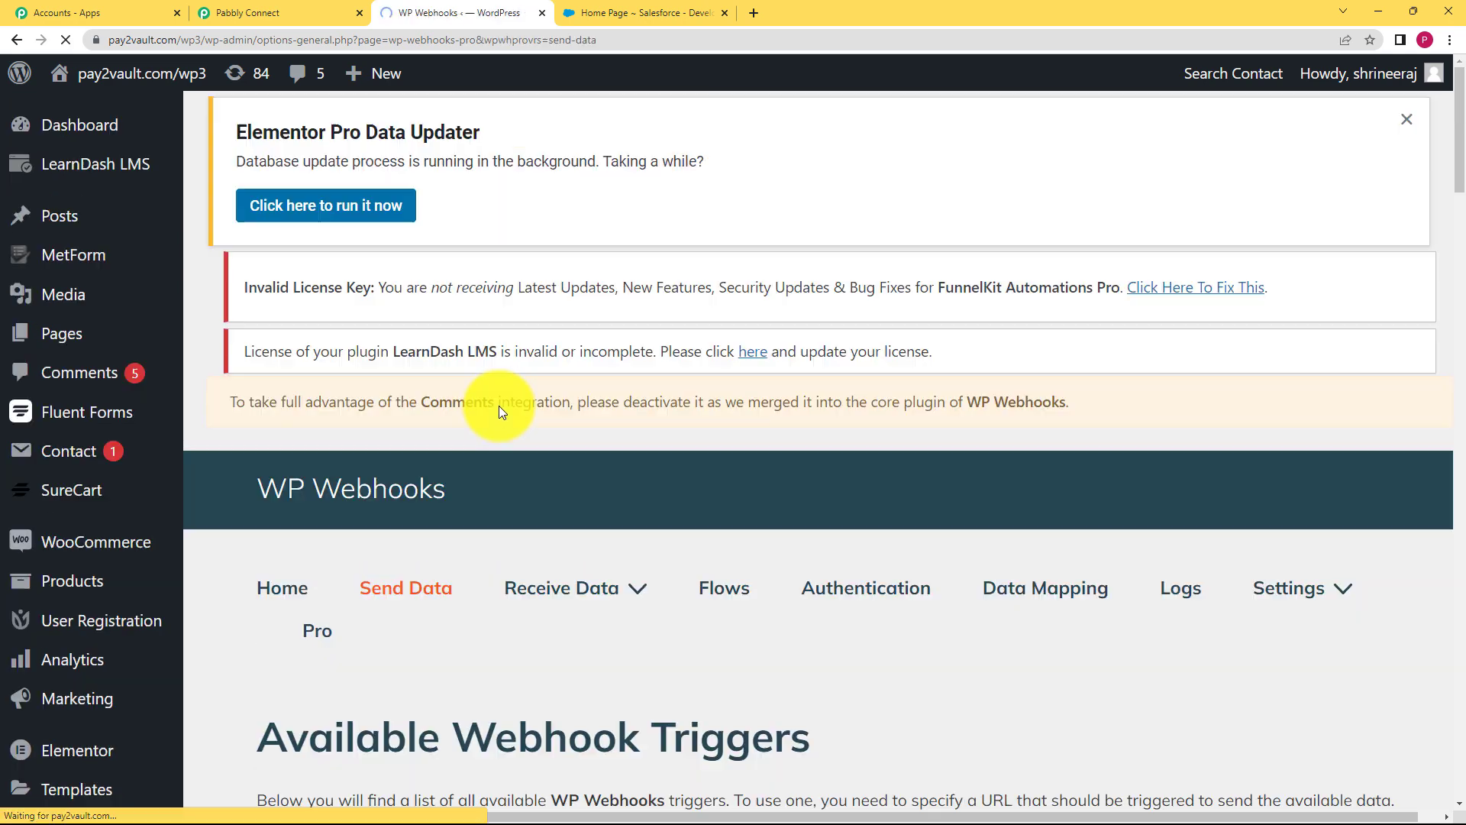
pyautogui.scroll(-5, 527, 424)
pyautogui.scroll(-2, 567, 407)
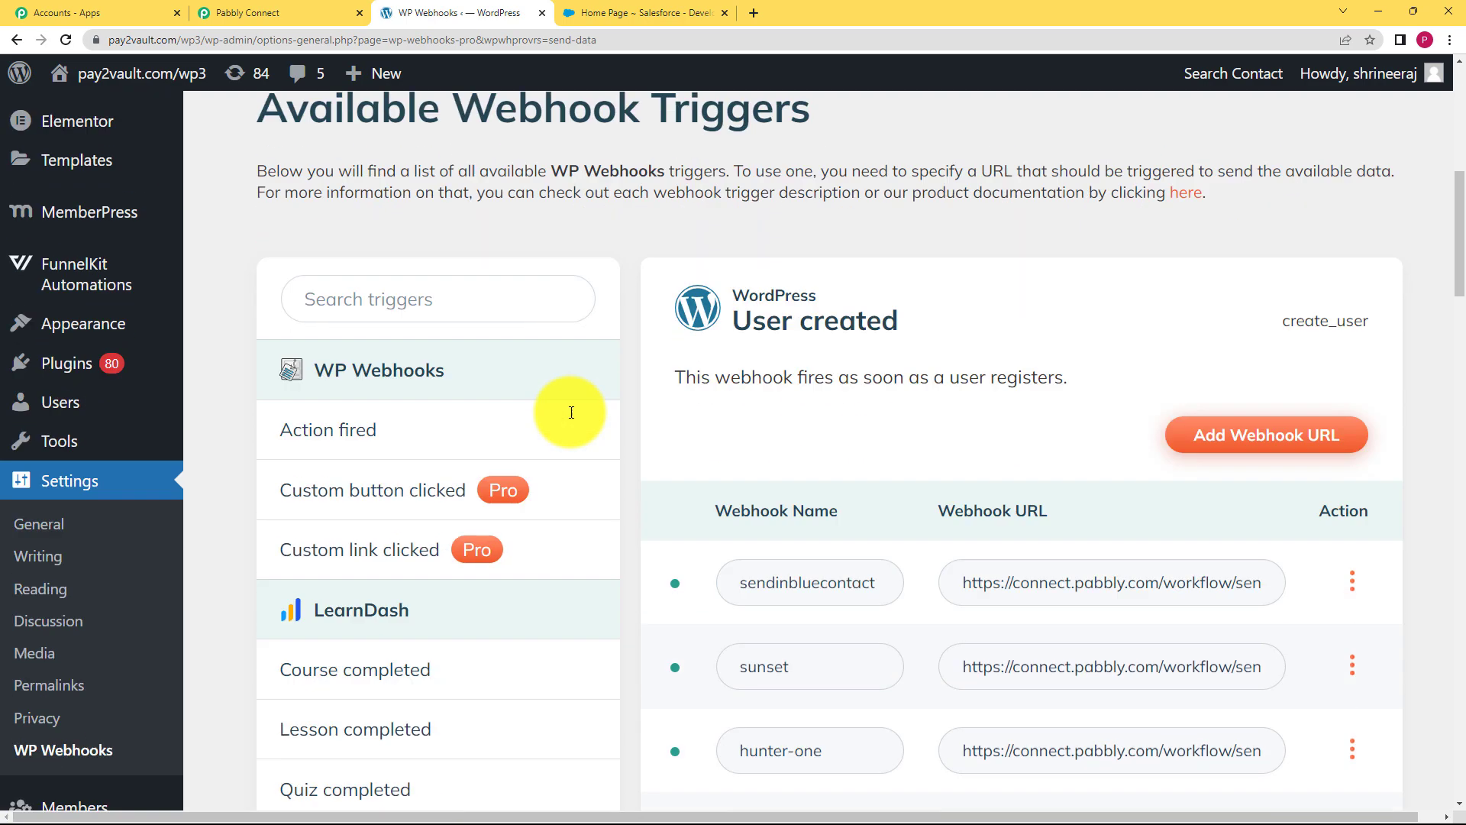
pyautogui.click(244, 13)
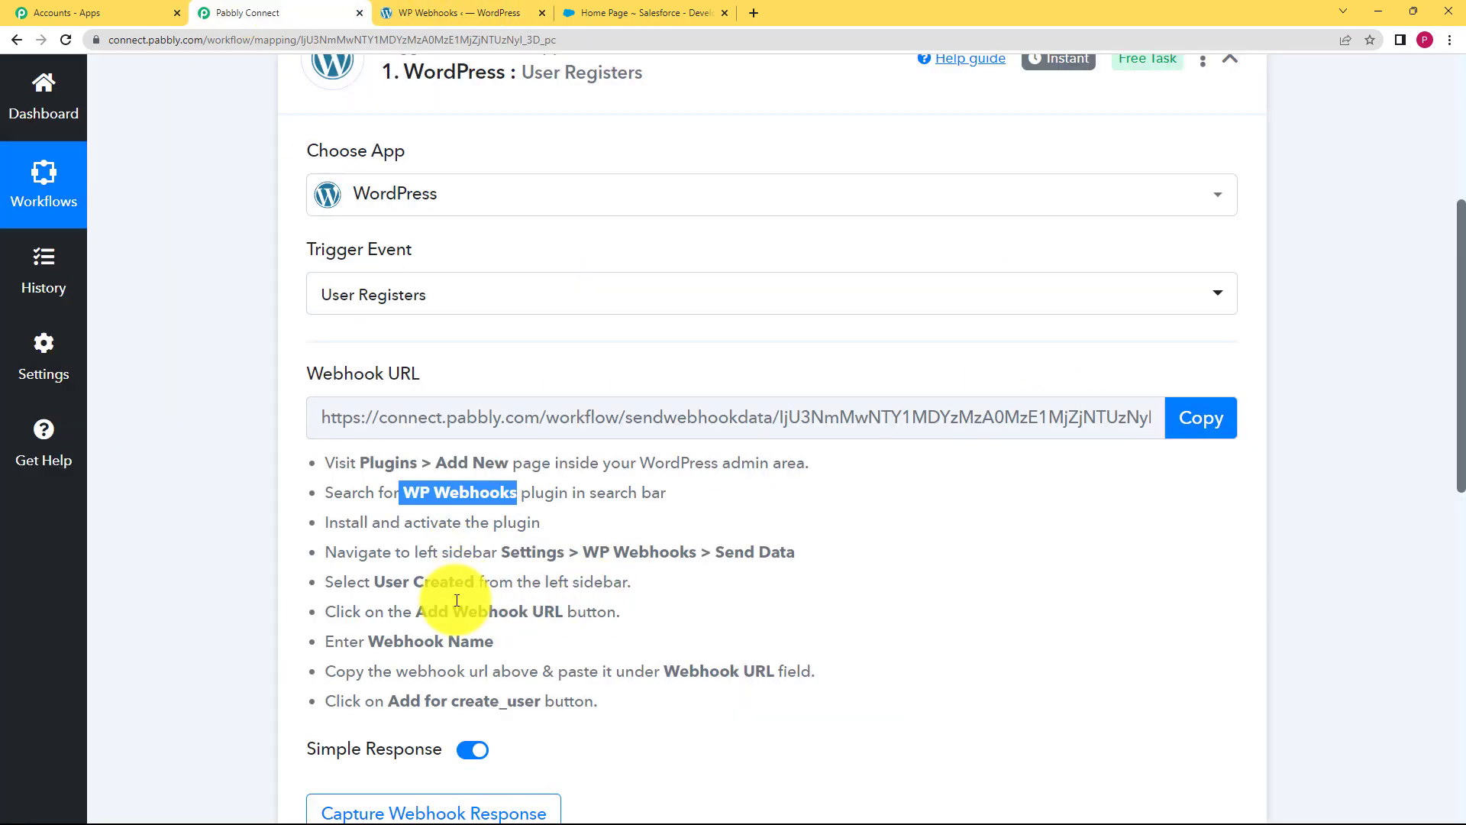
pyautogui.click(405, 587)
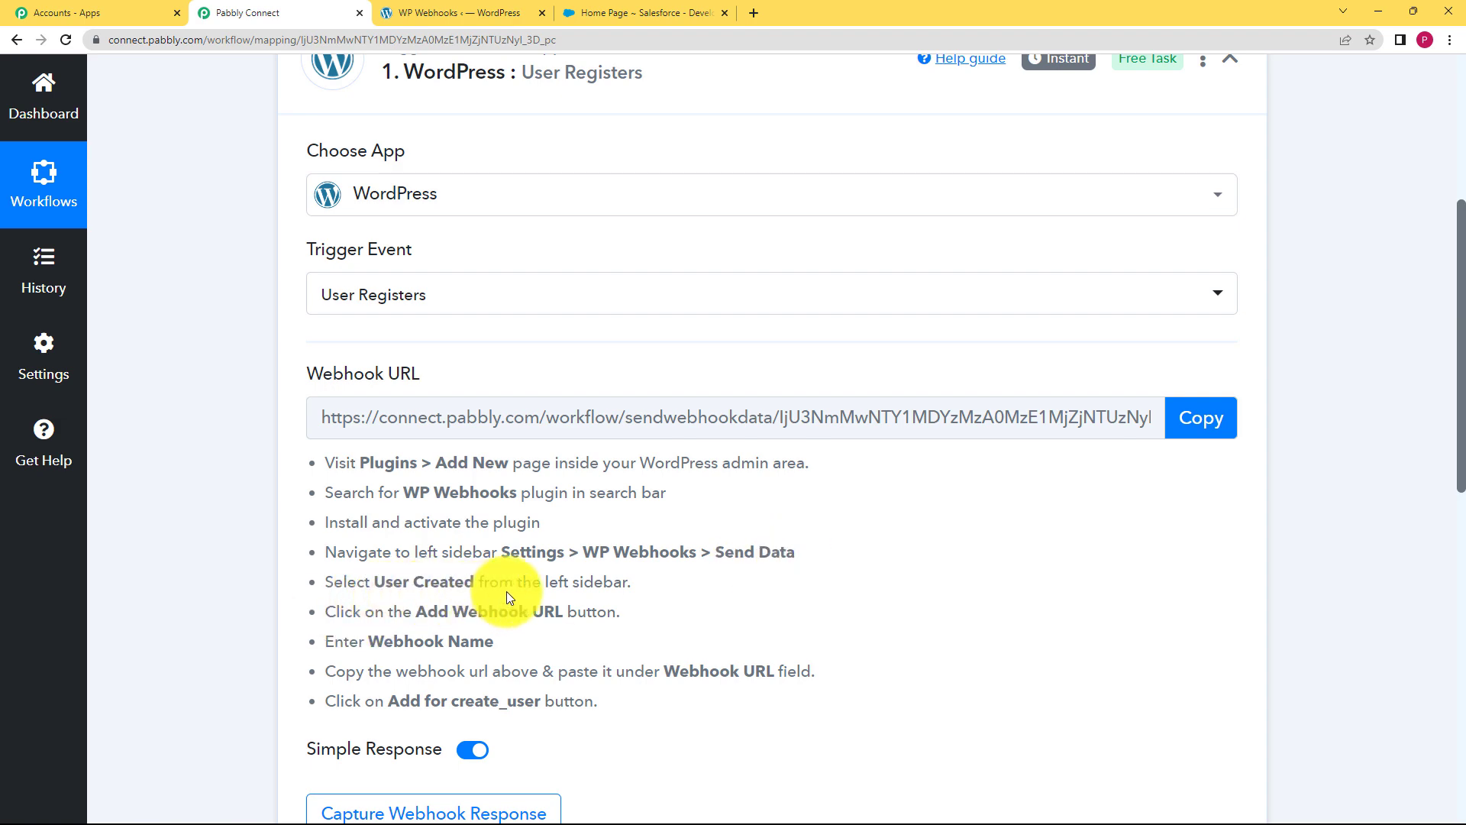
pyautogui.click(458, 13)
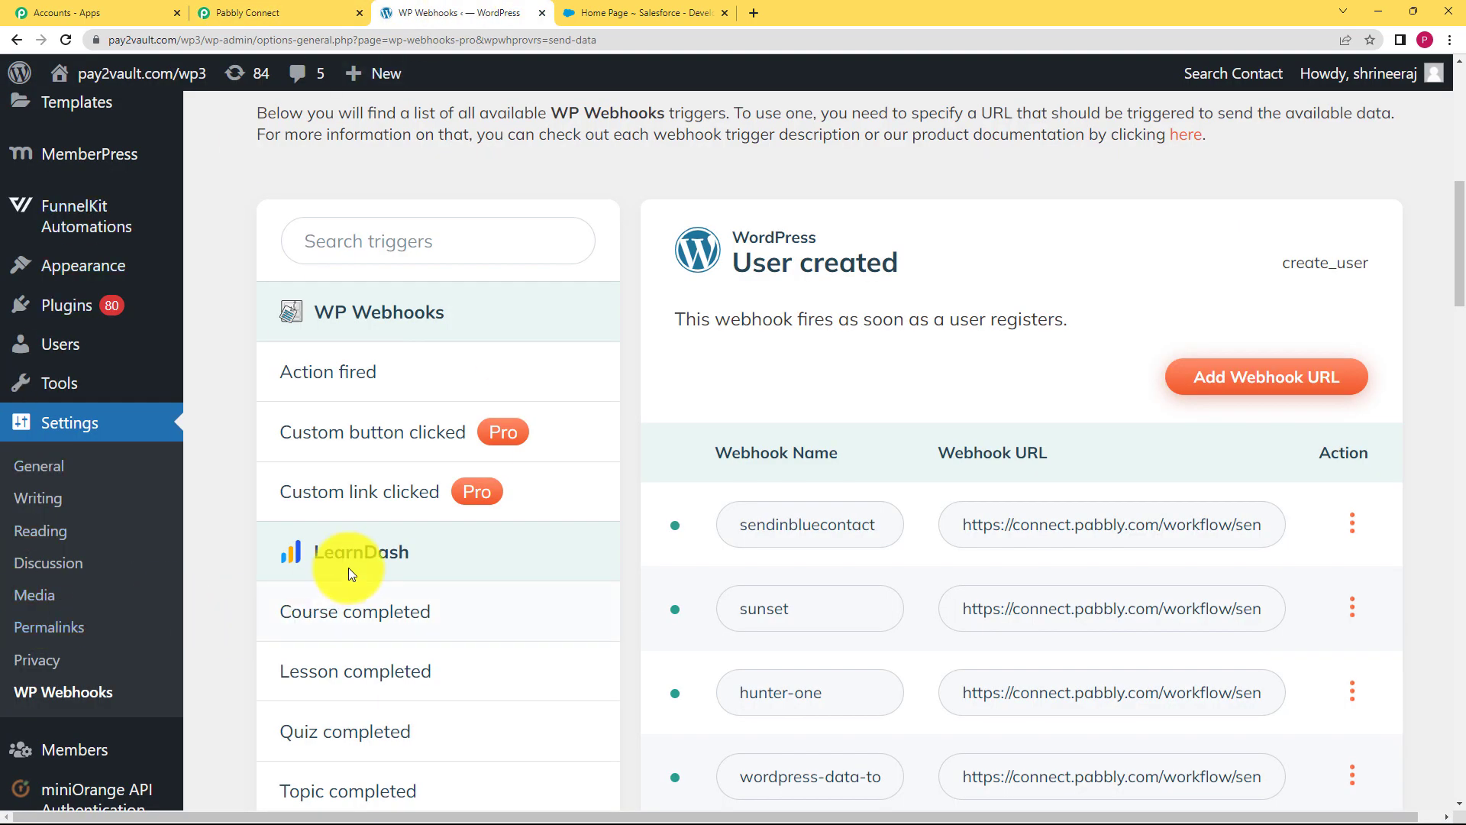
pyautogui.scroll(-10, 379, 527)
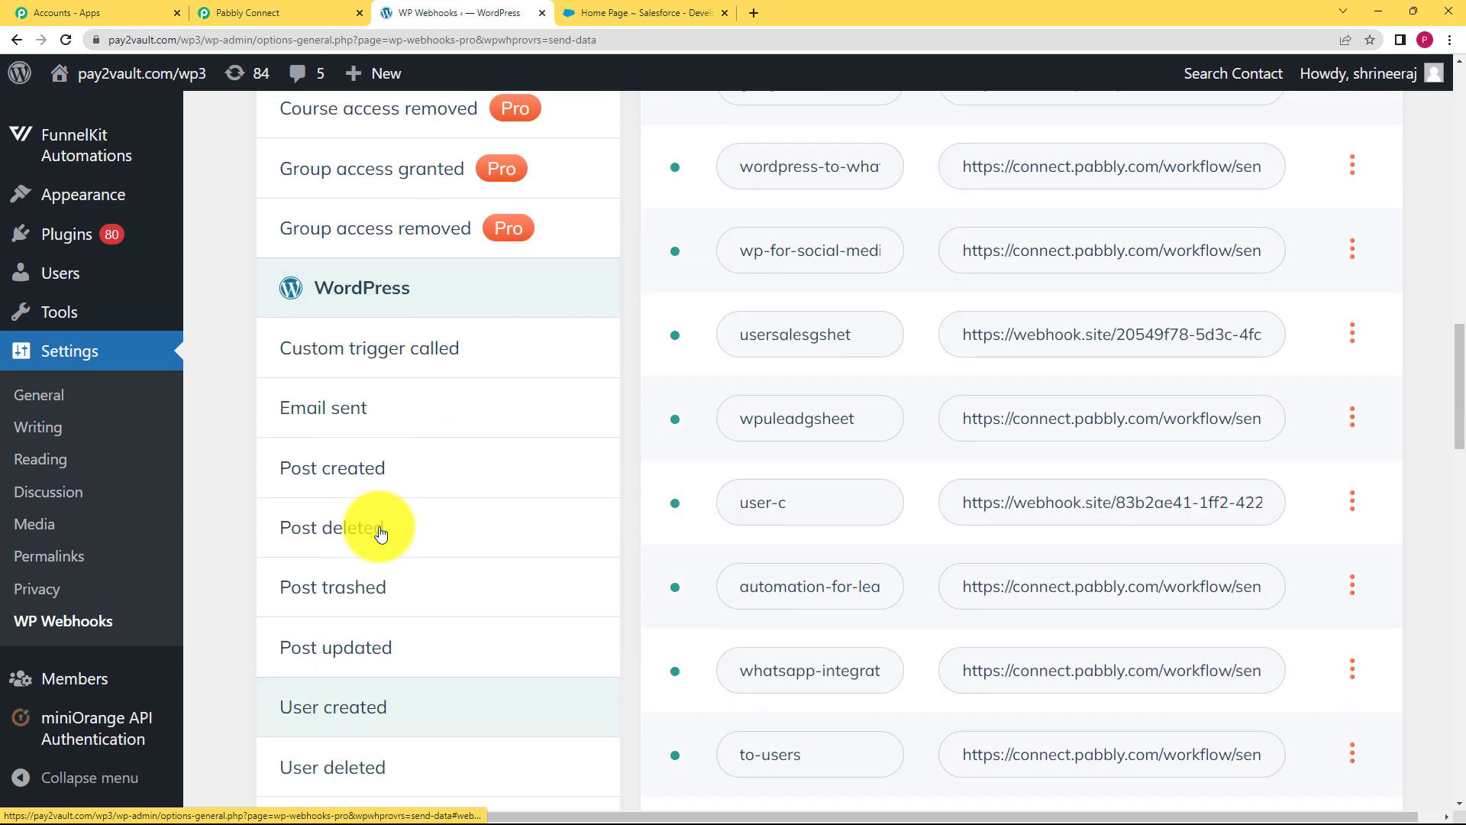
pyautogui.scroll(-1, 380, 533)
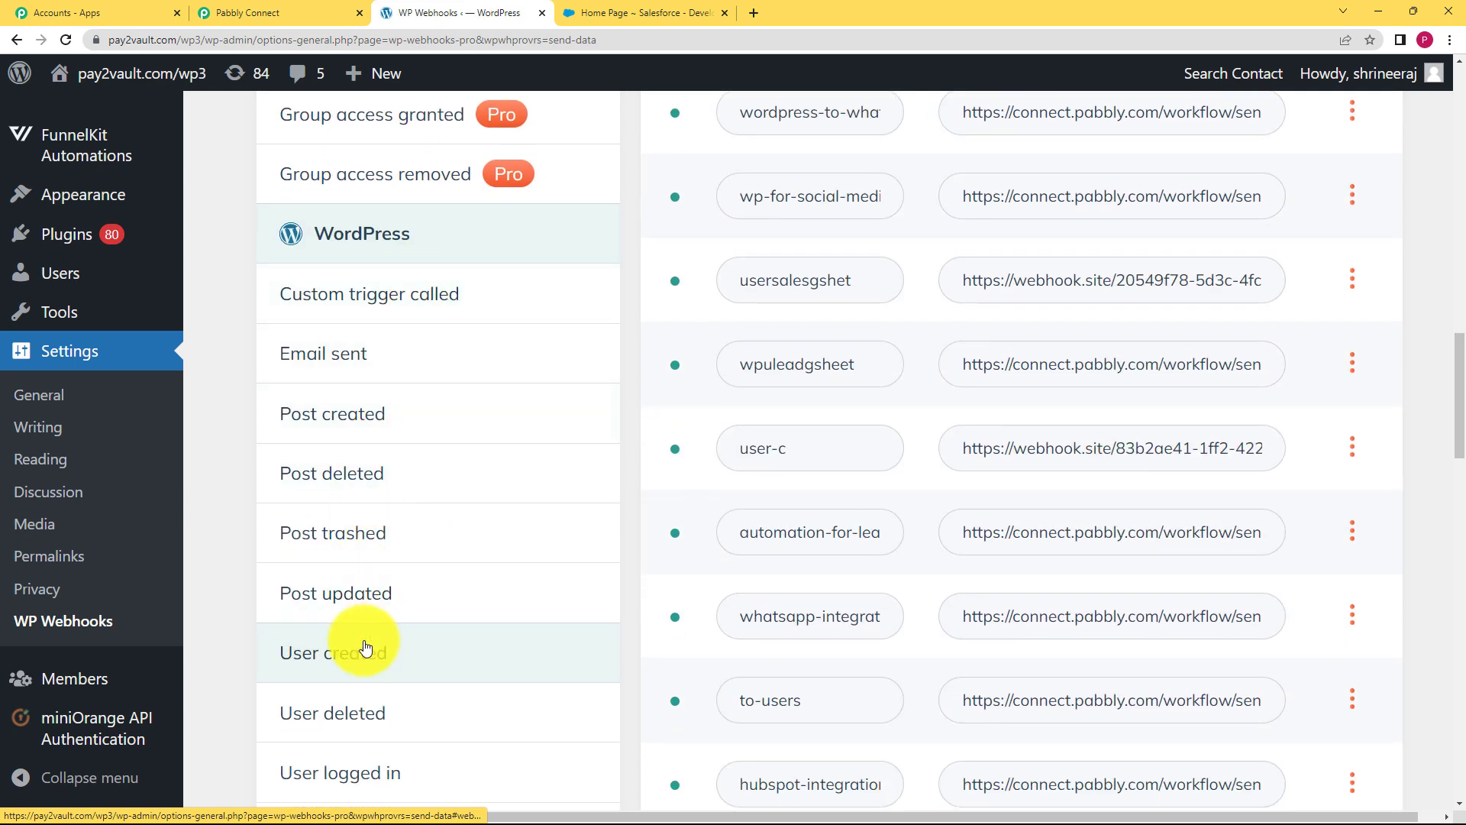
pyautogui.scroll(-1, 366, 648)
pyautogui.click(337, 577)
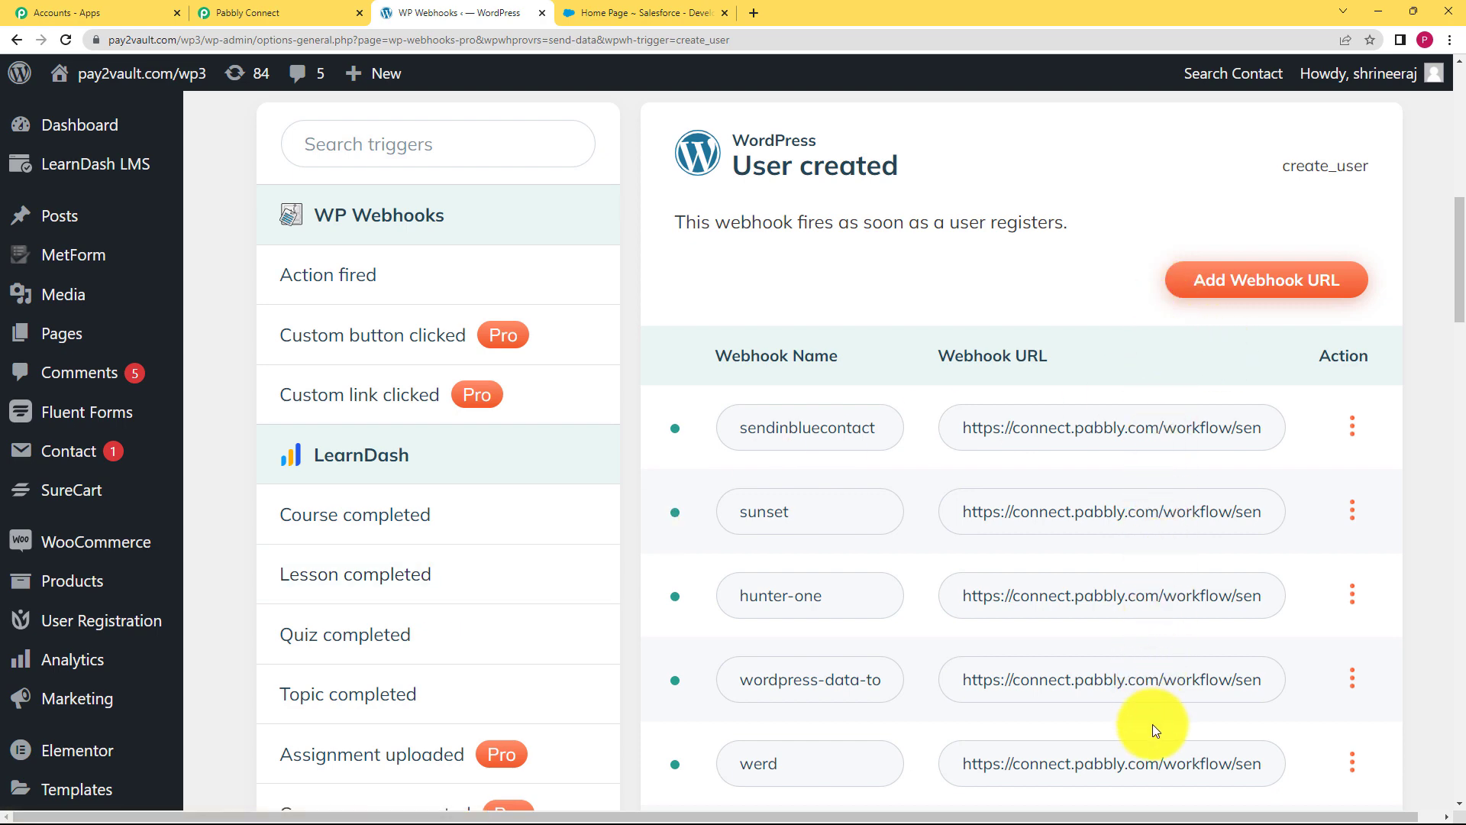
# Add a webhook 'Salesforce contact' to create_user, pasting the Pabbly Connect webhook URL
pyautogui.click(1292, 286)
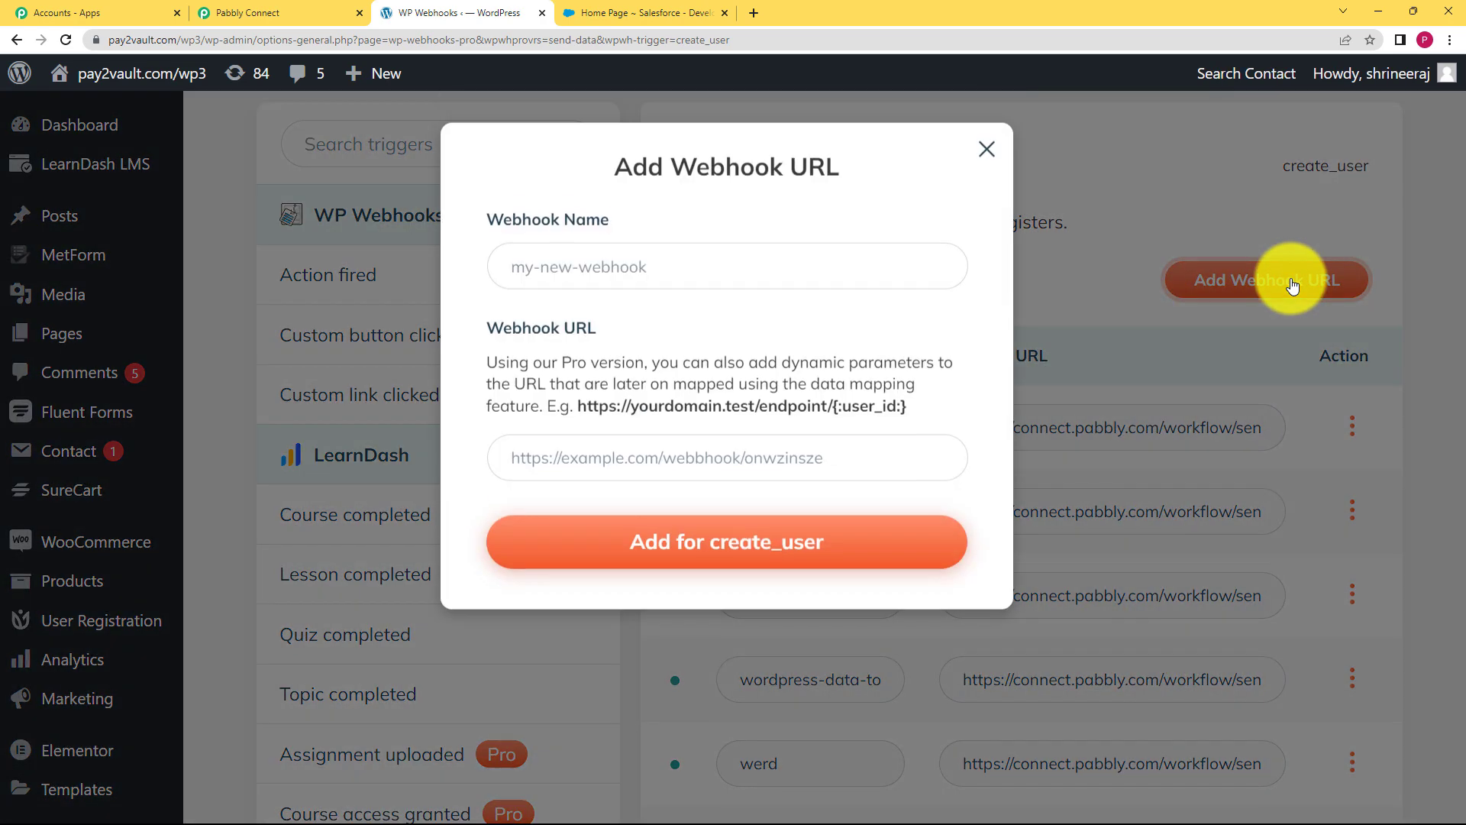
pyautogui.click(605, 254)
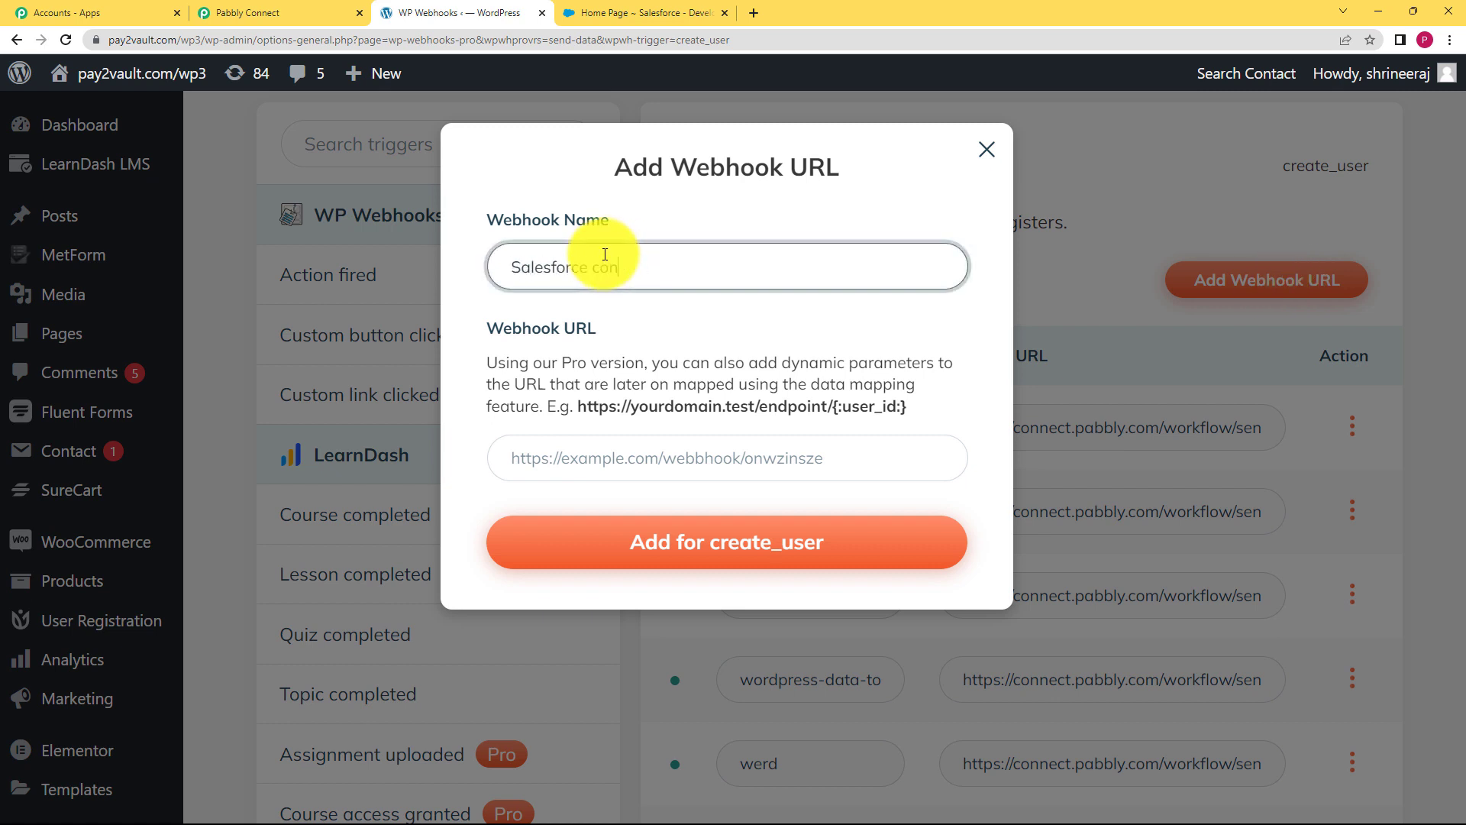
pyautogui.write('Salesforce contact')
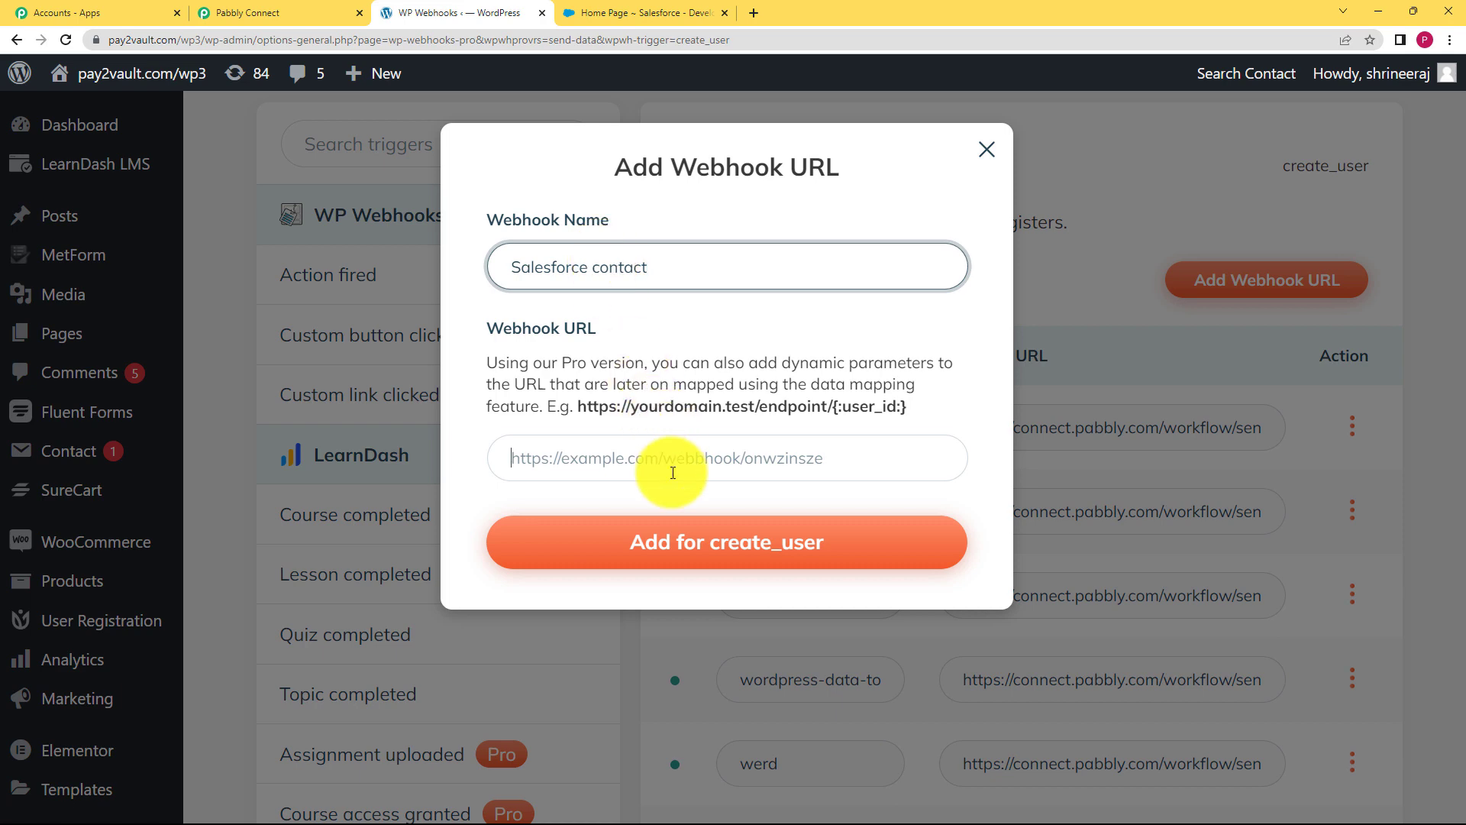
pyautogui.click(672, 458)
pyautogui.click(306, 13)
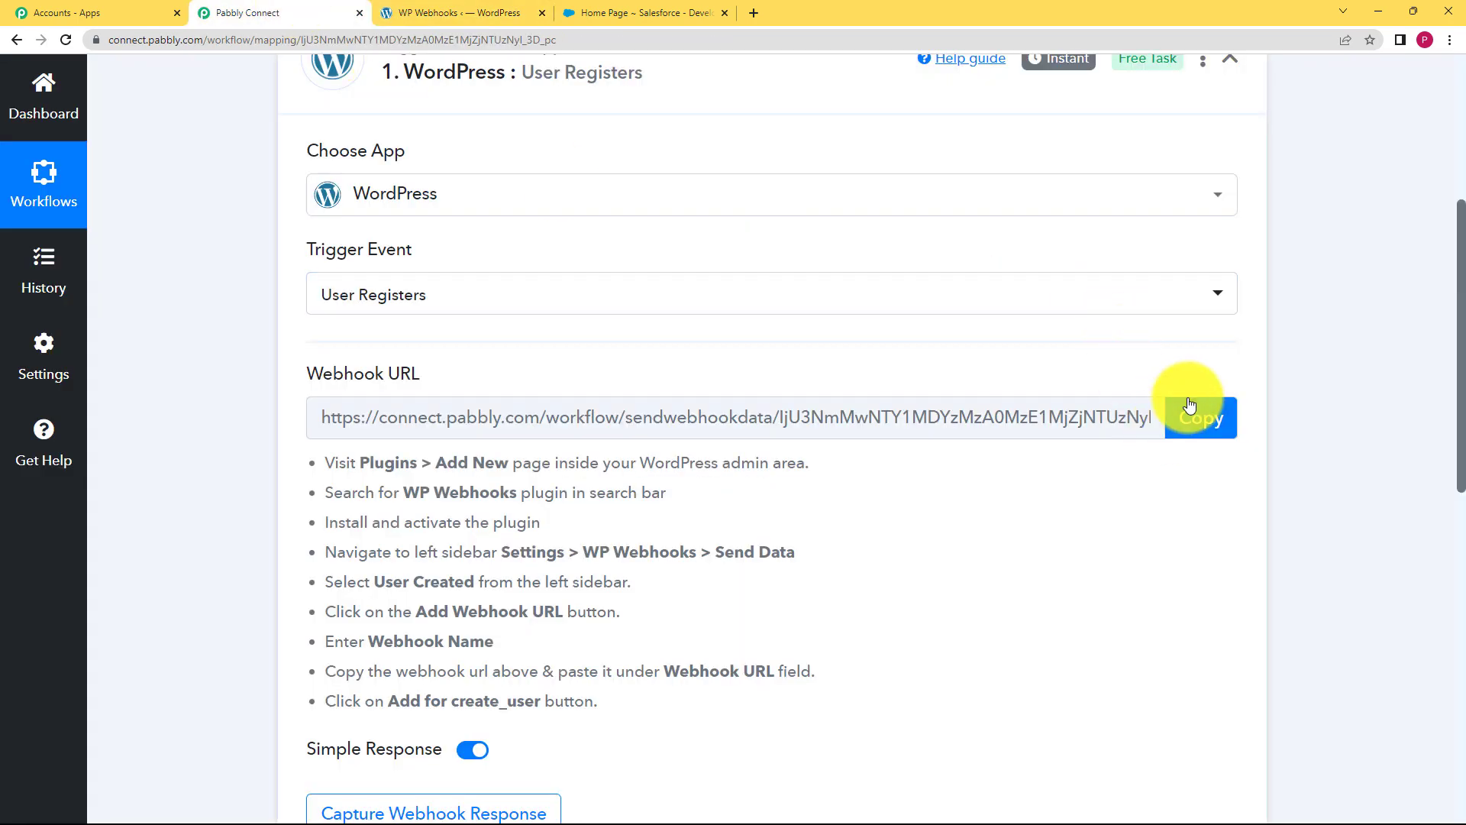
pyautogui.click(1190, 406)
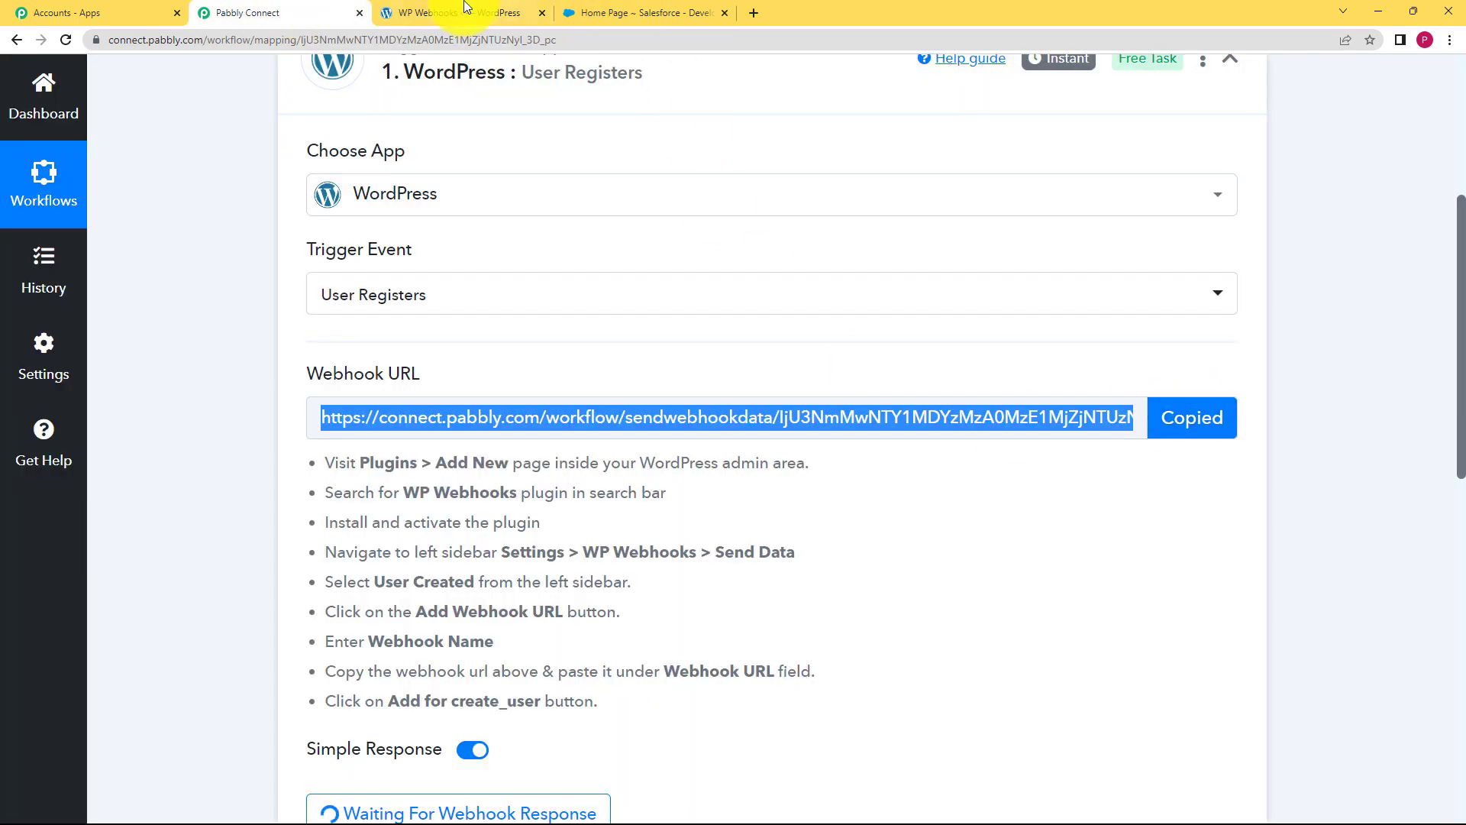
pyautogui.click(458, 13)
pyautogui.hotkey('ctrl', 'v')
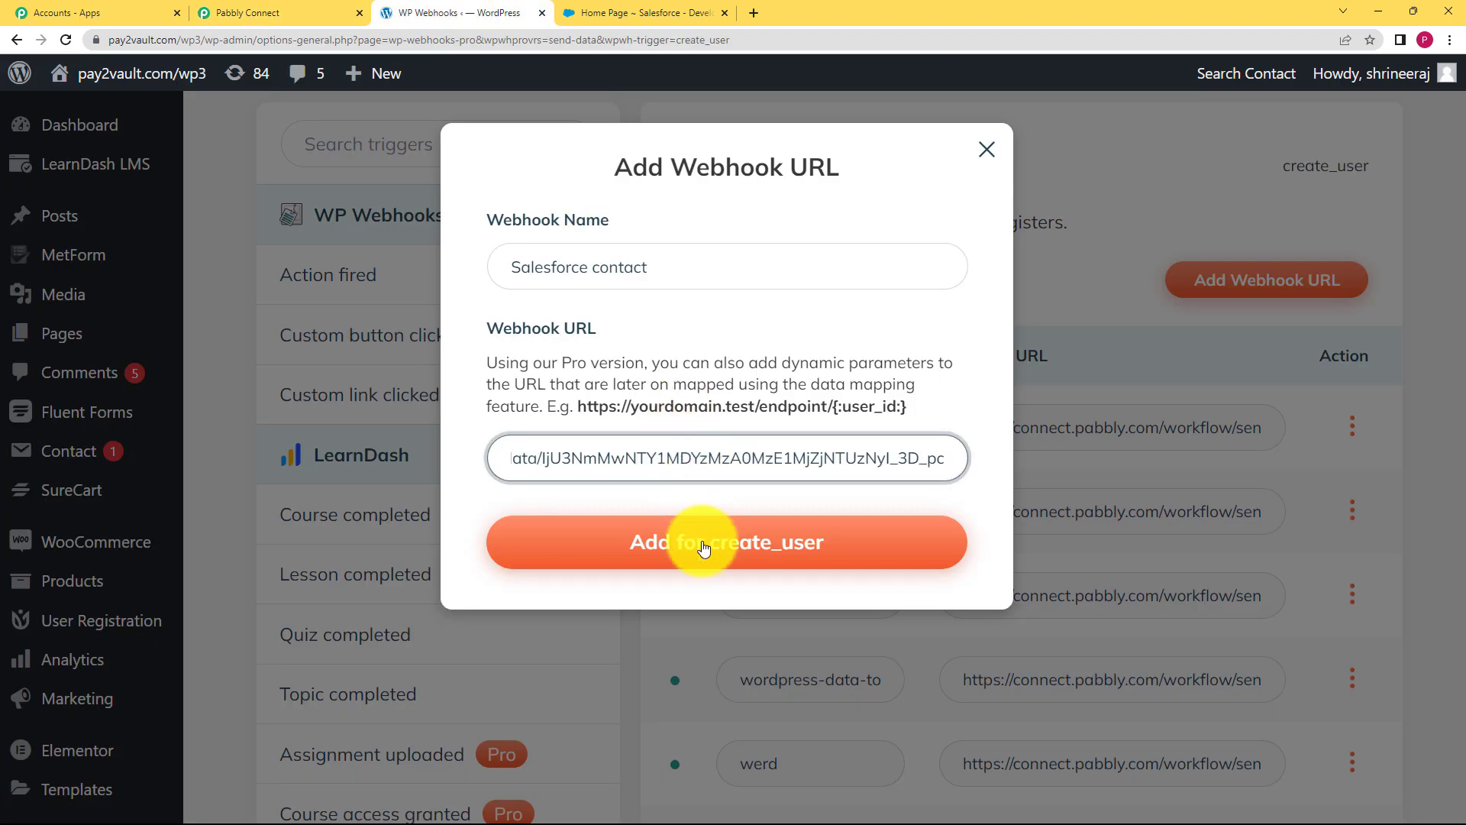
pyautogui.click(703, 544)
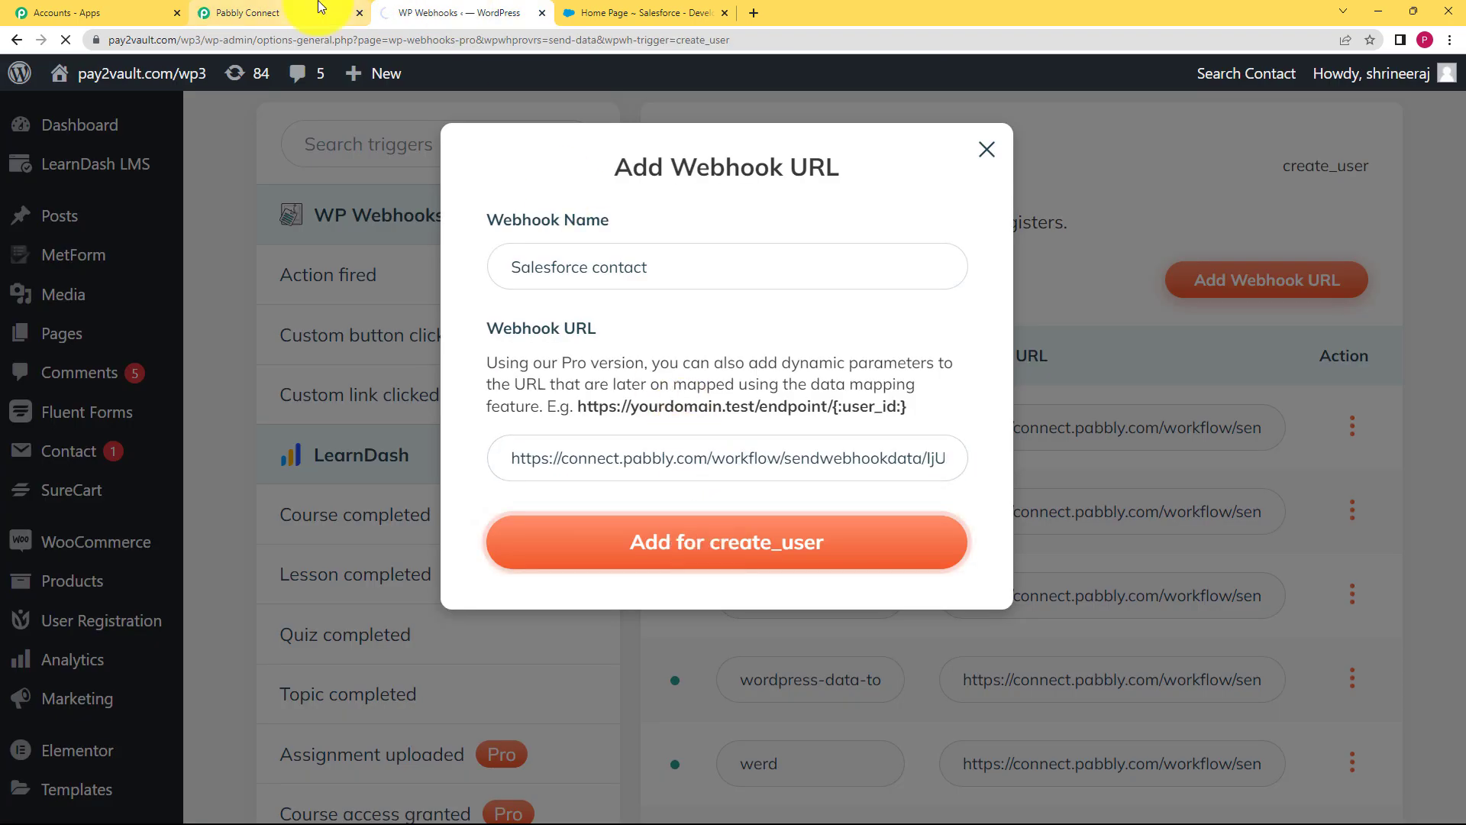
# Check the Pabbly workflow awaiting a webhook response, then return to WP Webhooks
pyautogui.click(321, 9)
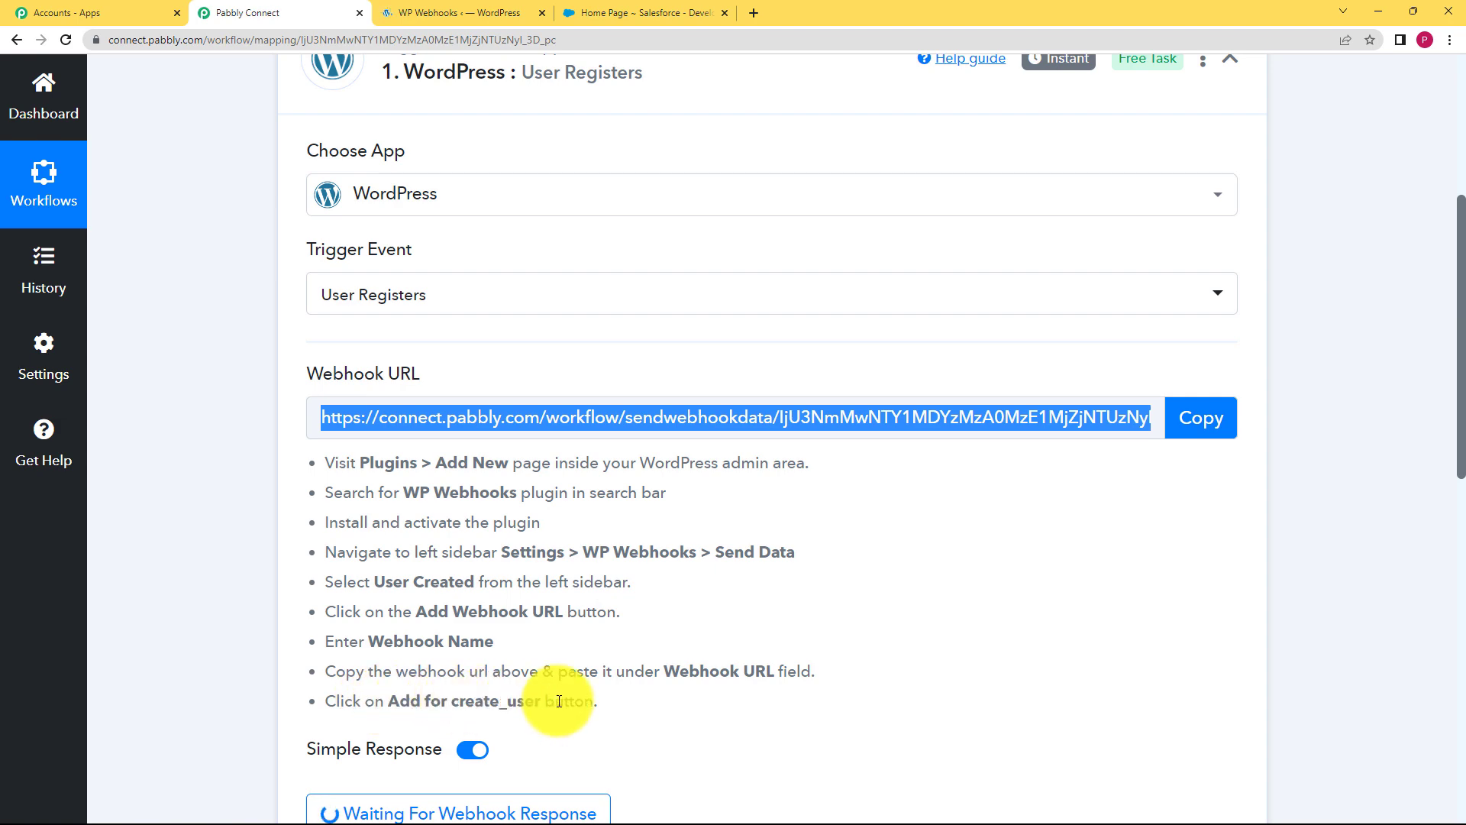
pyautogui.click(491, 5)
pyautogui.scroll(-5, 615, 519)
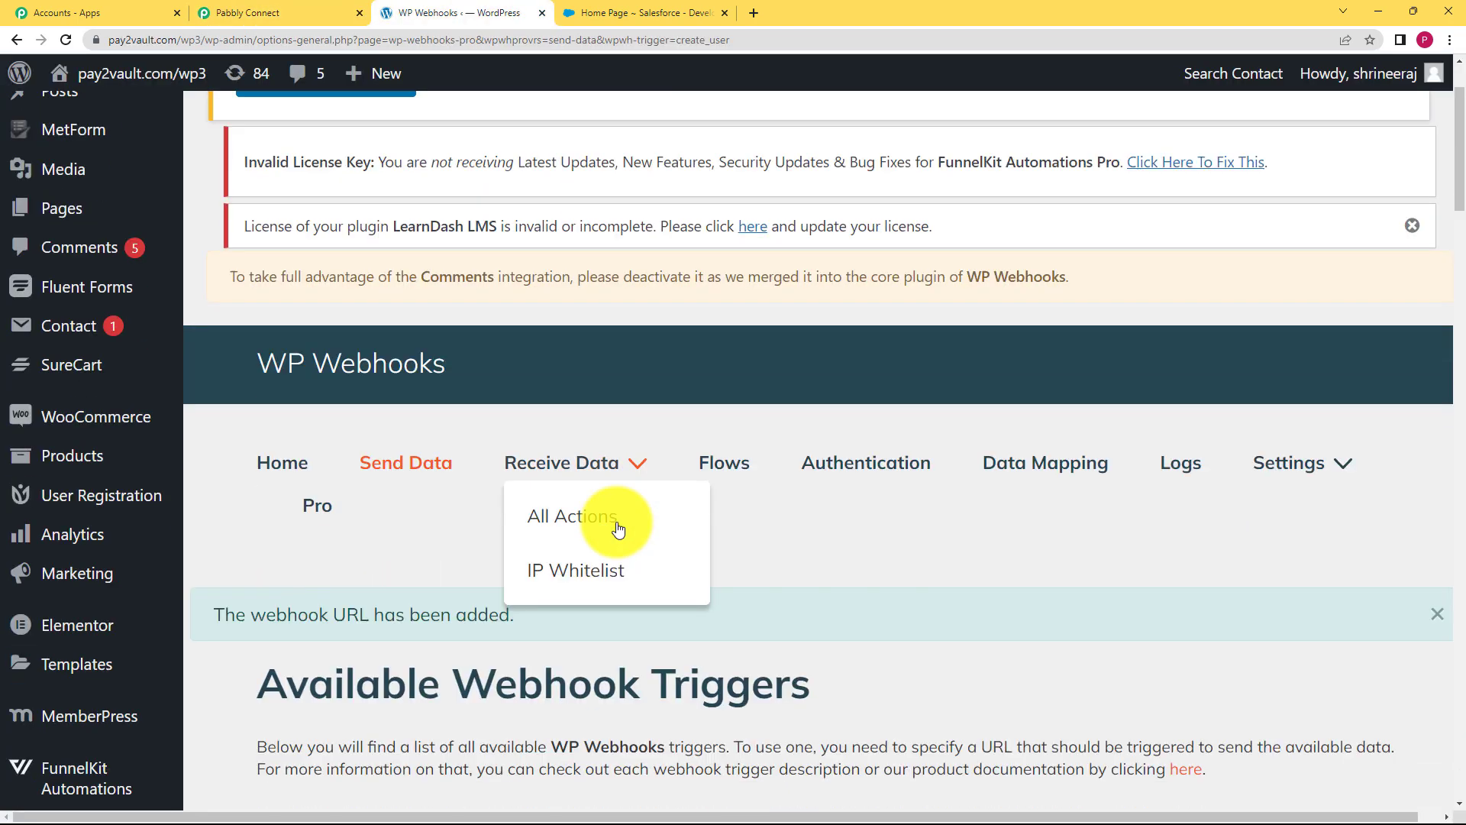
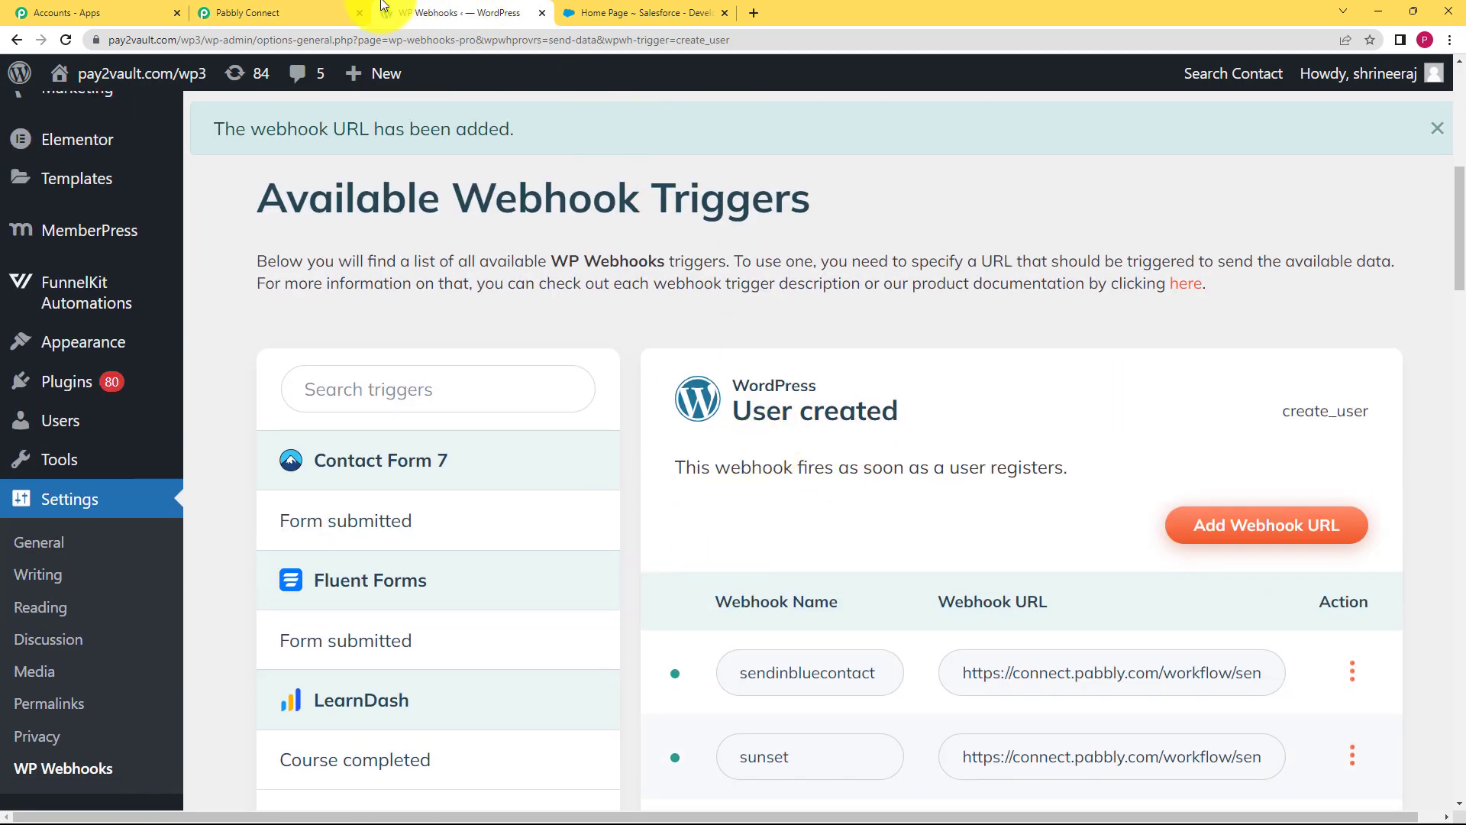
# Return to WordPress and start adding a new user
pyautogui.scroll(-2, 306, 551)
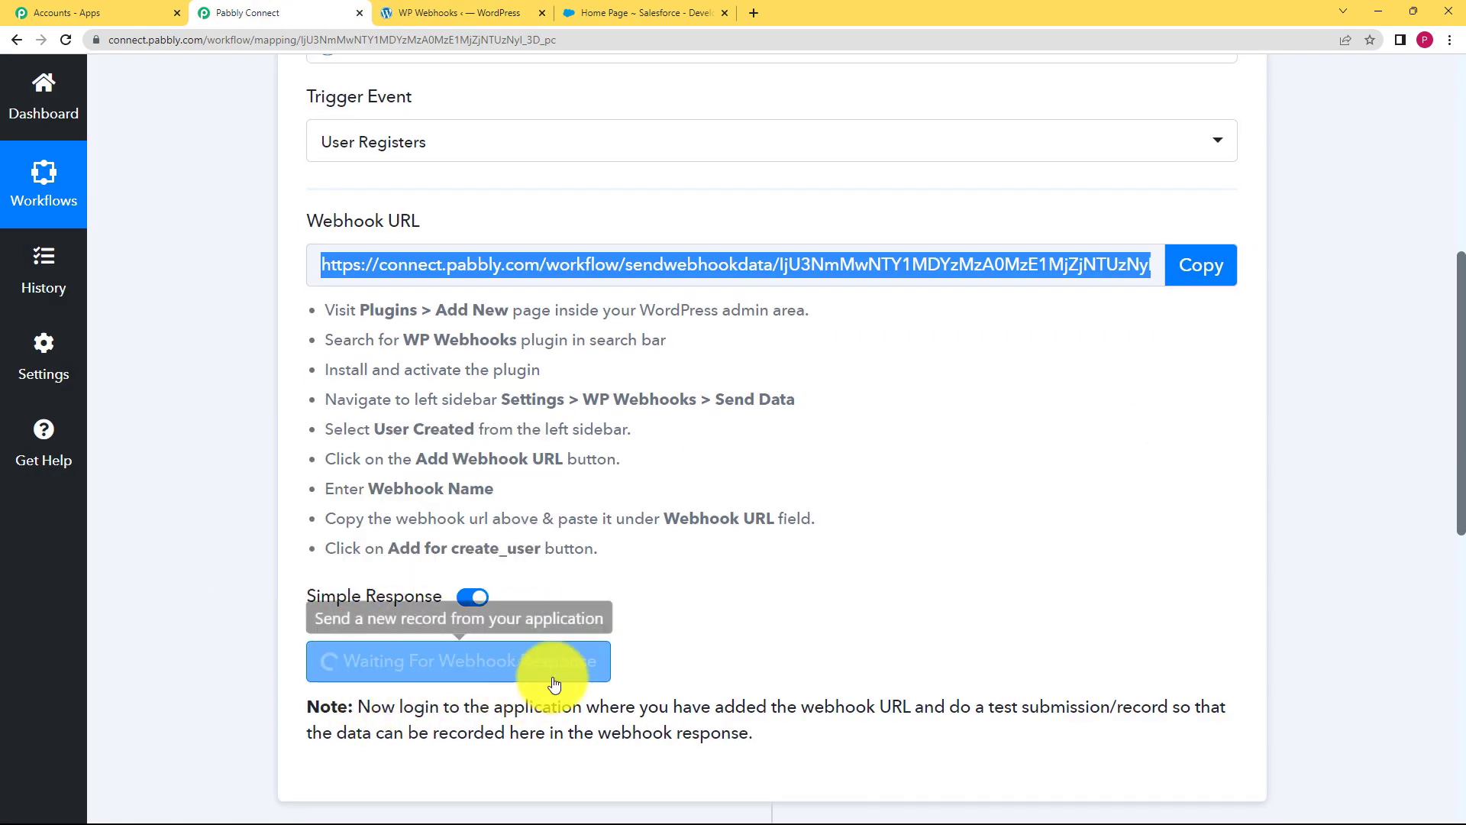
pyautogui.click(470, 13)
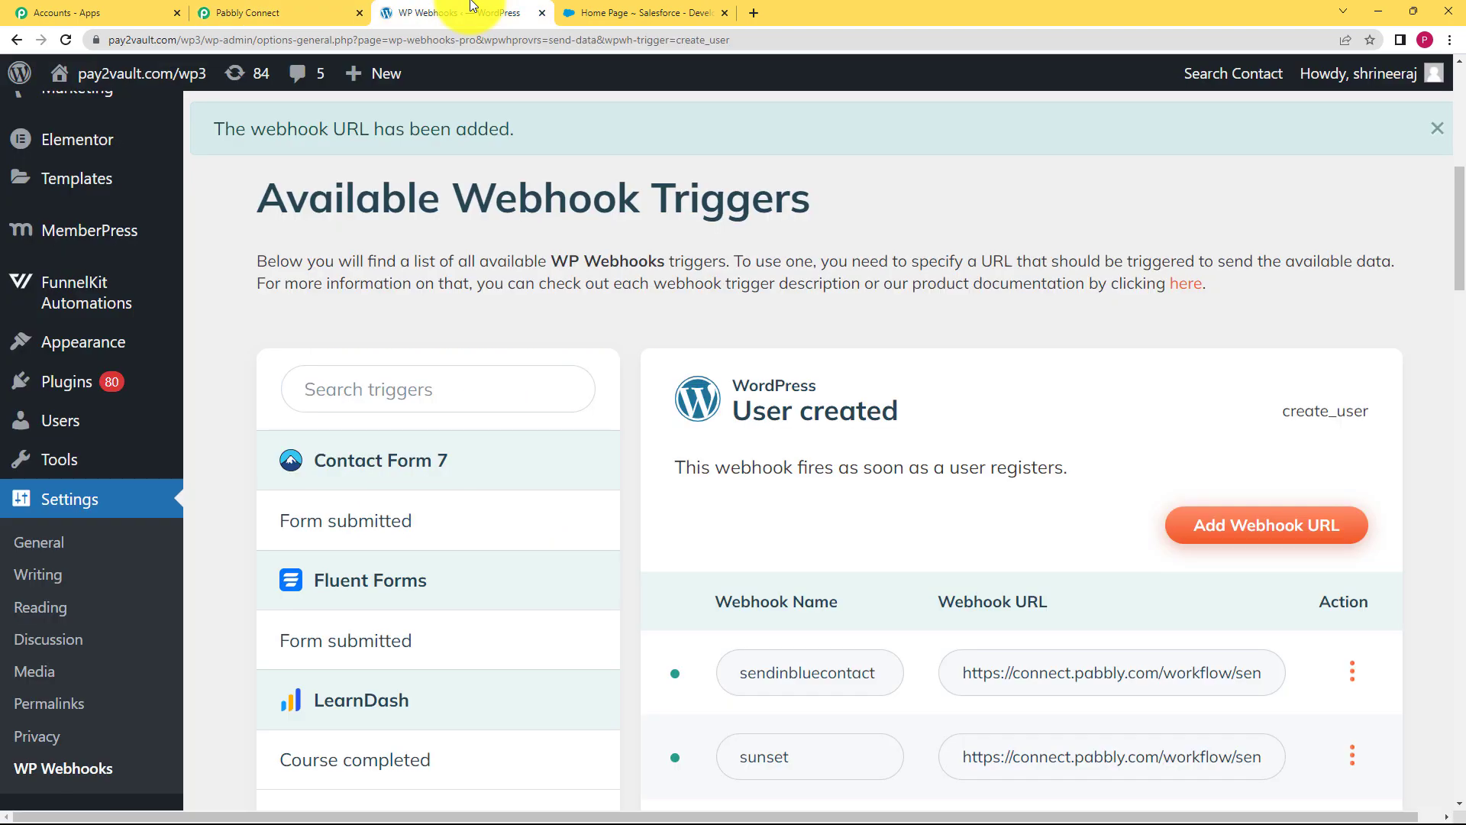
pyautogui.moveTo(364, 80)
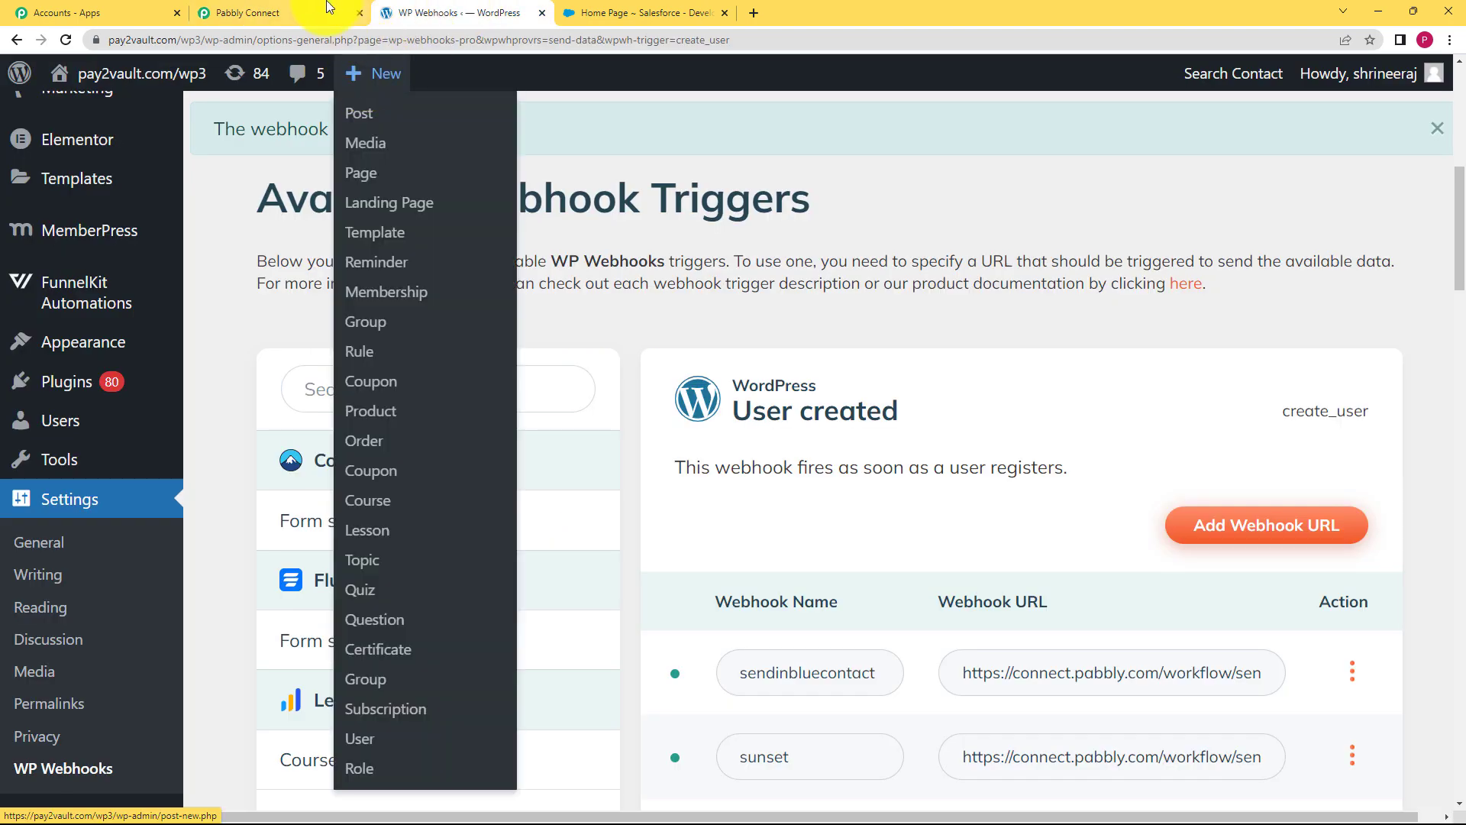
pyautogui.click(336, 13)
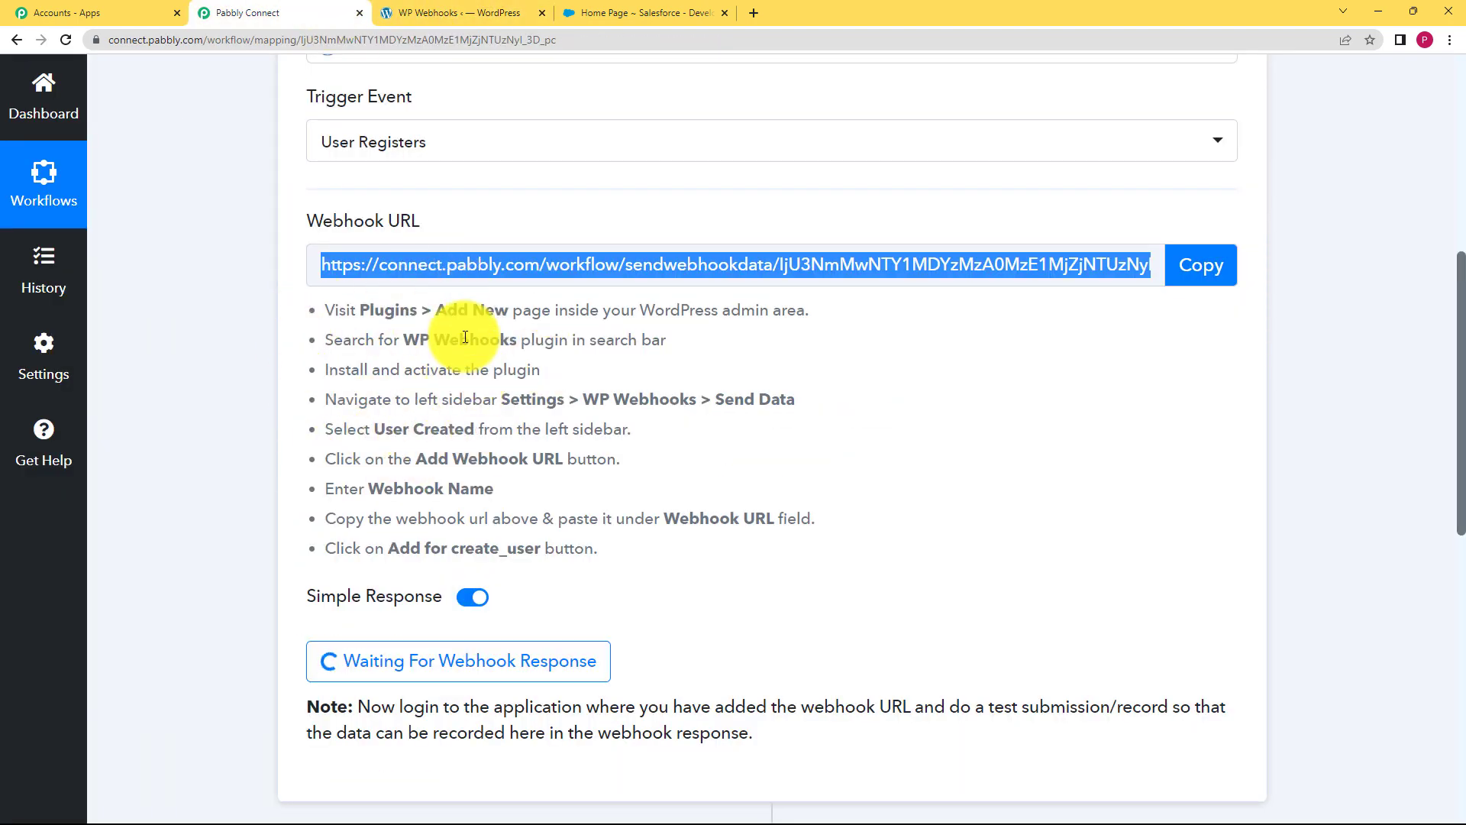
pyautogui.click(467, 13)
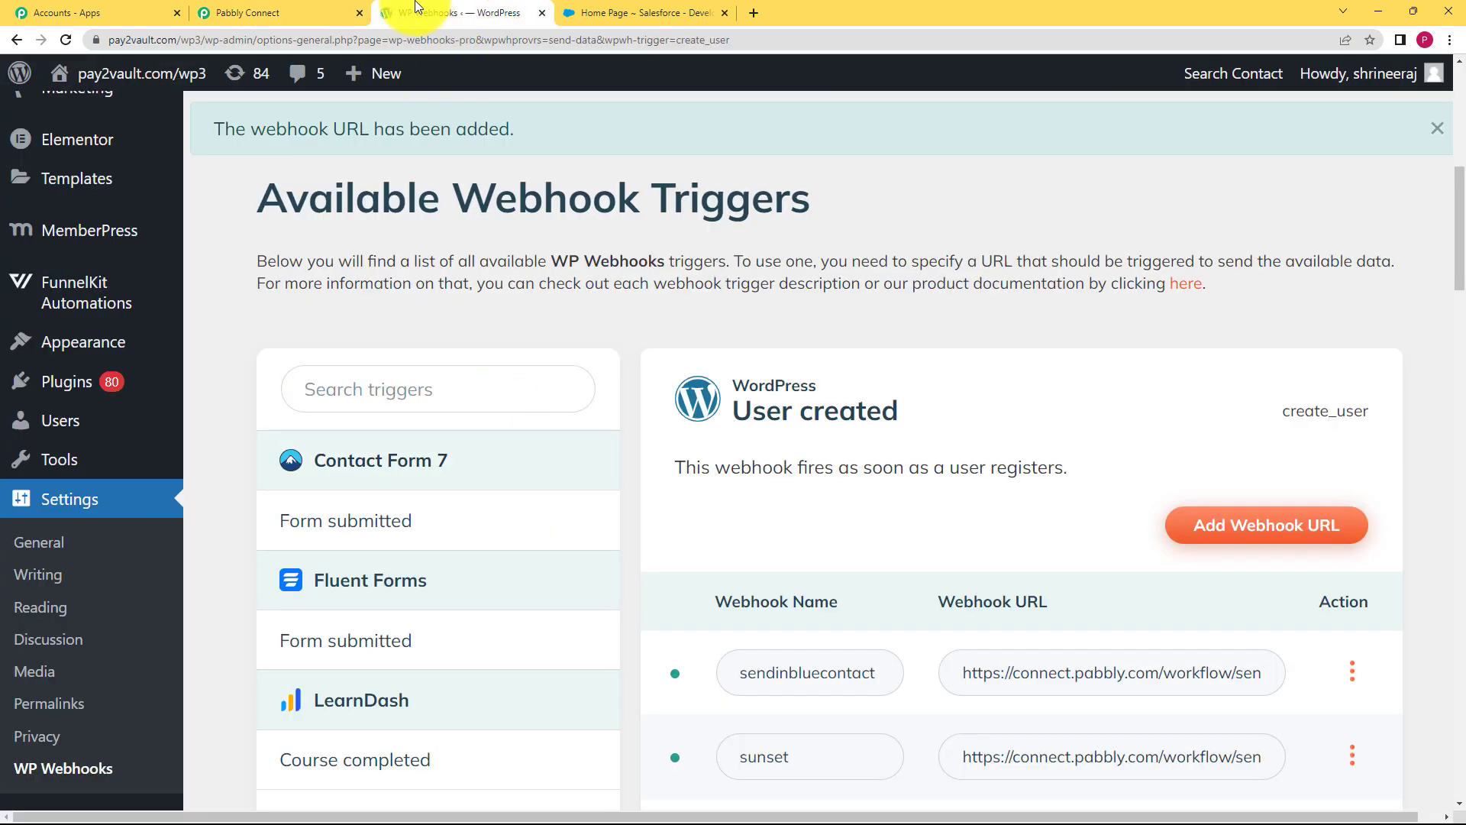
pyautogui.moveTo(355, 82)
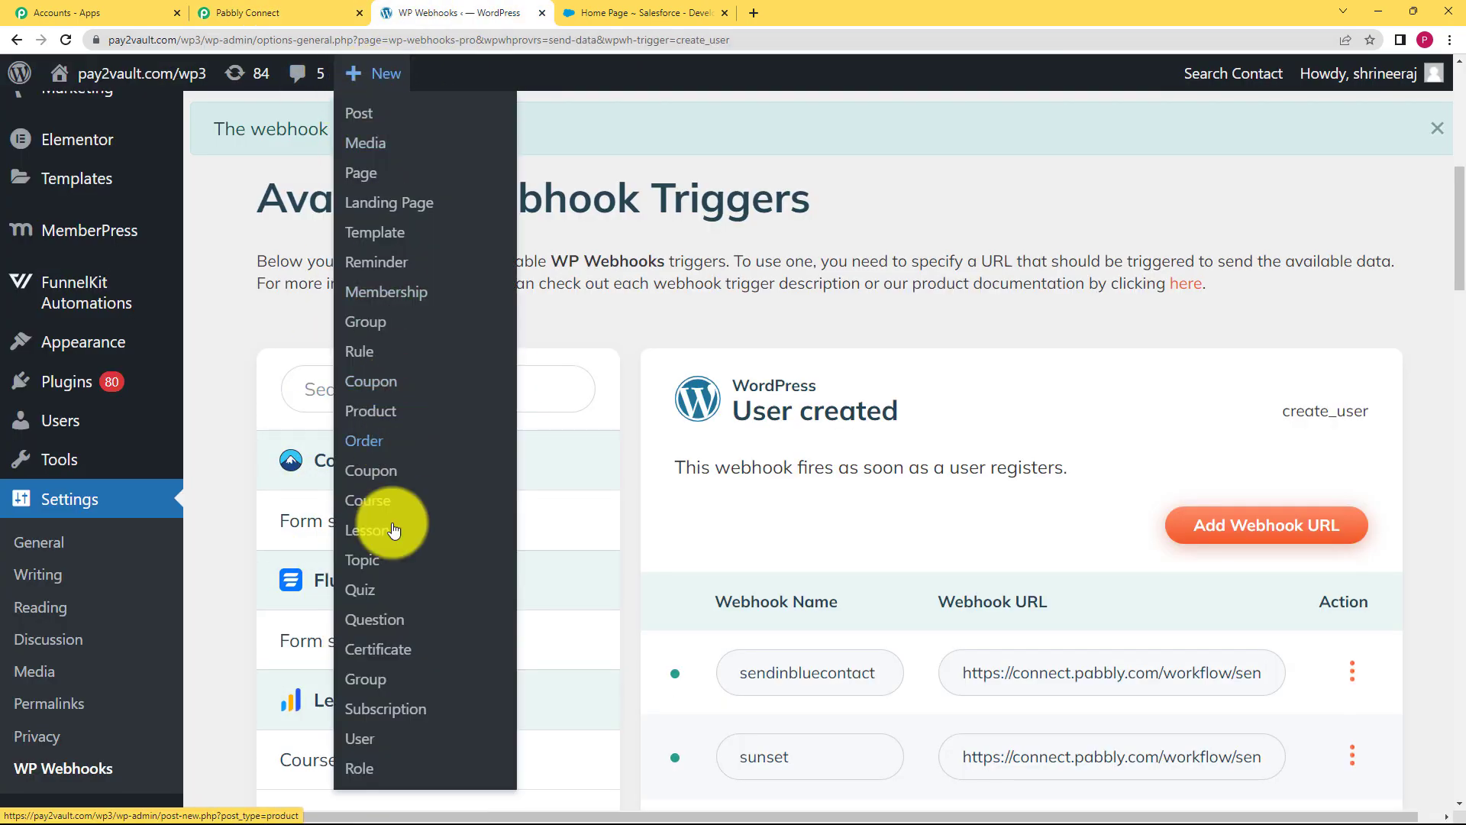
pyautogui.click(390, 739)
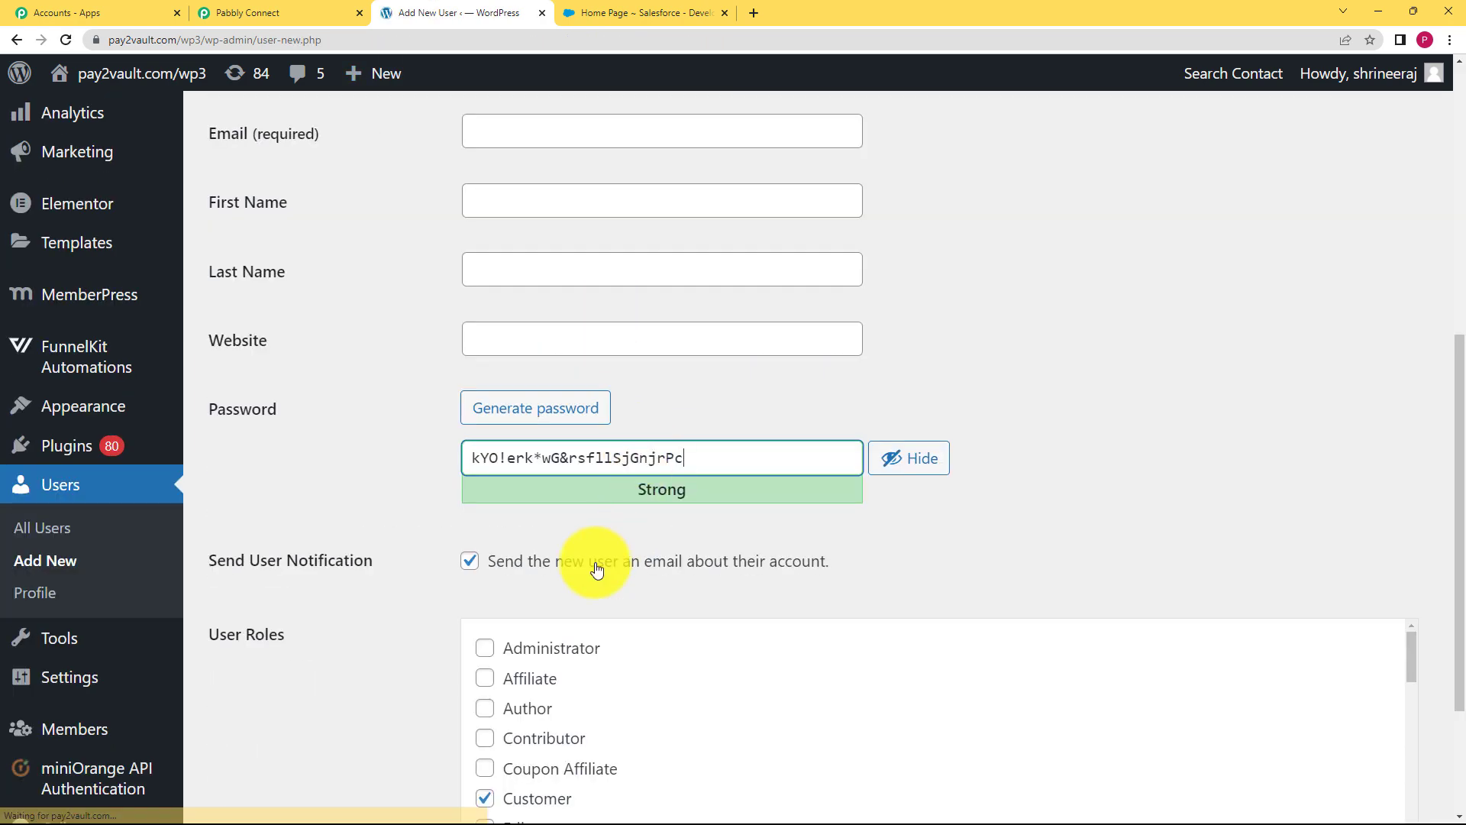
# Enter the new user's username, email address, first name and last name
pyautogui.scroll(3, 455, 461)
pyautogui.click(552, 283)
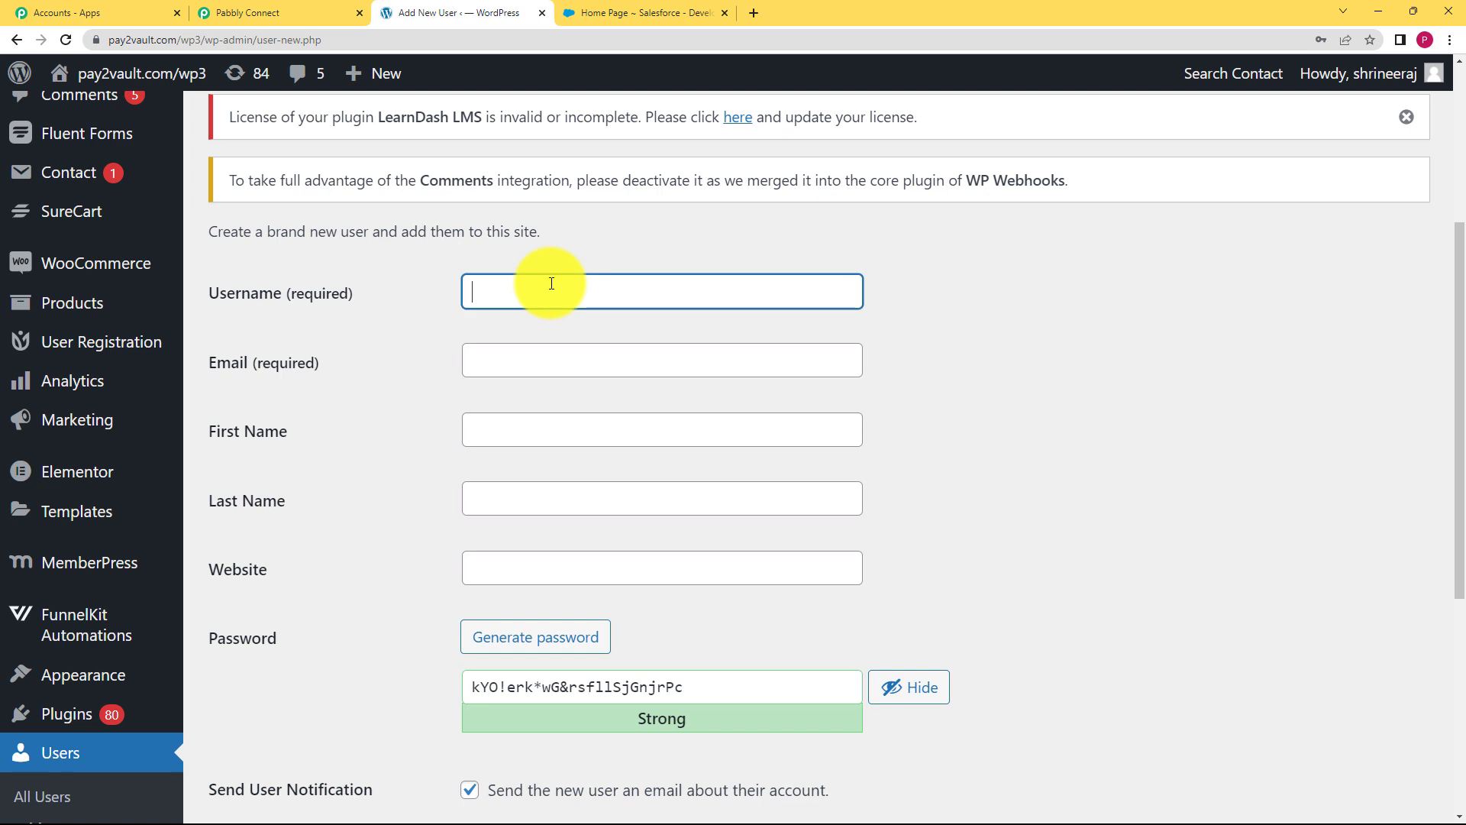
pyautogui.click(550, 354)
pyautogui.write('hi')
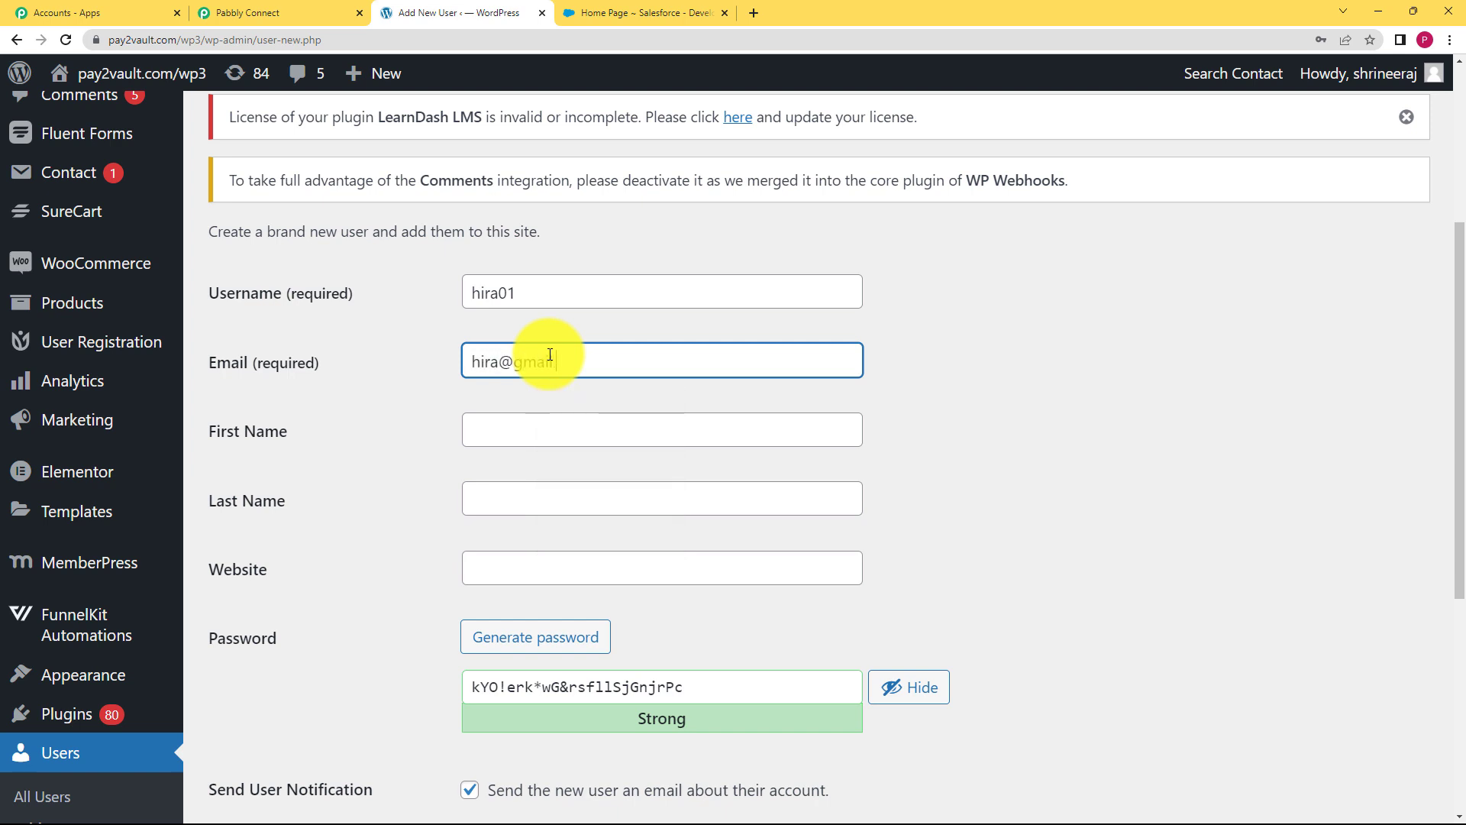
pyautogui.click(619, 432)
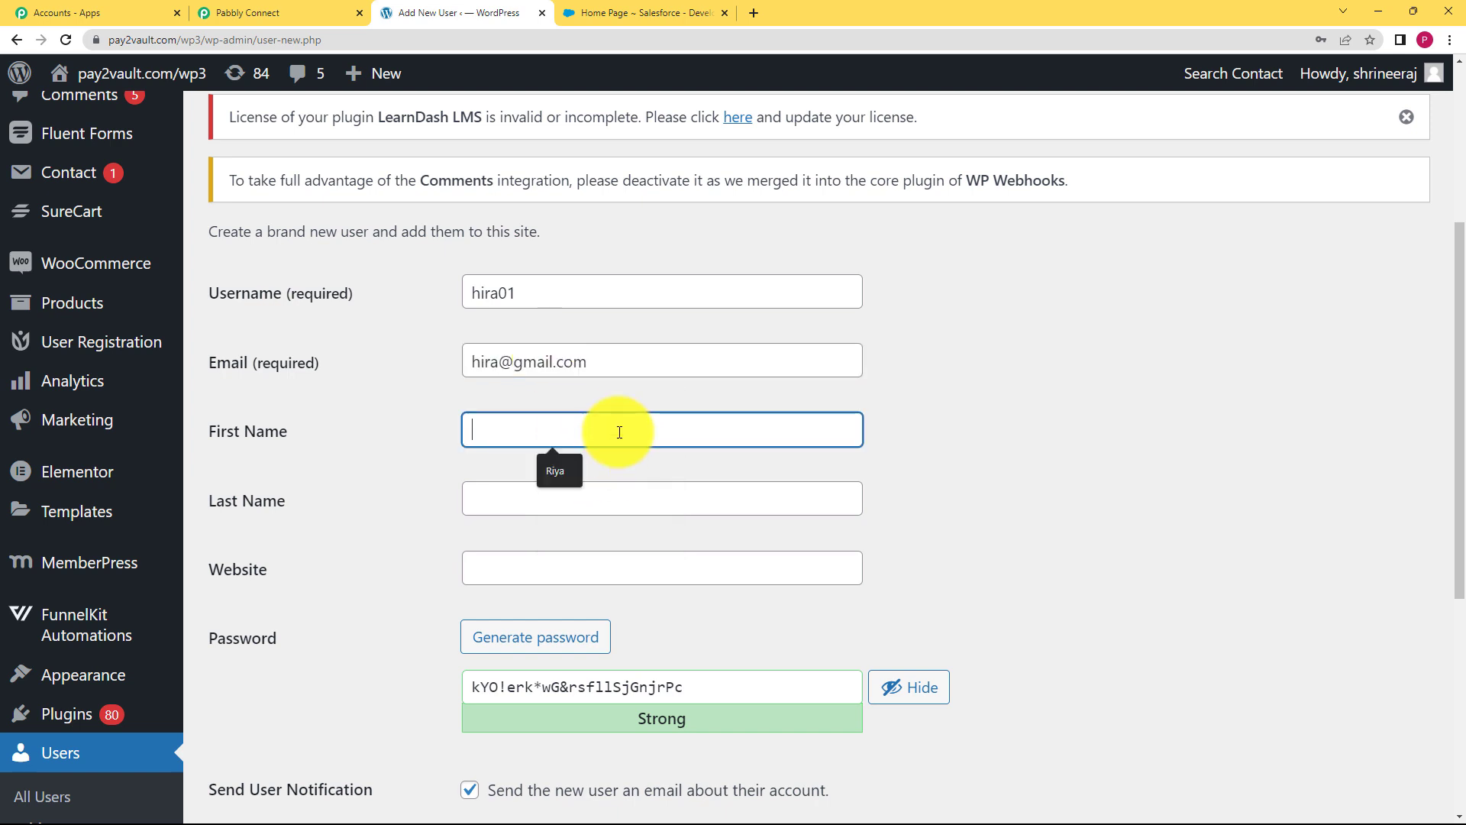
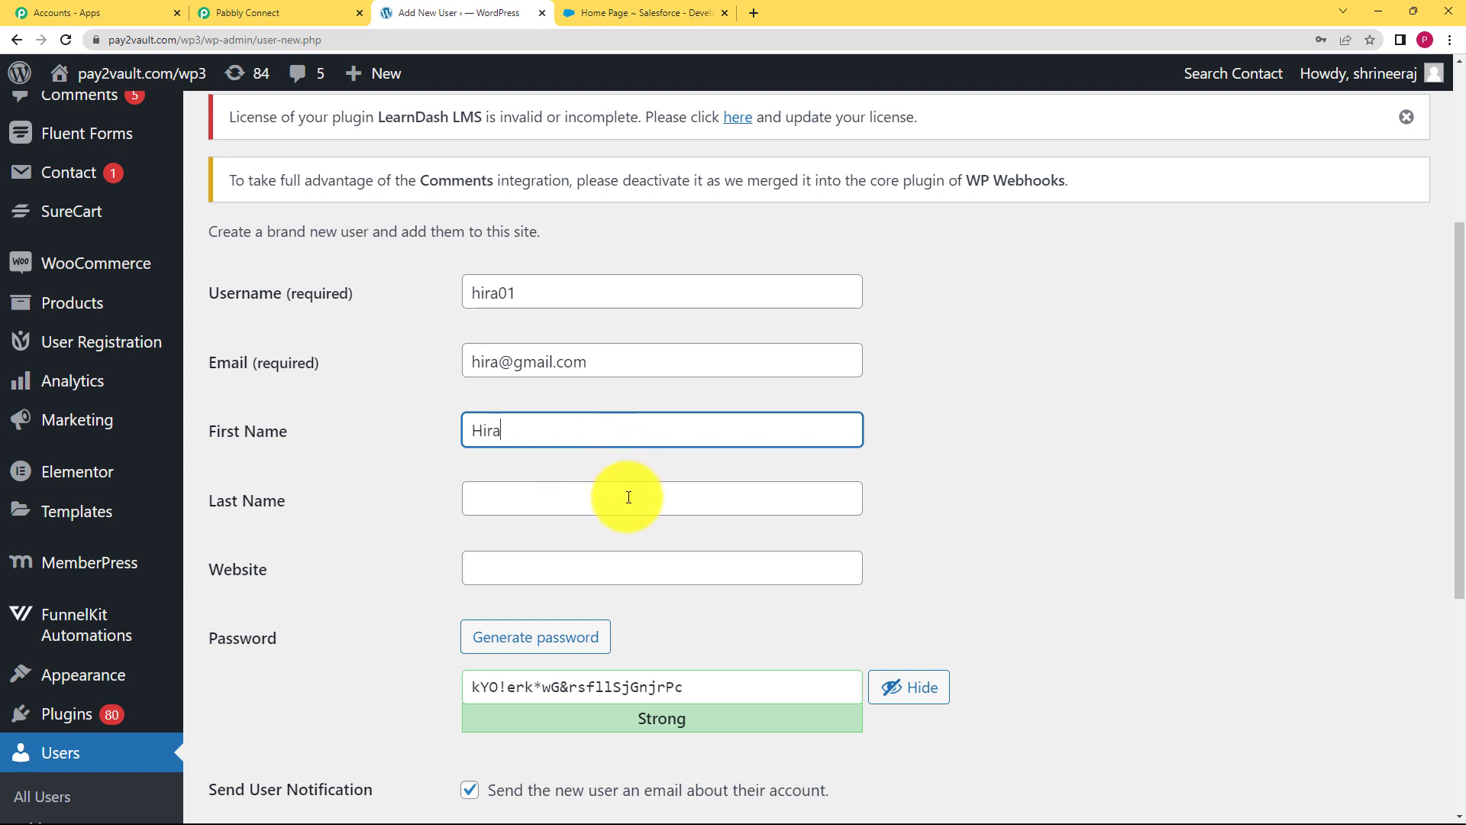
pyautogui.click(629, 498)
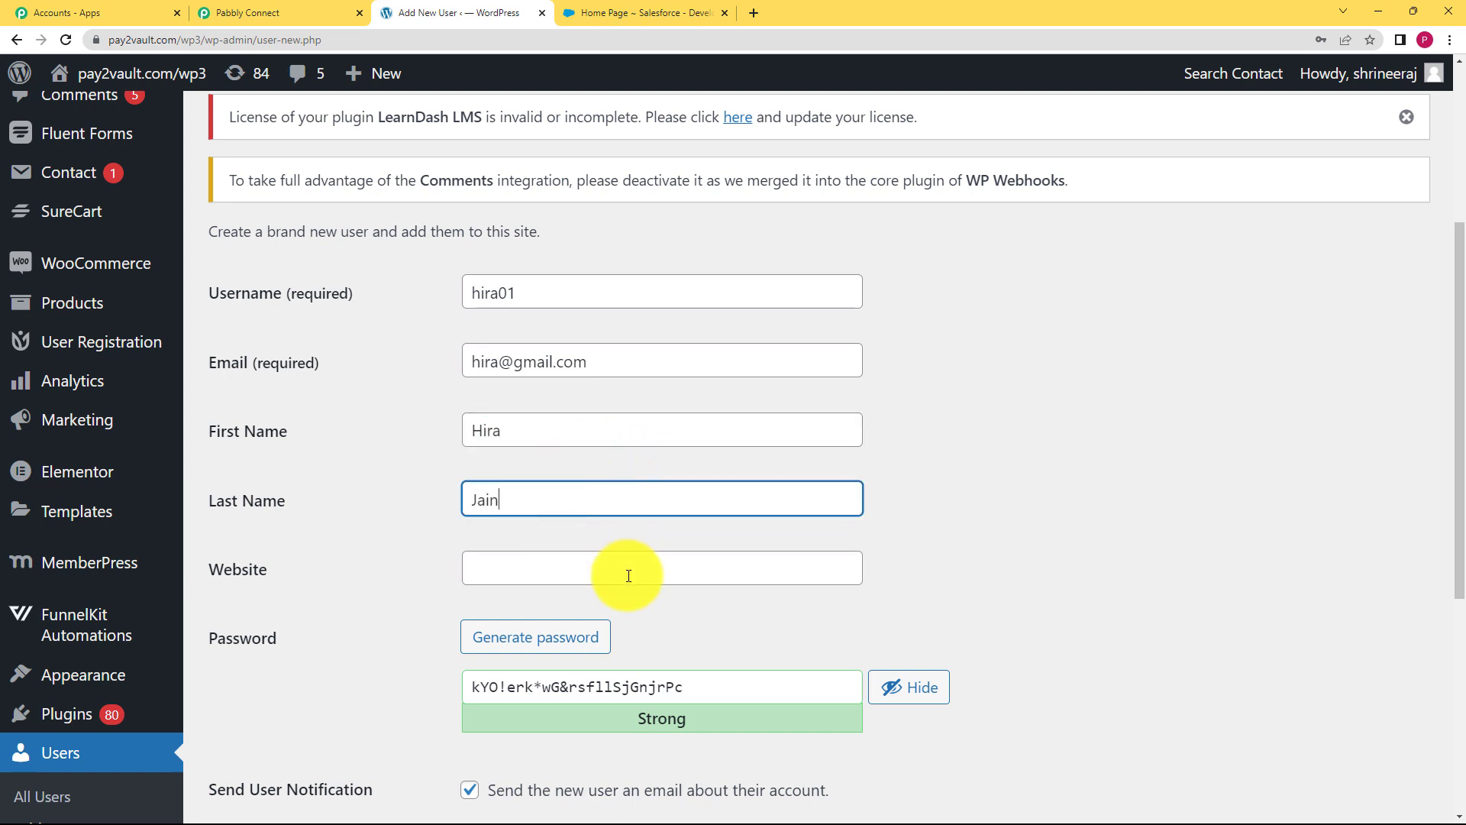
pyautogui.click(628, 575)
pyautogui.write('www.pabbly.com')
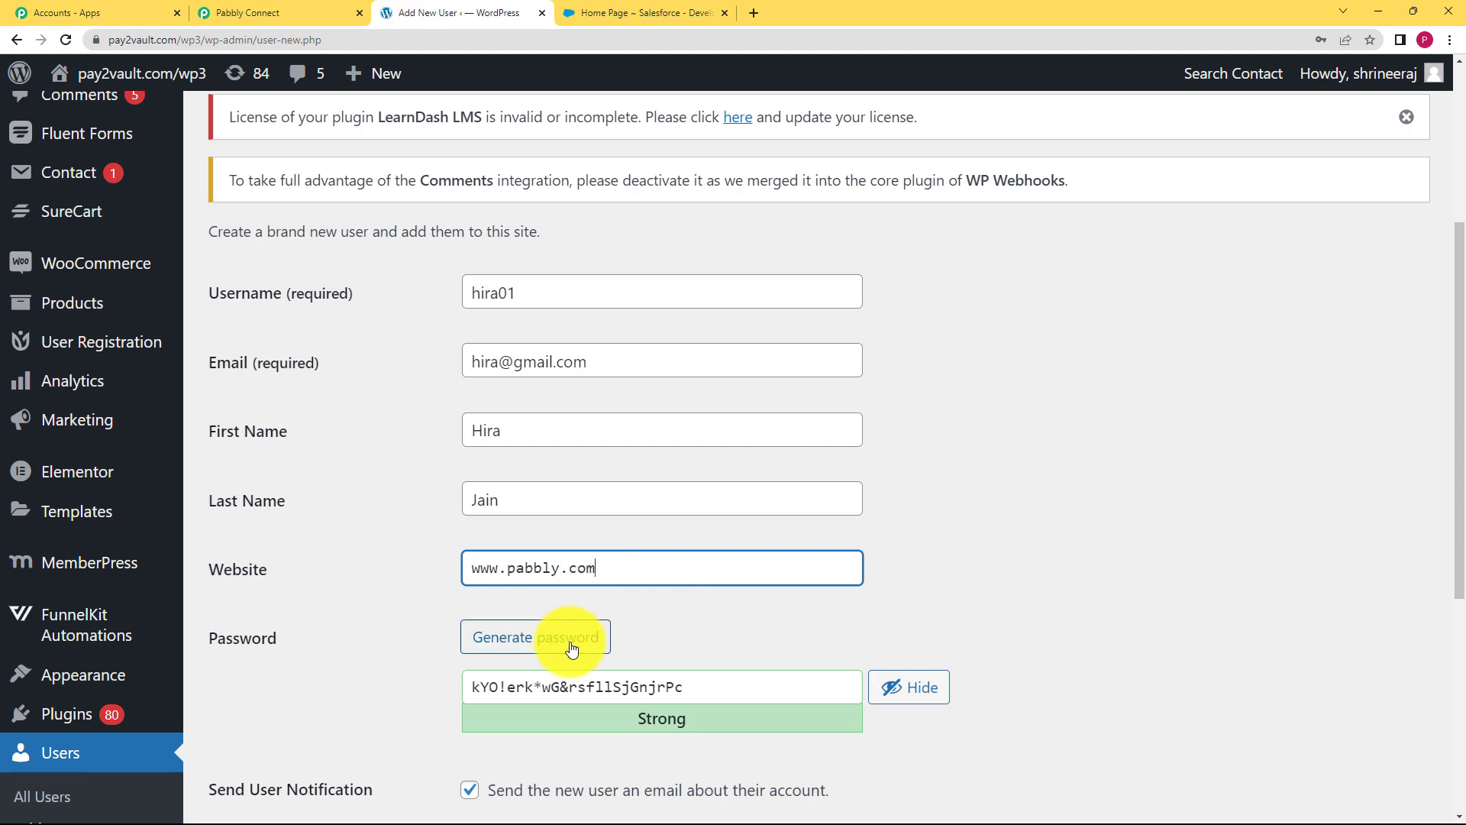
pyautogui.click(569, 643)
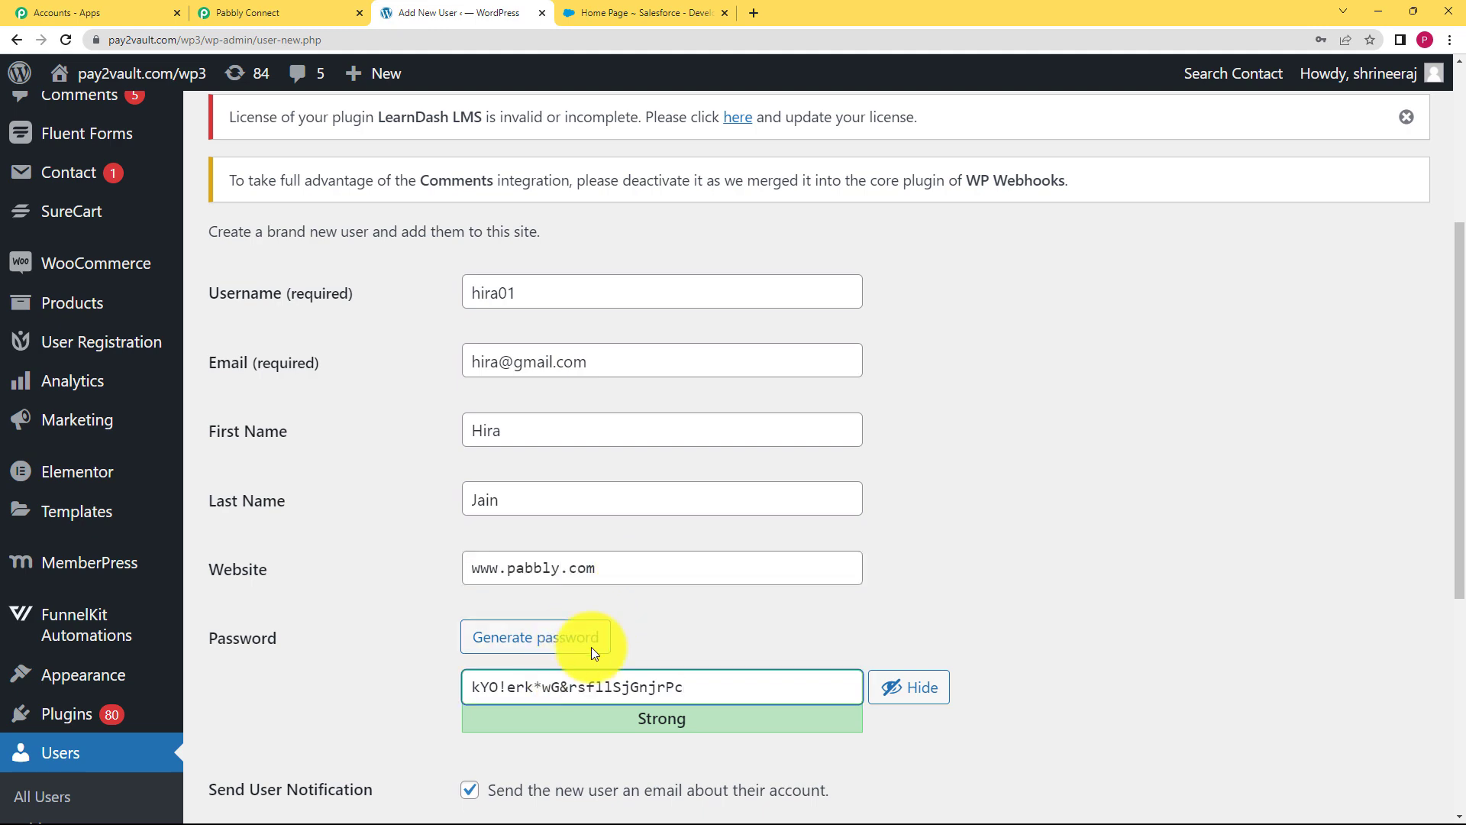
pyautogui.scroll(-2, 535, 534)
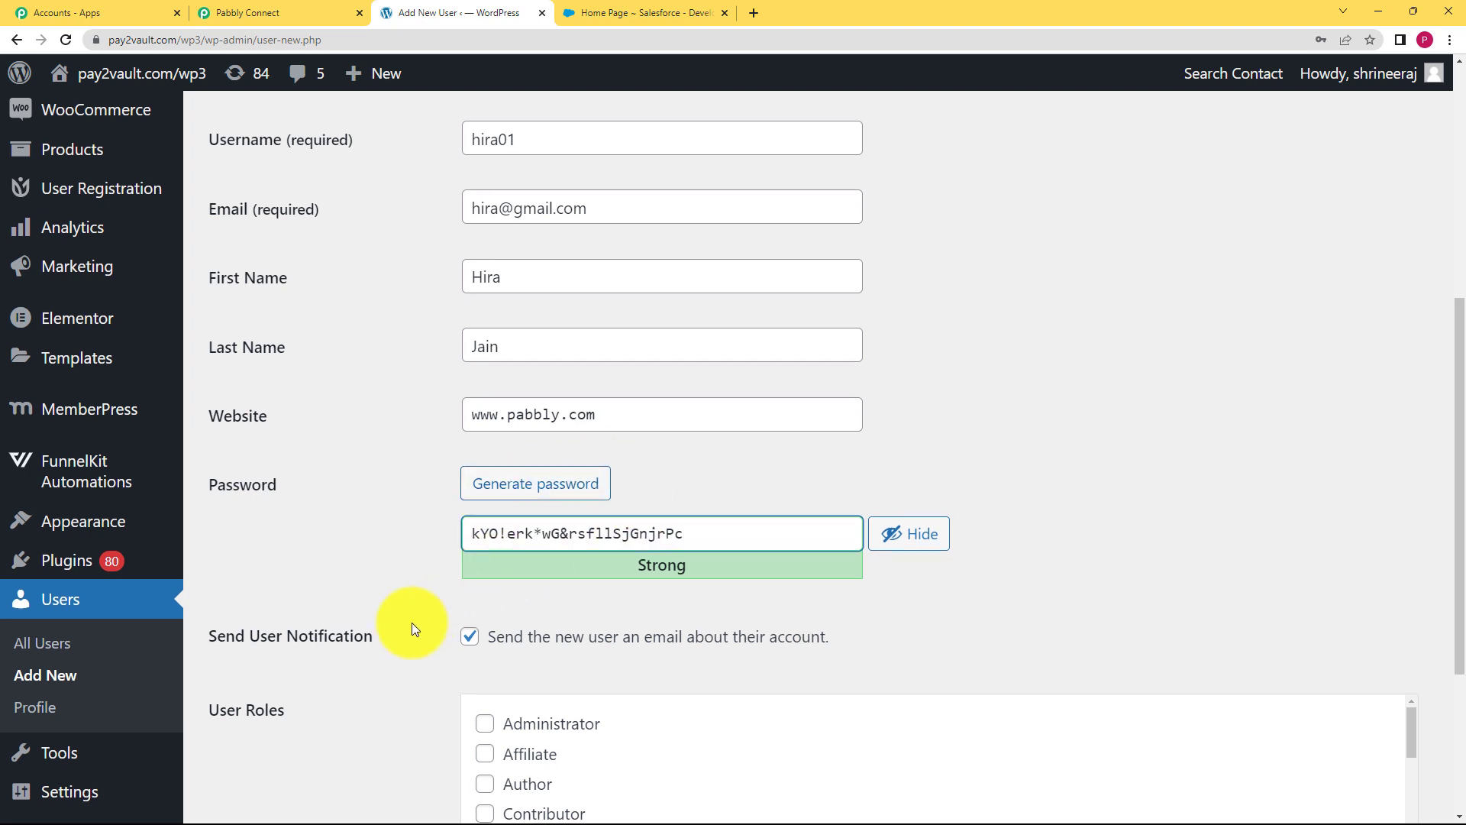
pyautogui.scroll(-4, 553, 489)
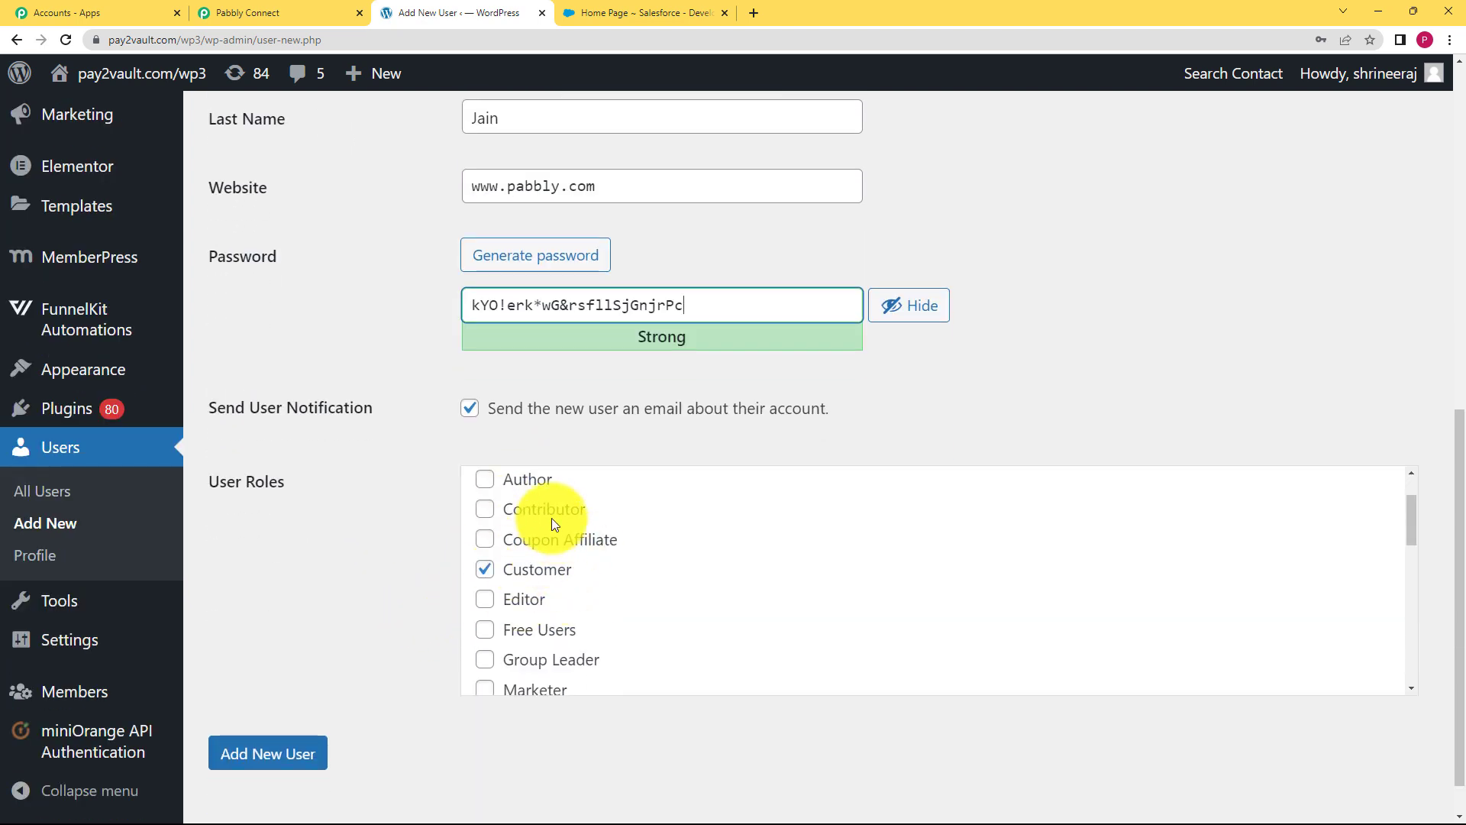
# Add the new WordPress user and decline saving its password in the browser
pyautogui.click(281, 771)
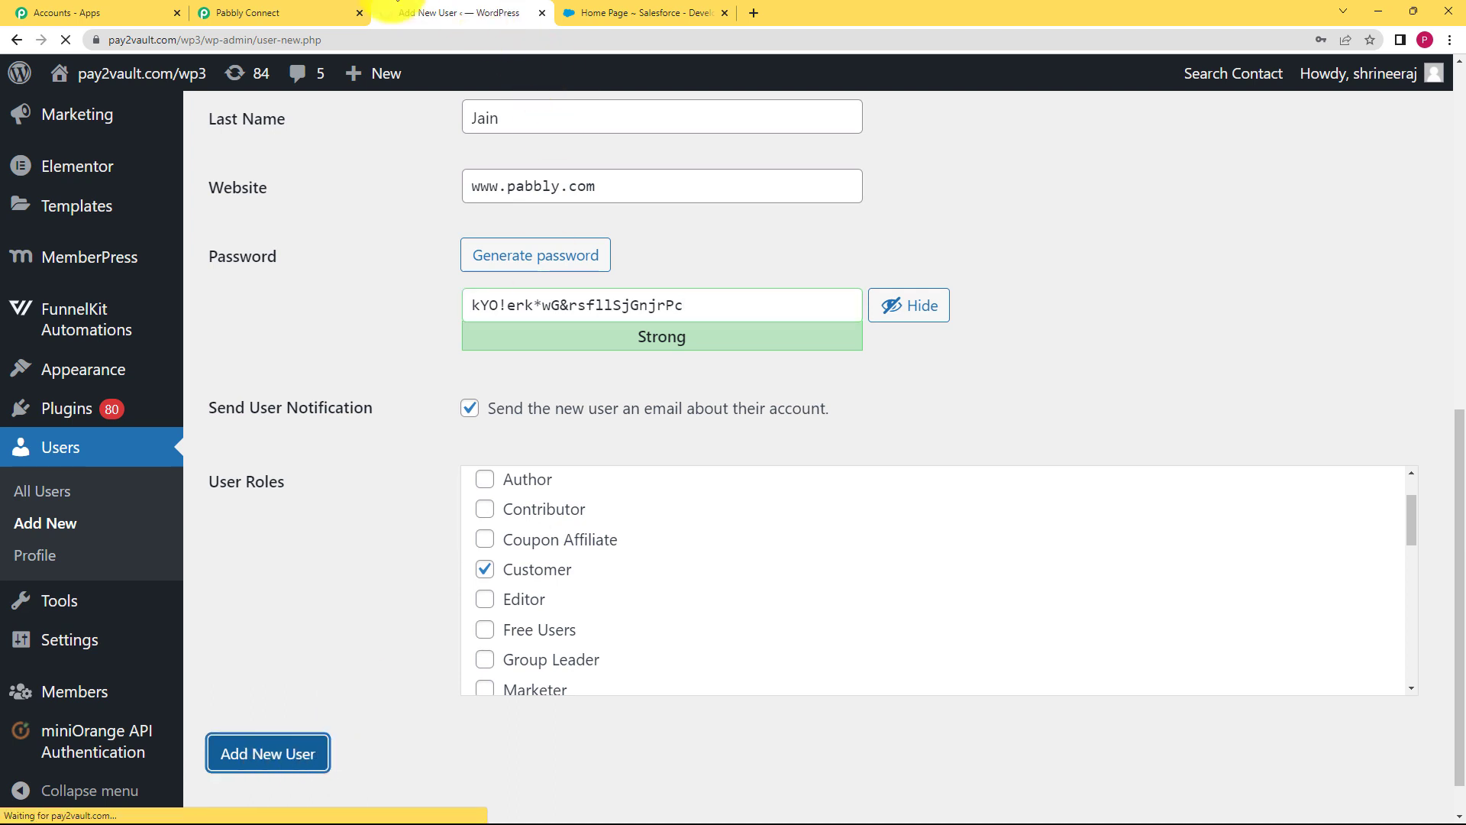
pyautogui.click(291, 9)
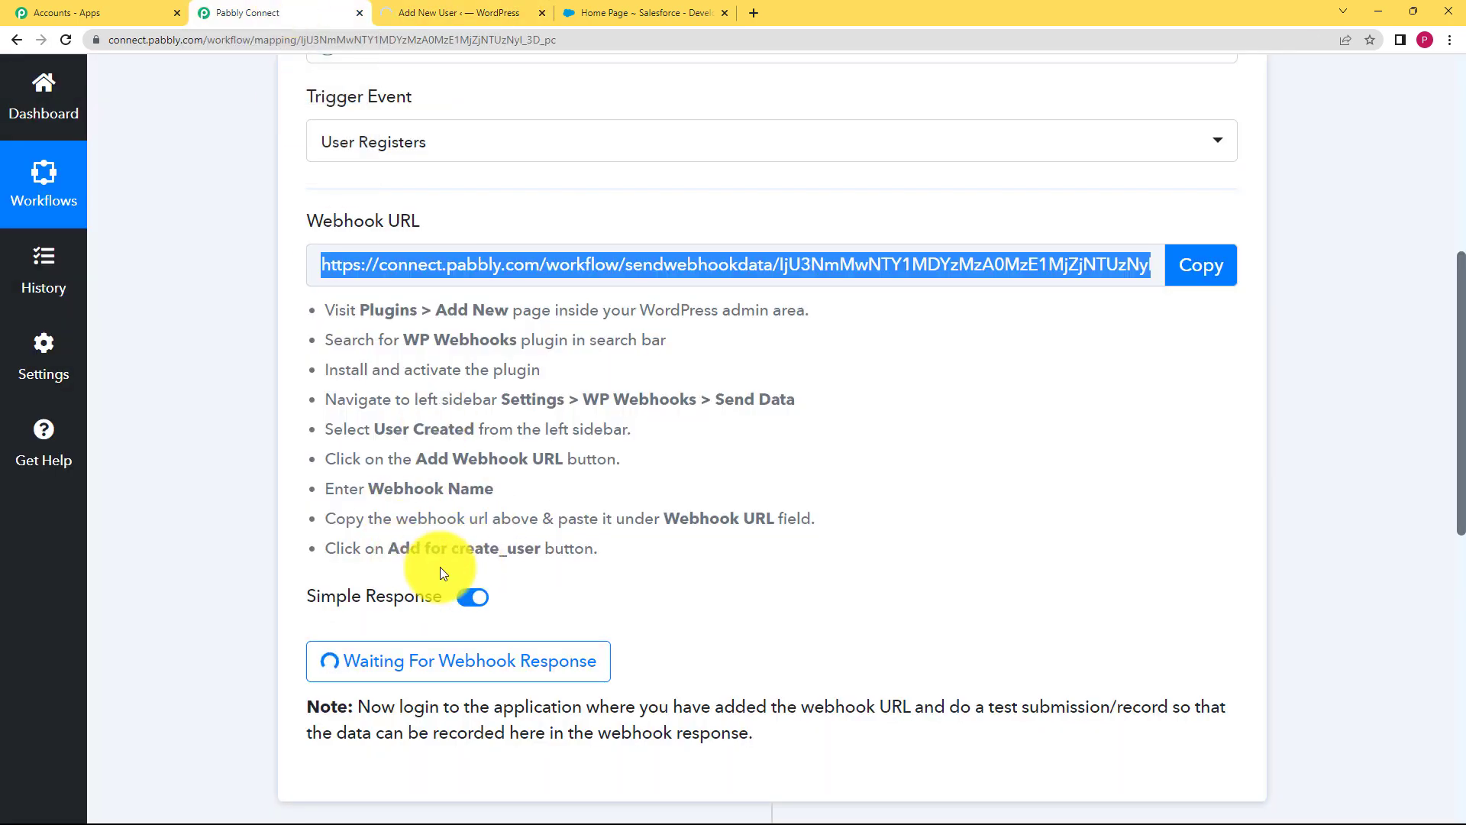
pyautogui.click(443, 12)
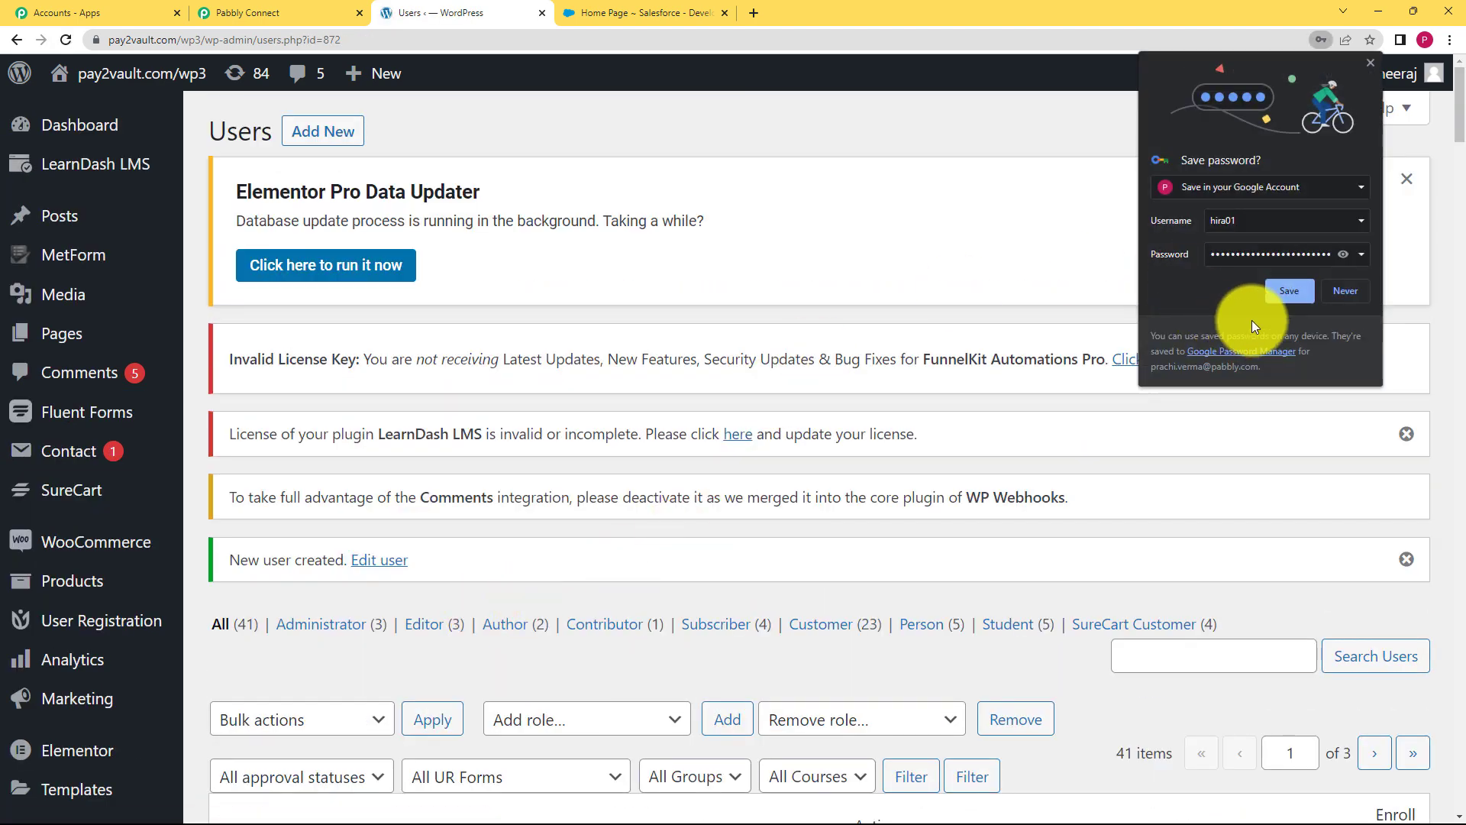
pyautogui.click(1326, 293)
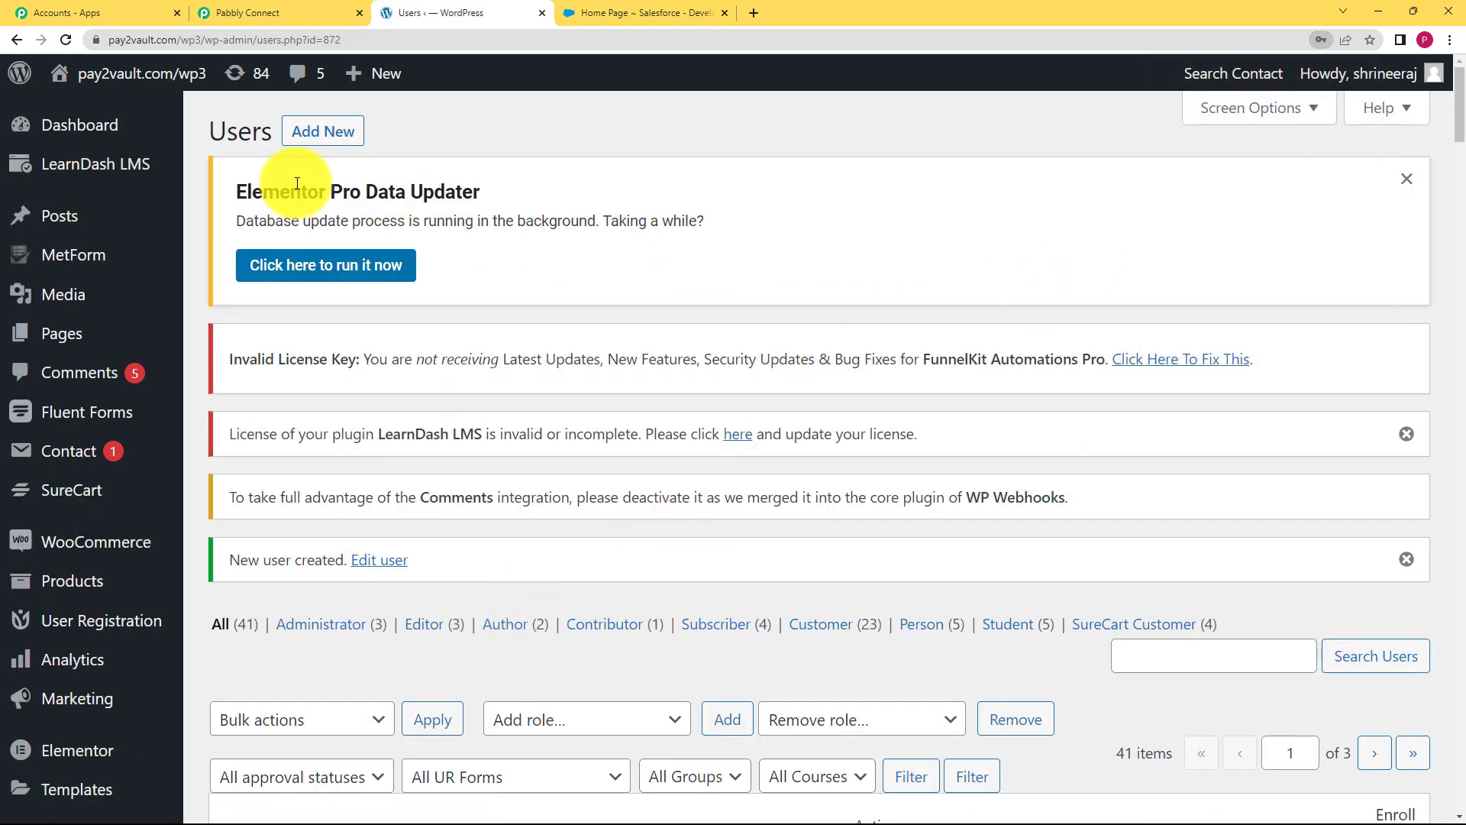
# Check Pabbly Connect's WordPress trigger for the captured webhook response
pyautogui.click(252, 12)
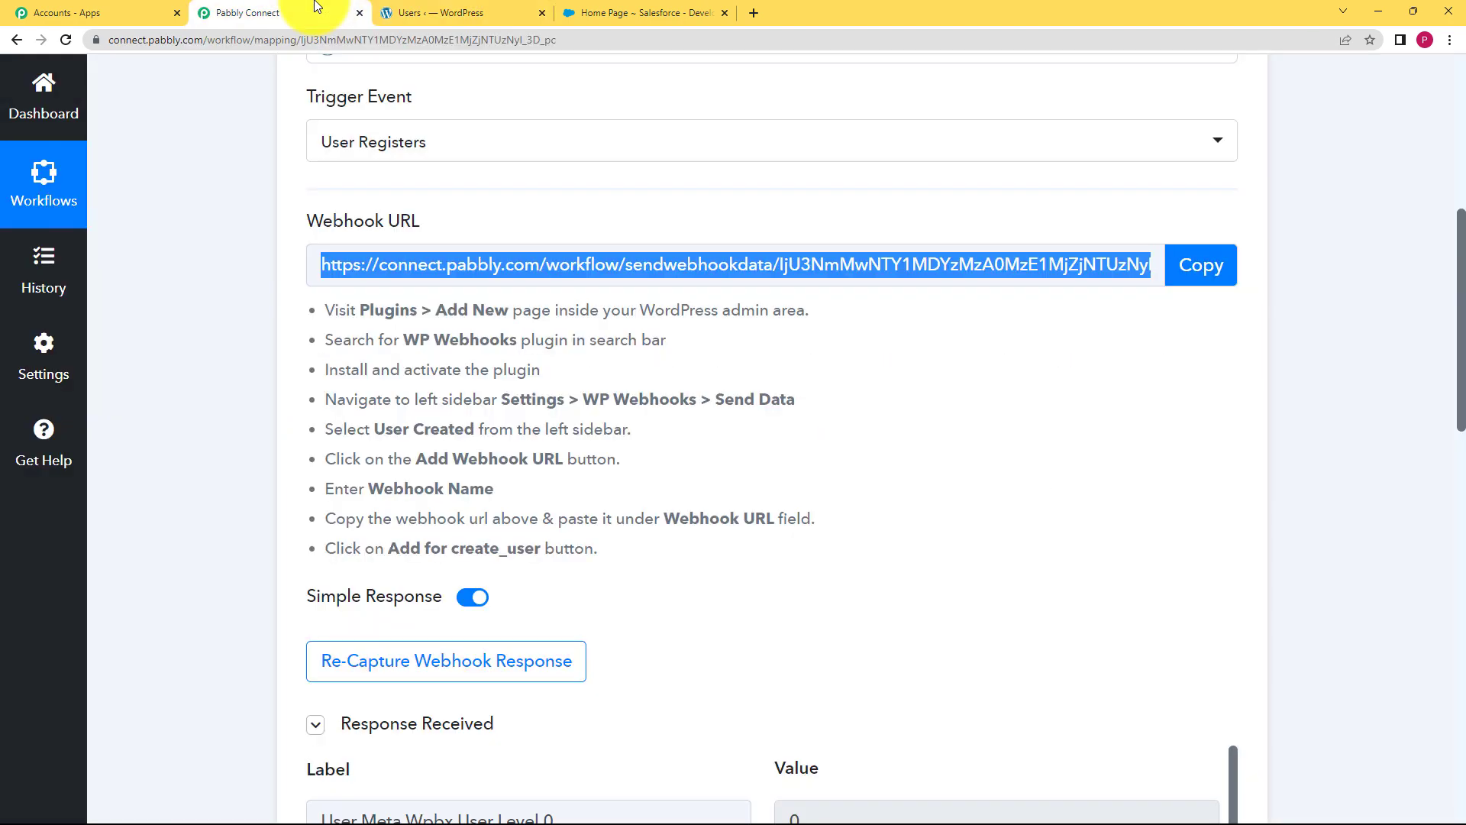
pyautogui.scroll(-6, 226, 472)
pyautogui.scroll(-6, 786, 563)
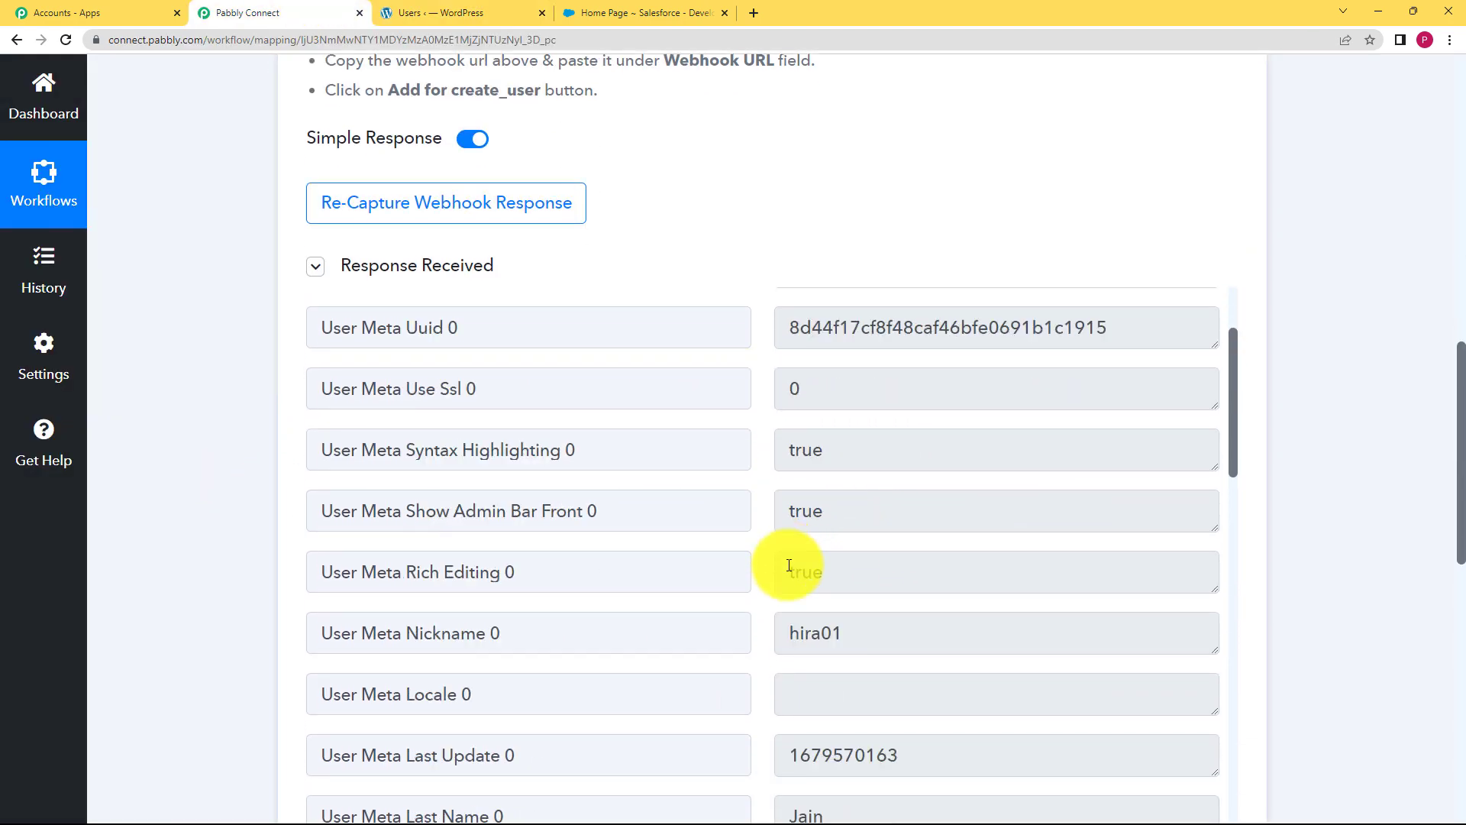
pyautogui.scroll(6, 786, 557)
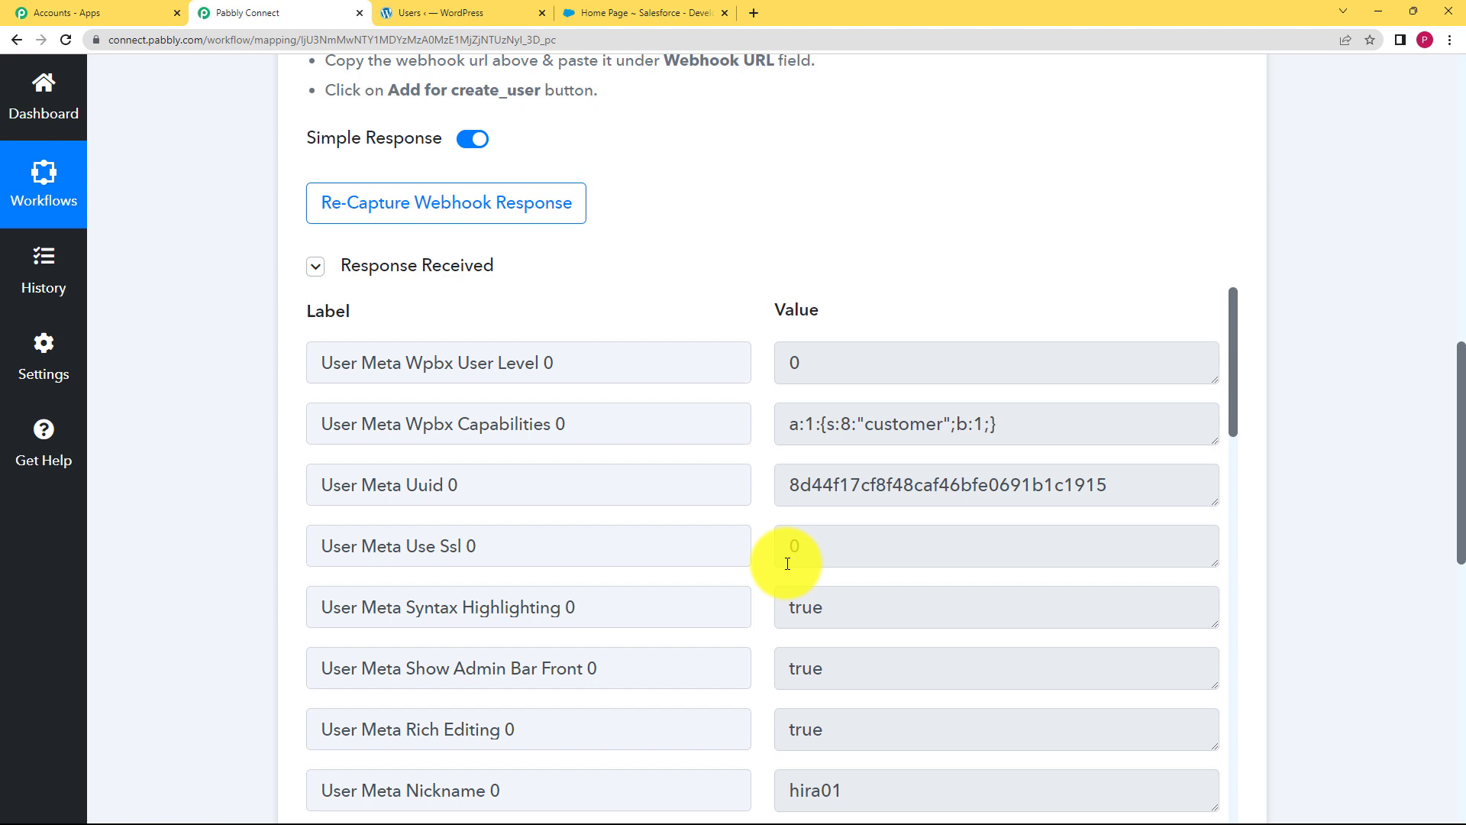
pyautogui.scroll(10, 249, 363)
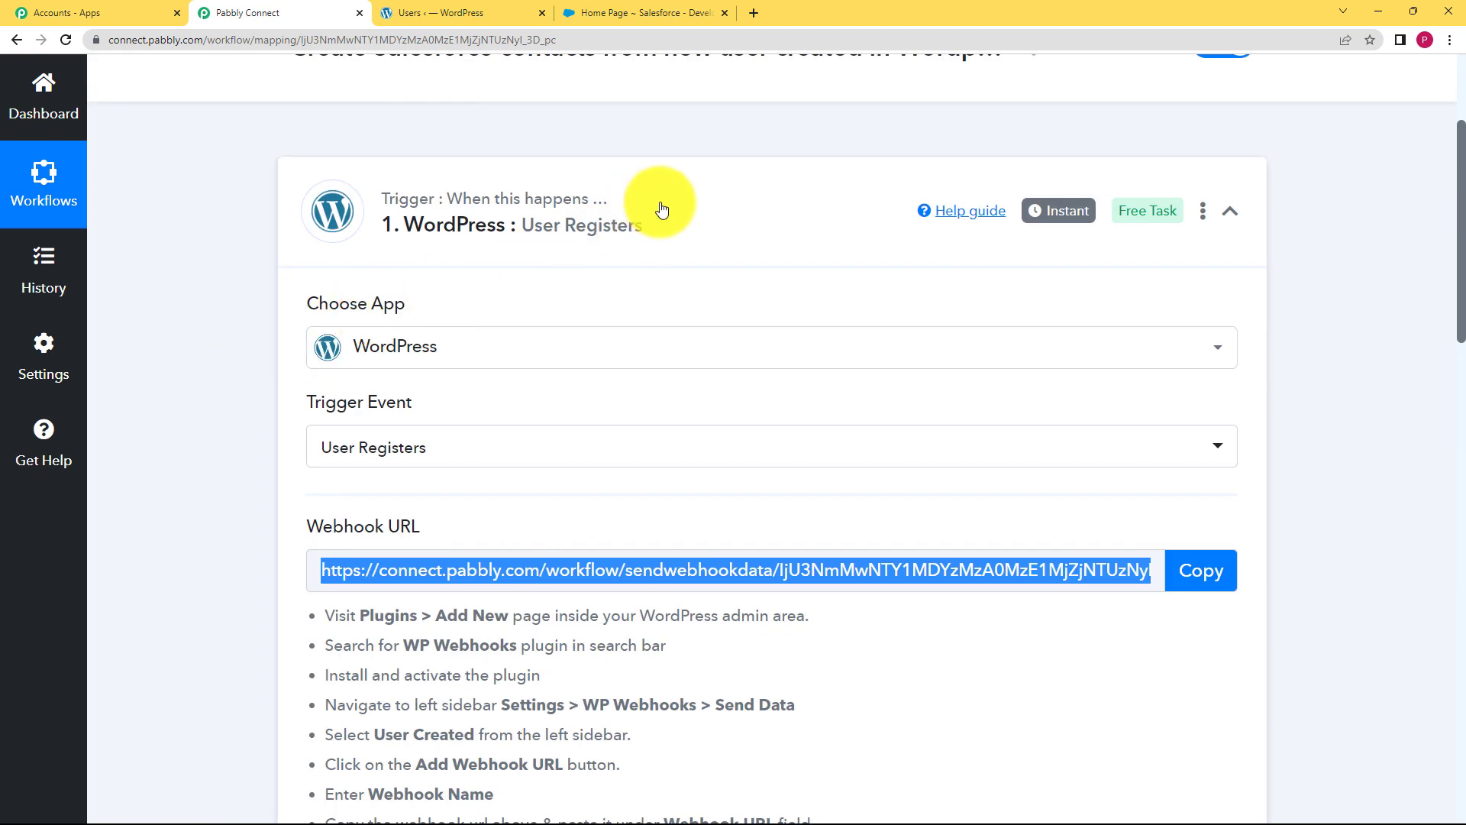
pyautogui.click(654, 206)
pyautogui.click(557, 215)
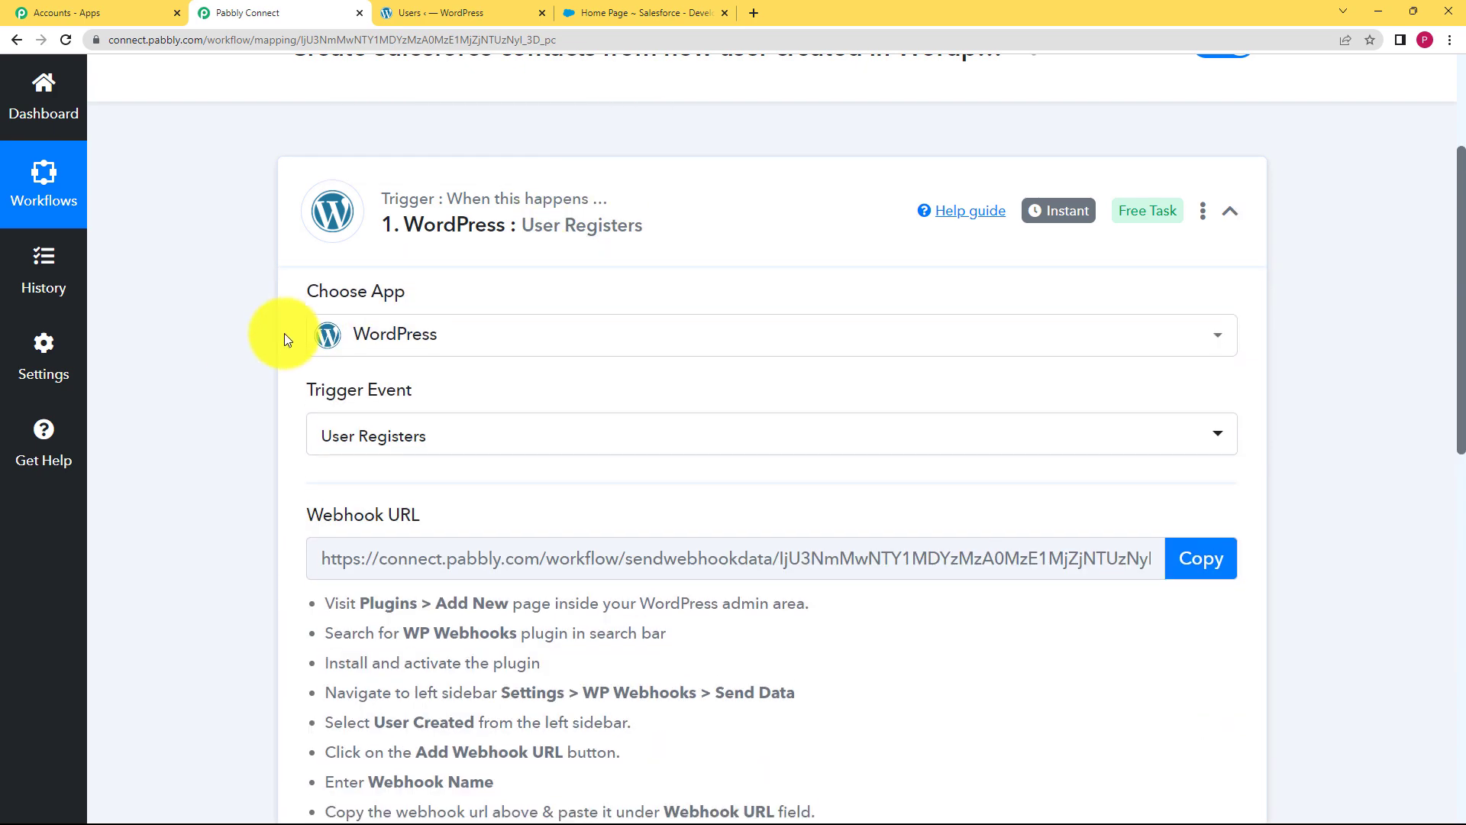
pyautogui.scroll(-10, 290, 333)
pyautogui.scroll(-4, 872, 448)
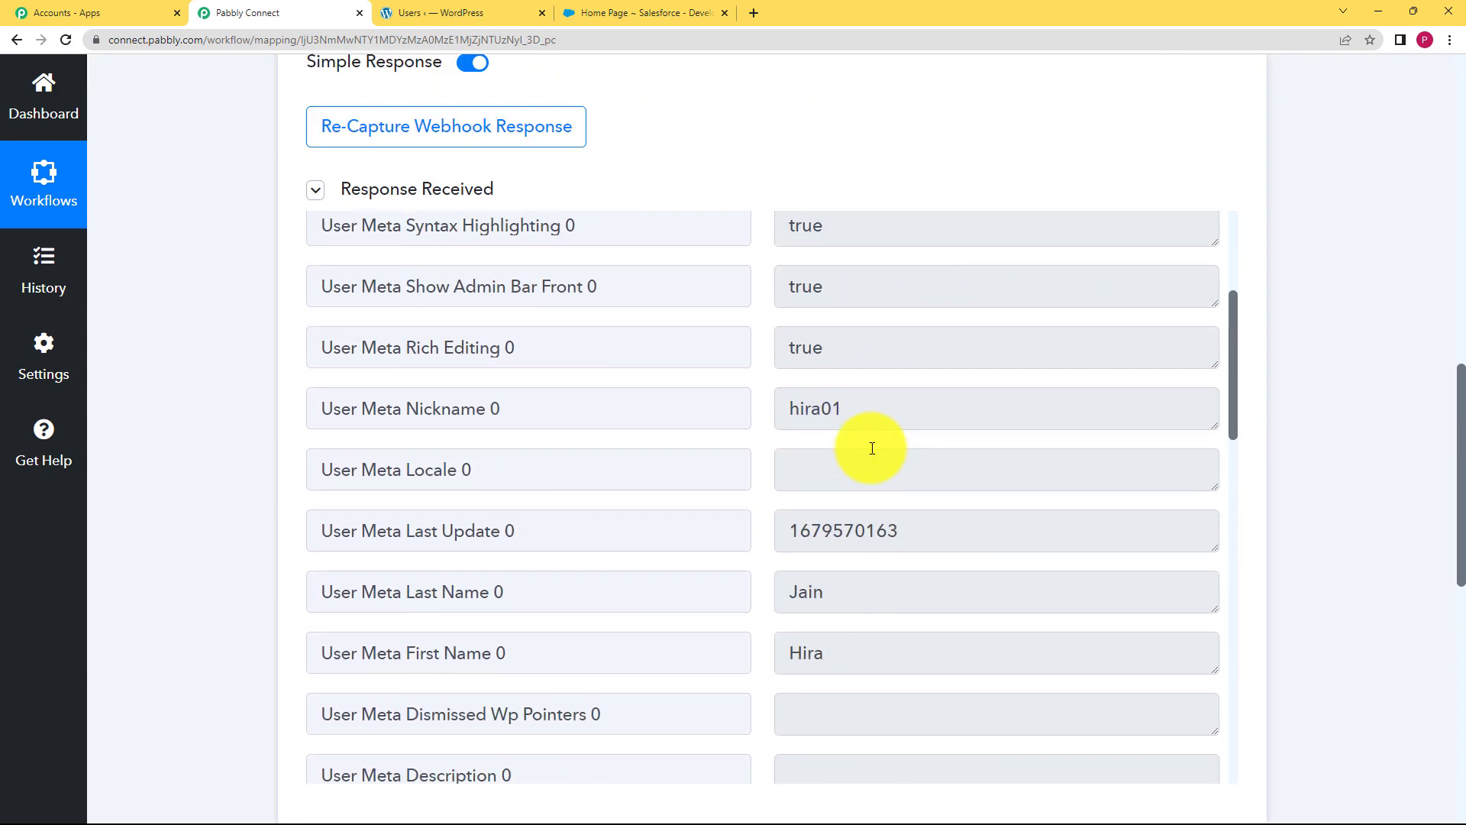
pyautogui.scroll(-2, 872, 448)
# Inspect the captured last name, first name, role, registration date, website and email values
pyautogui.click(802, 271)
pyautogui.click(883, 437)
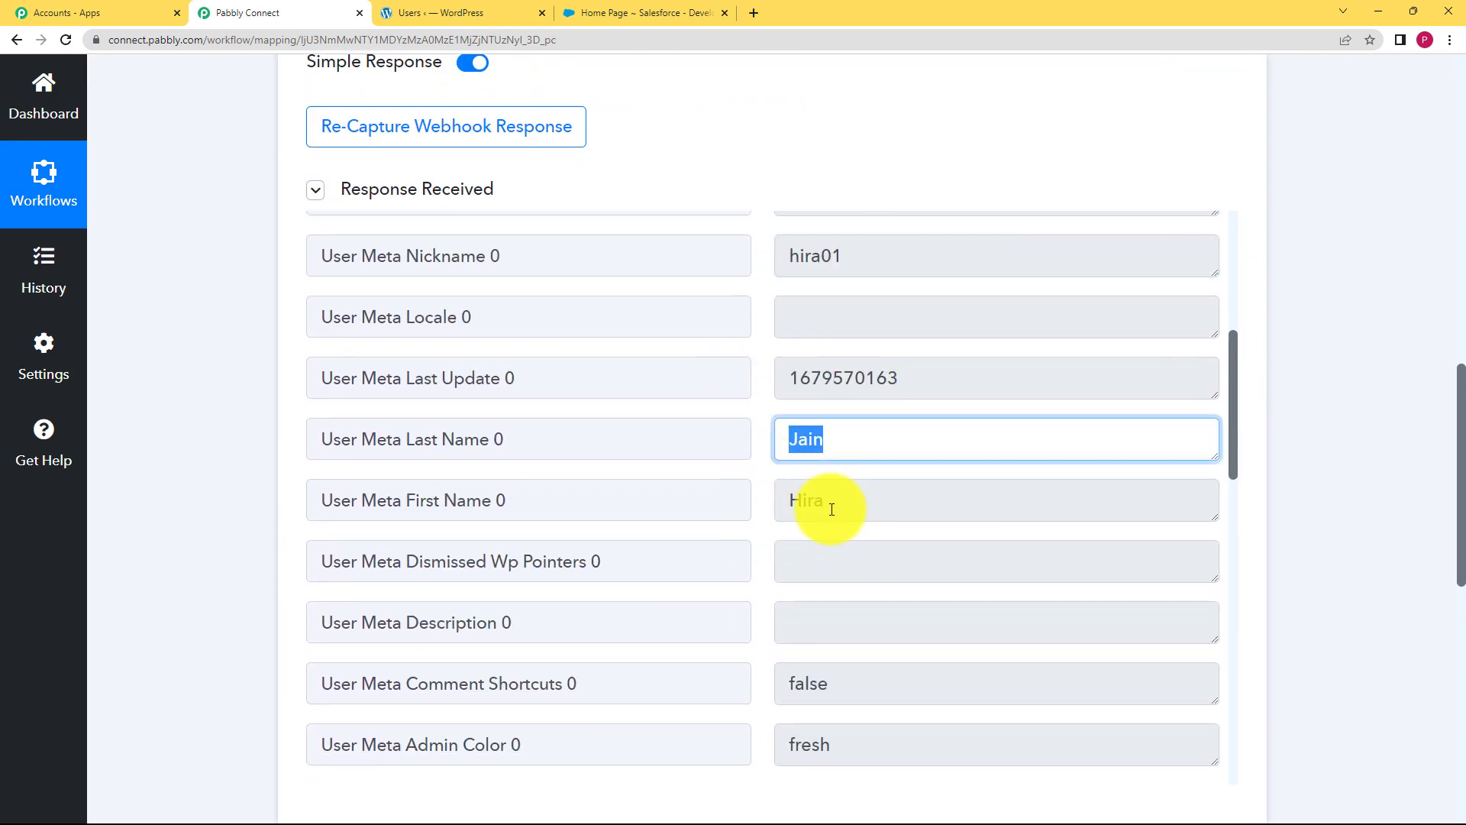
pyautogui.click(826, 510)
pyautogui.scroll(-8, 782, 531)
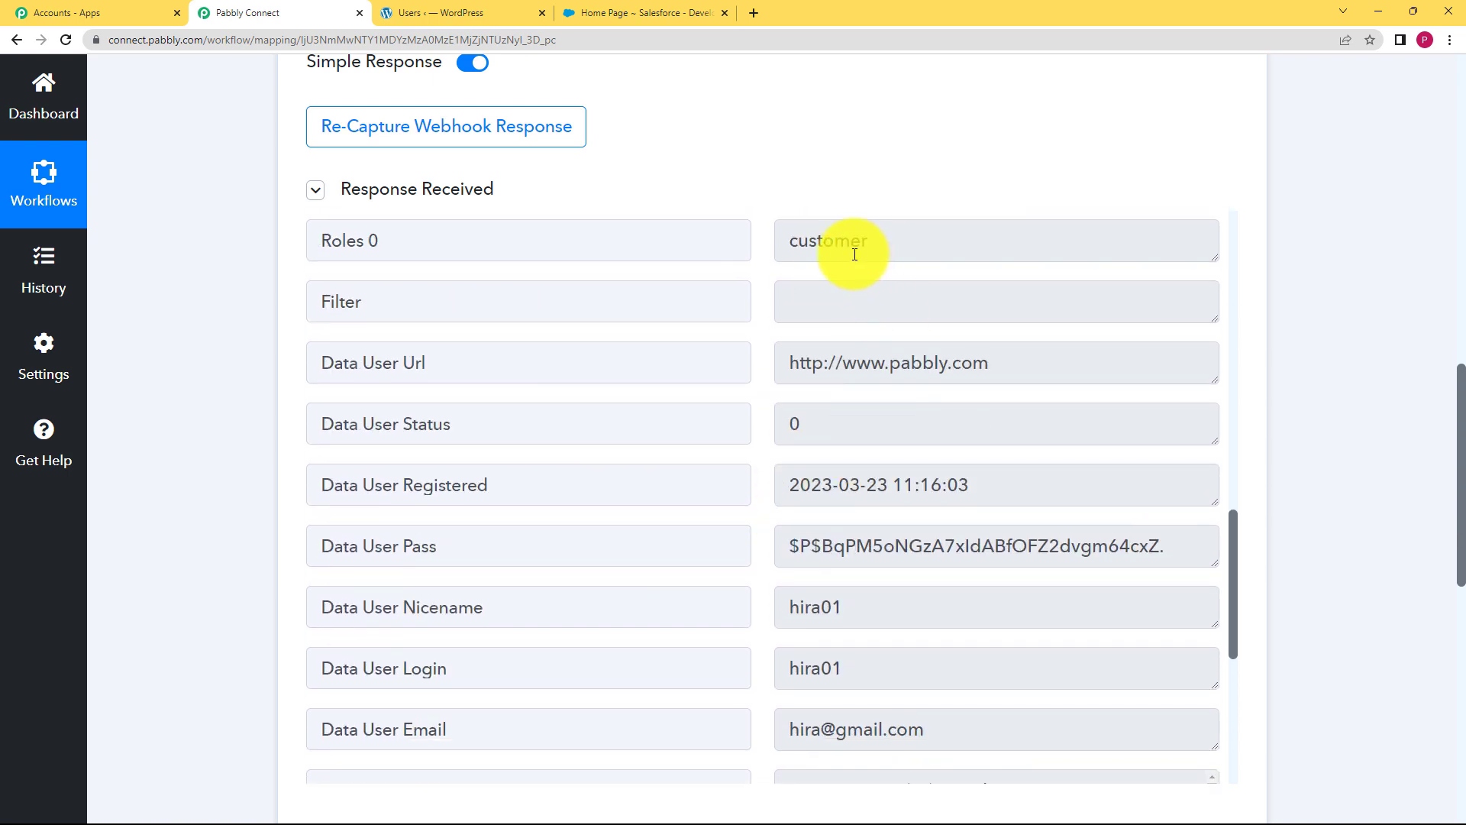
pyautogui.click(856, 254)
pyautogui.click(910, 498)
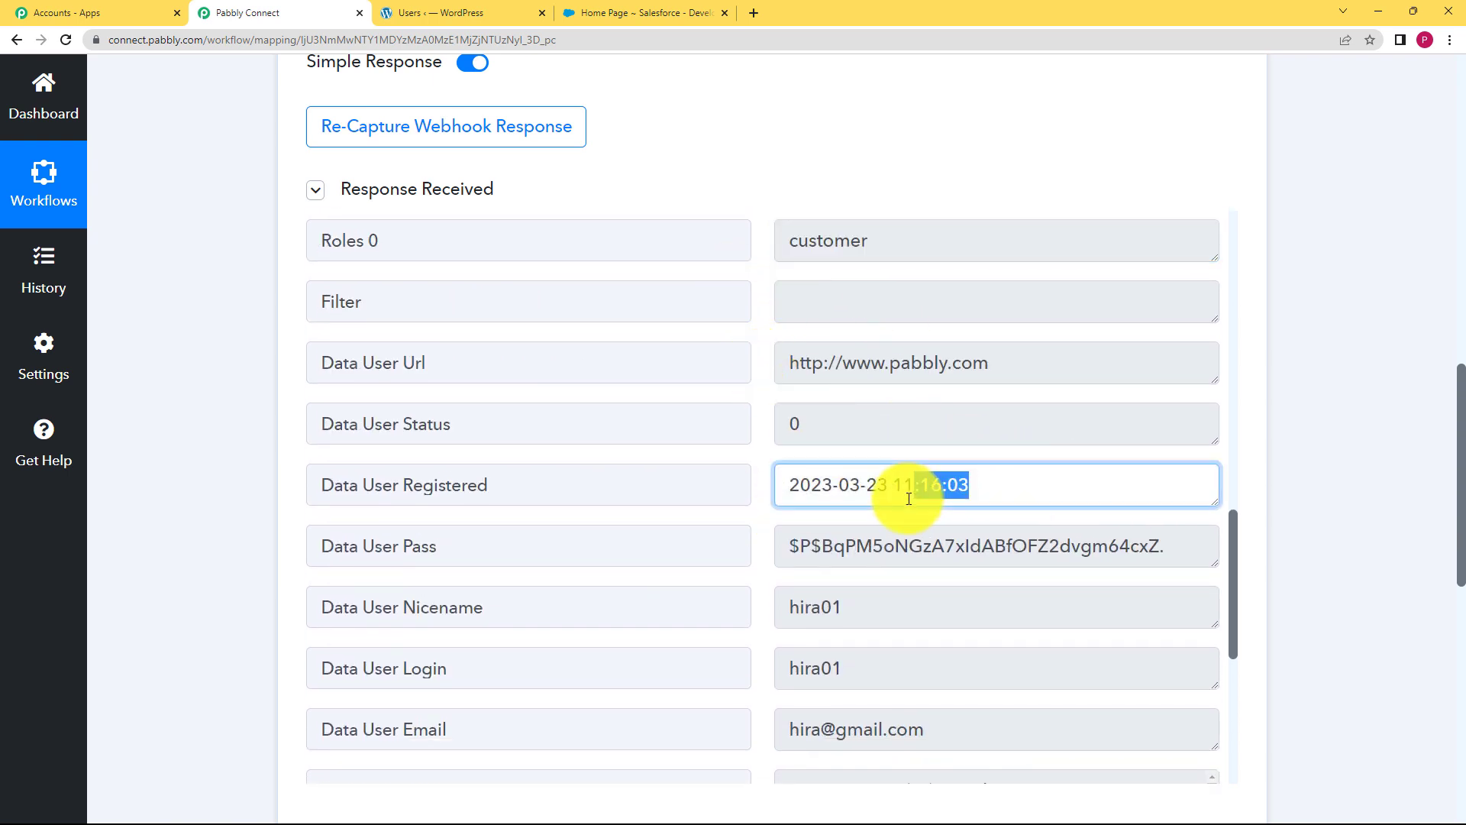
pyautogui.moveTo(910, 498); pyautogui.dragTo(779, 532)
pyautogui.click(1015, 361)
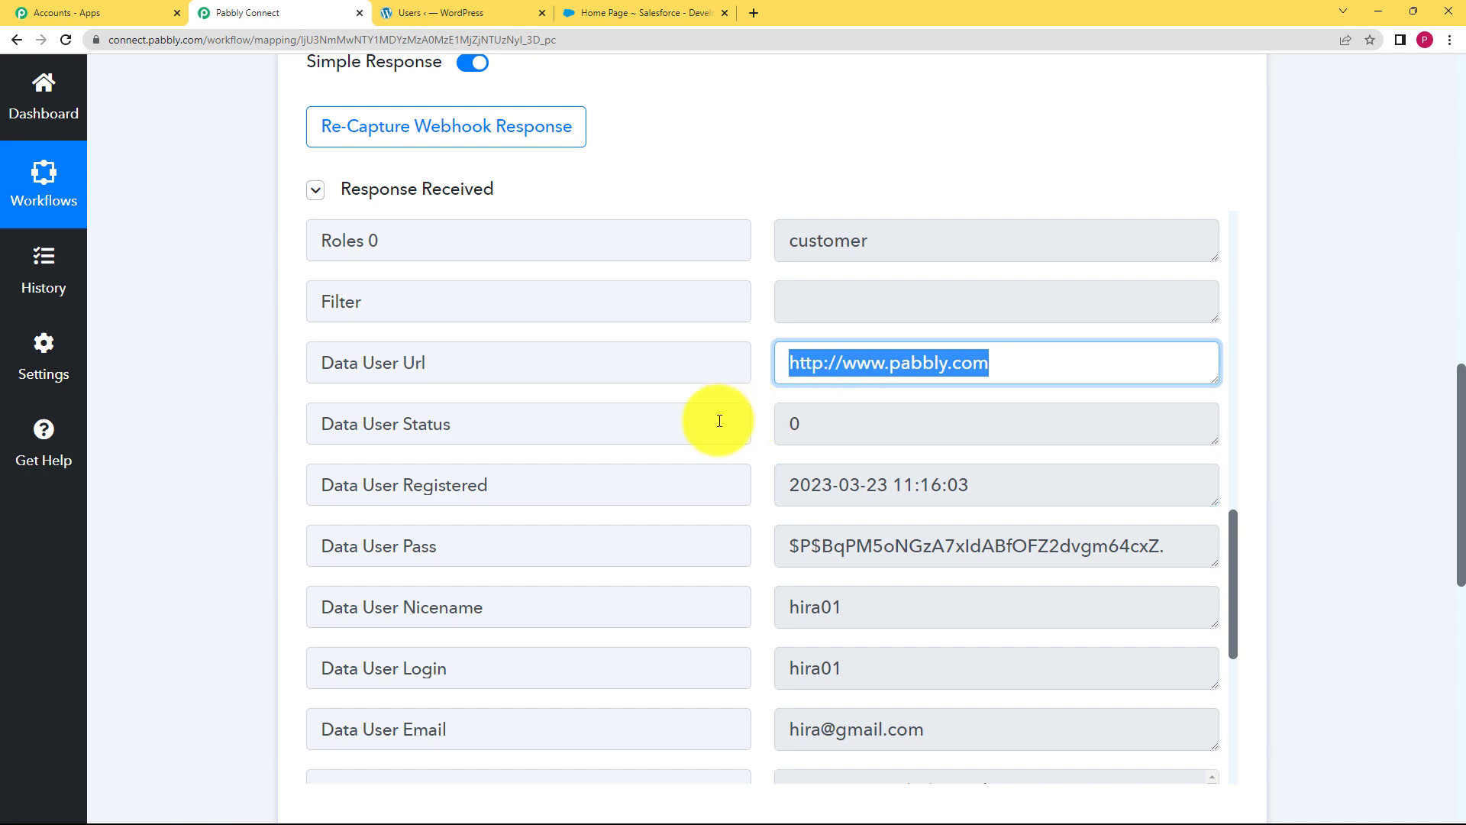
pyautogui.scroll(-4, 767, 506)
pyautogui.click(1003, 405)
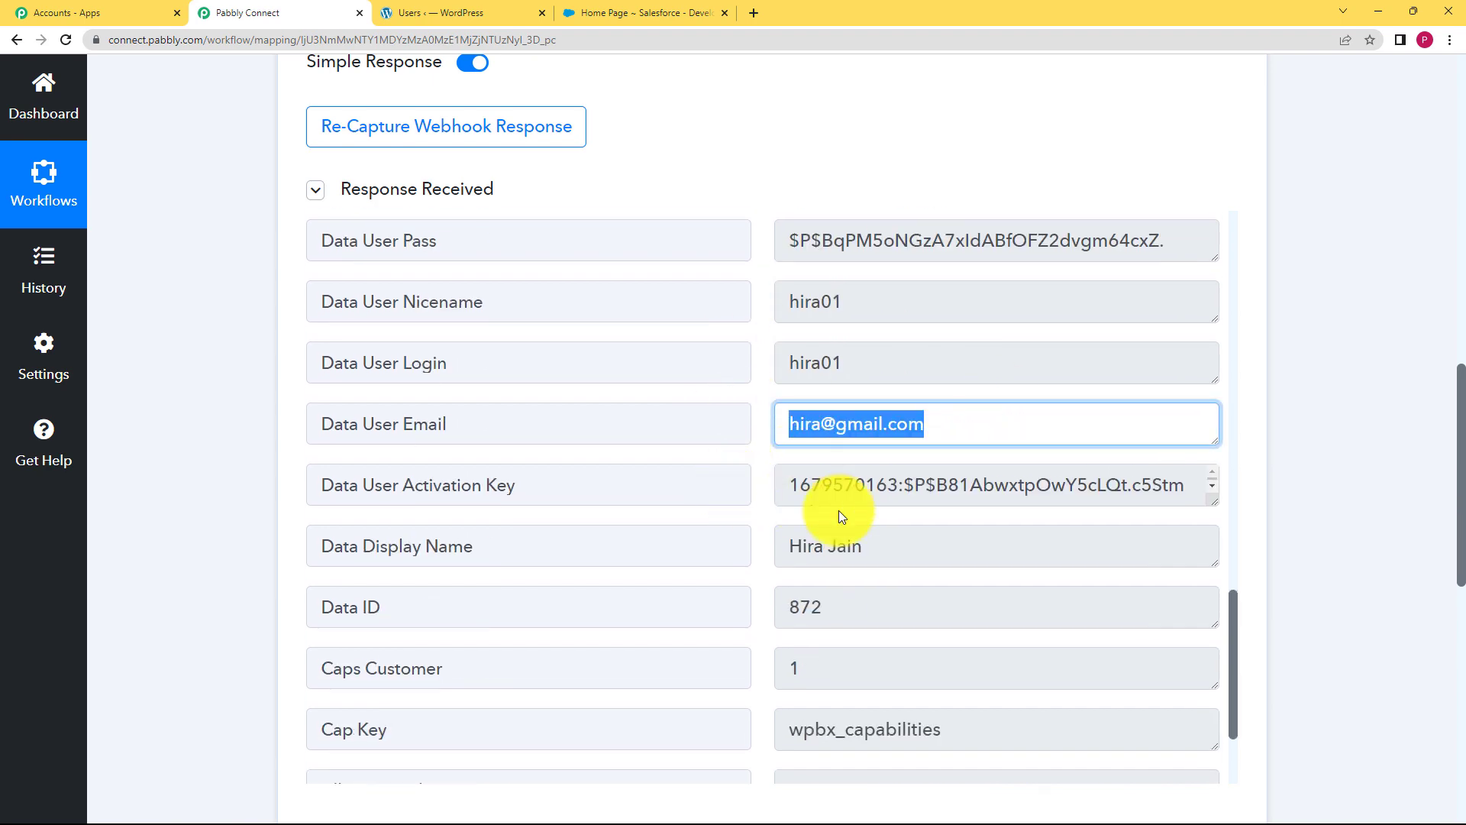
pyautogui.click(259, 446)
pyautogui.scroll(15, 245, 420)
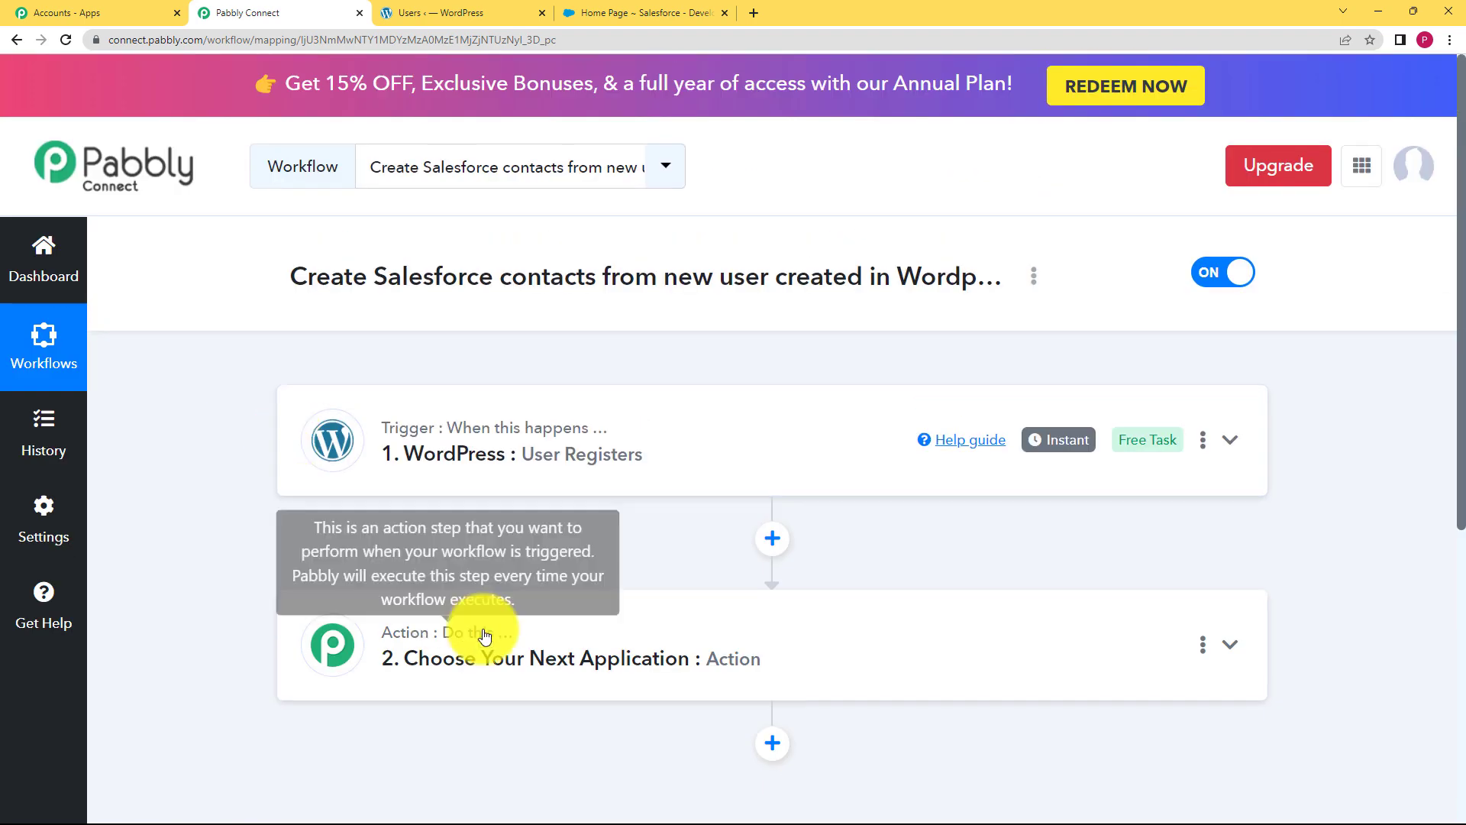
pyautogui.click(485, 636)
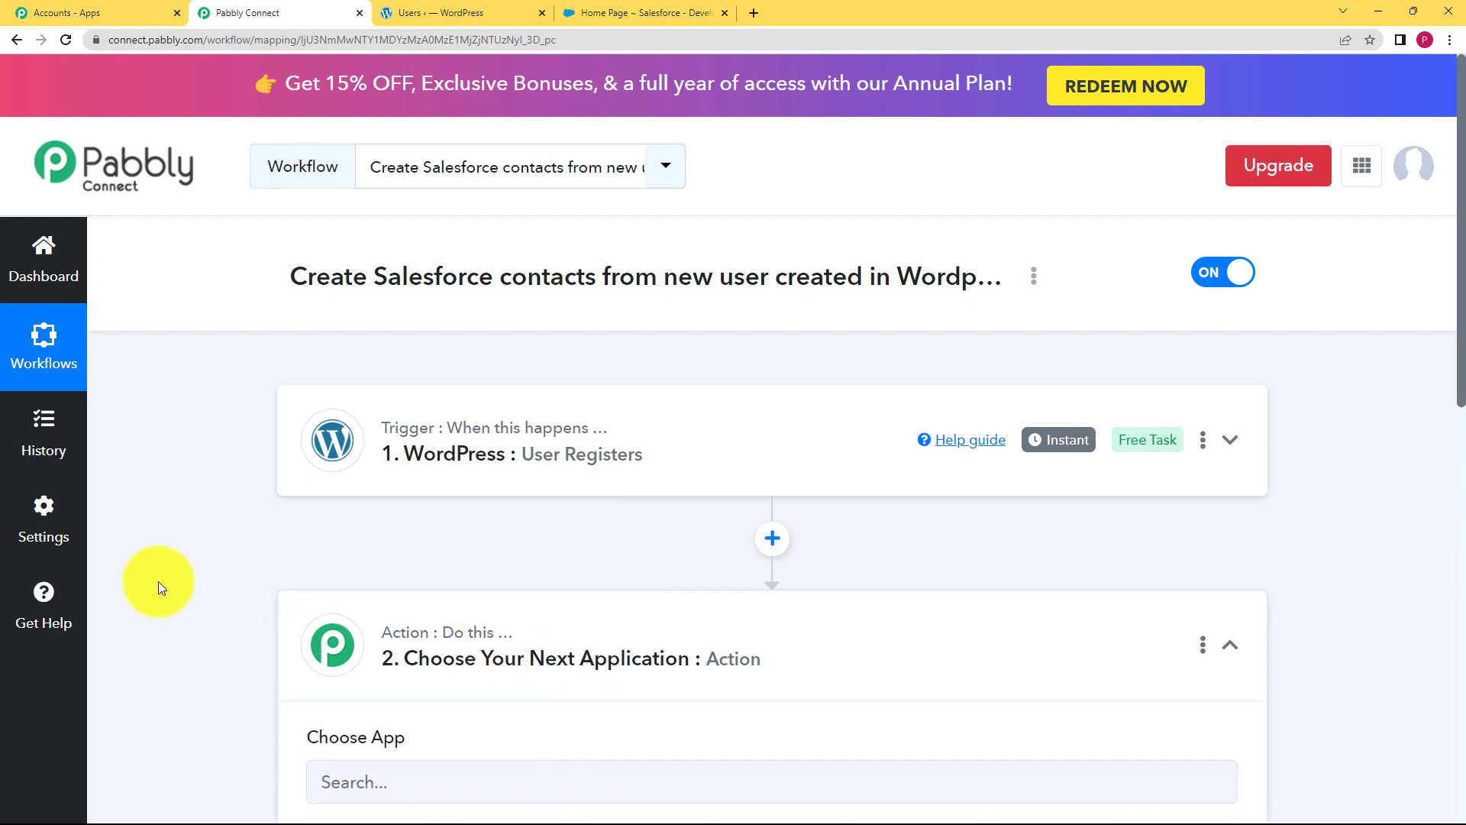
# Search 'sales' to pick Salesforce as the action app, with the Create Contact event
pyautogui.scroll(-3, 229, 590)
pyautogui.click(398, 563)
pyautogui.write('sales')
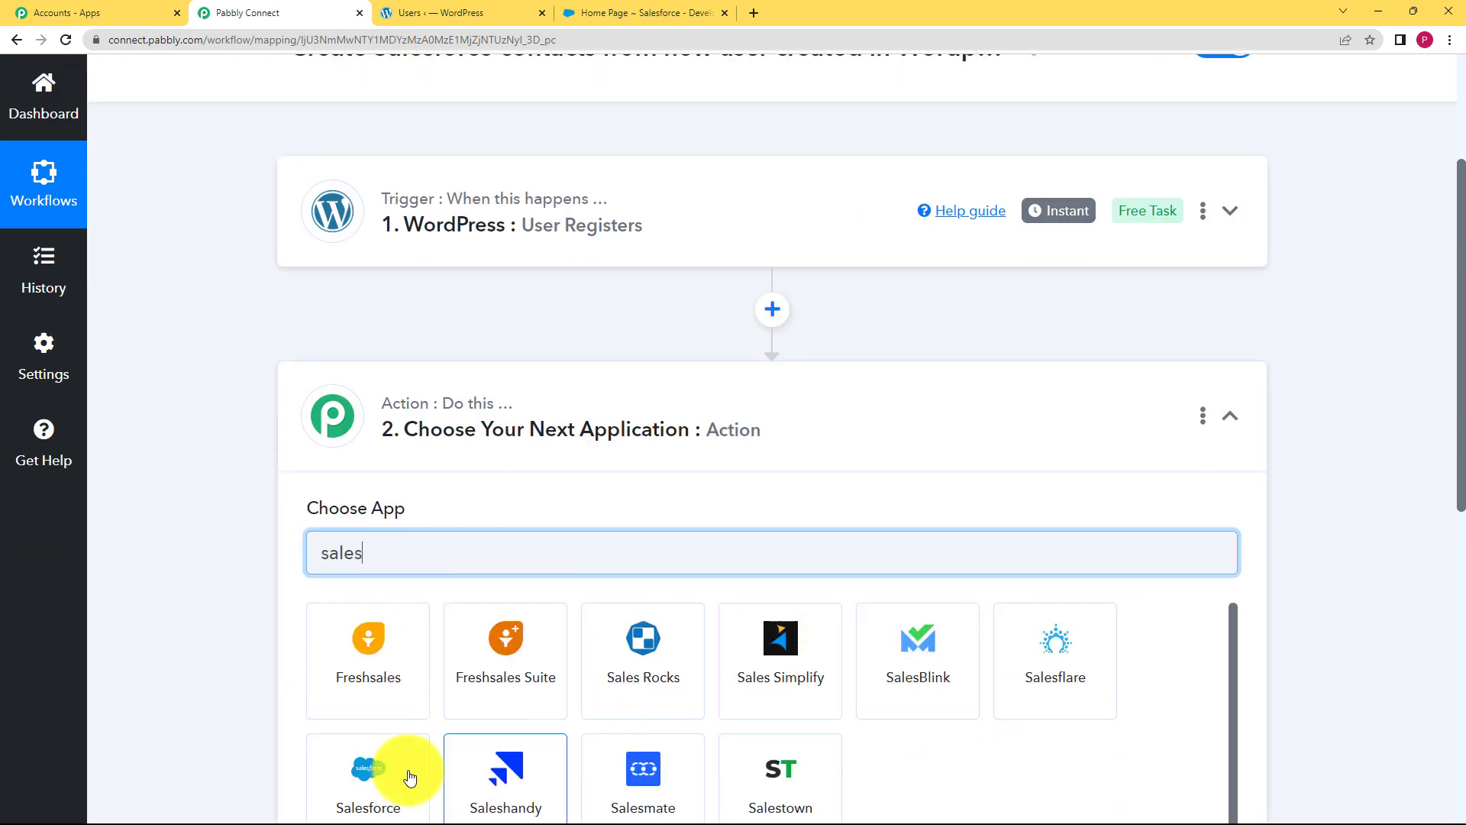
pyautogui.click(411, 777)
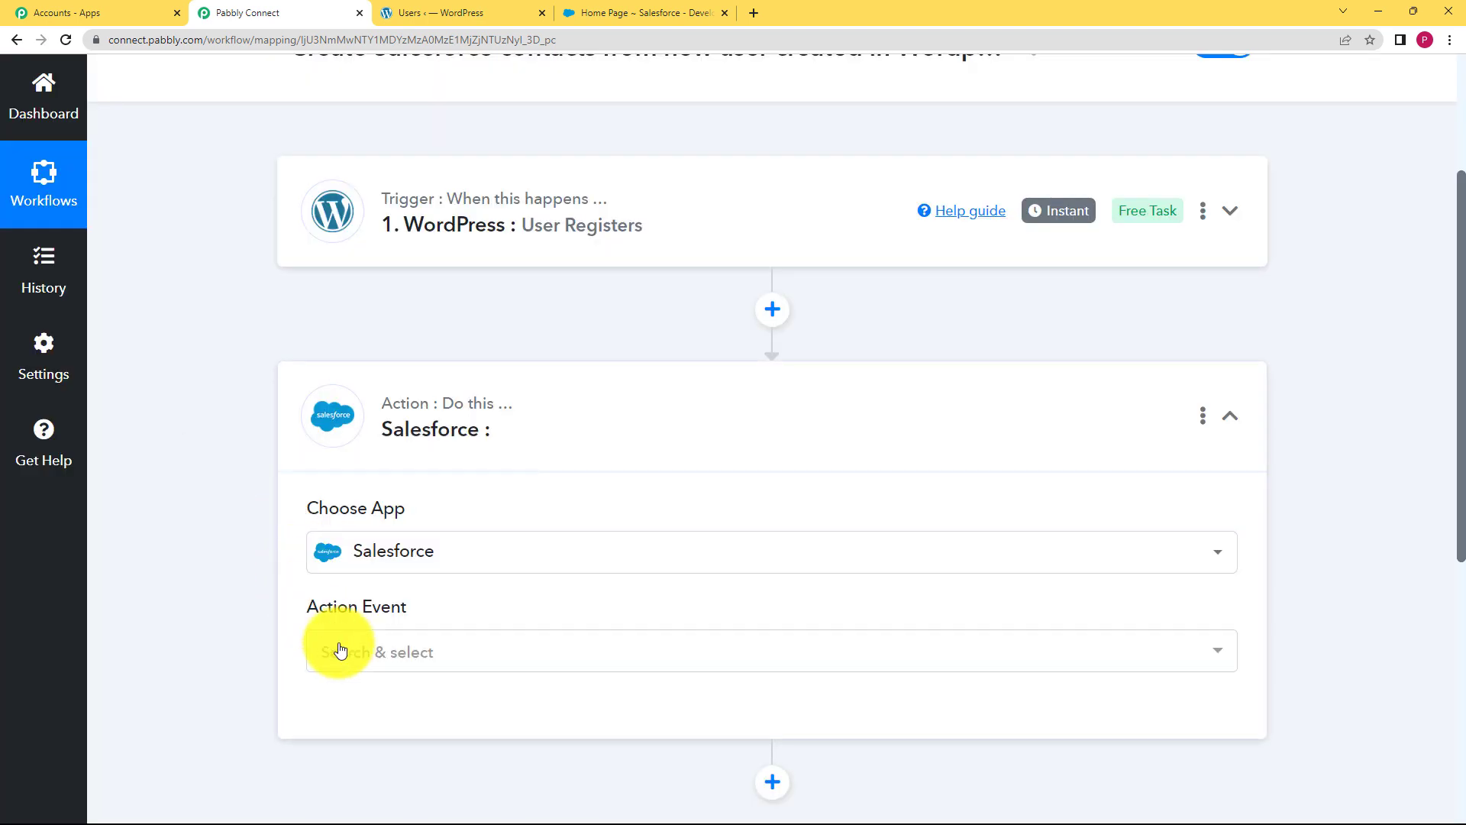
pyautogui.click(341, 650)
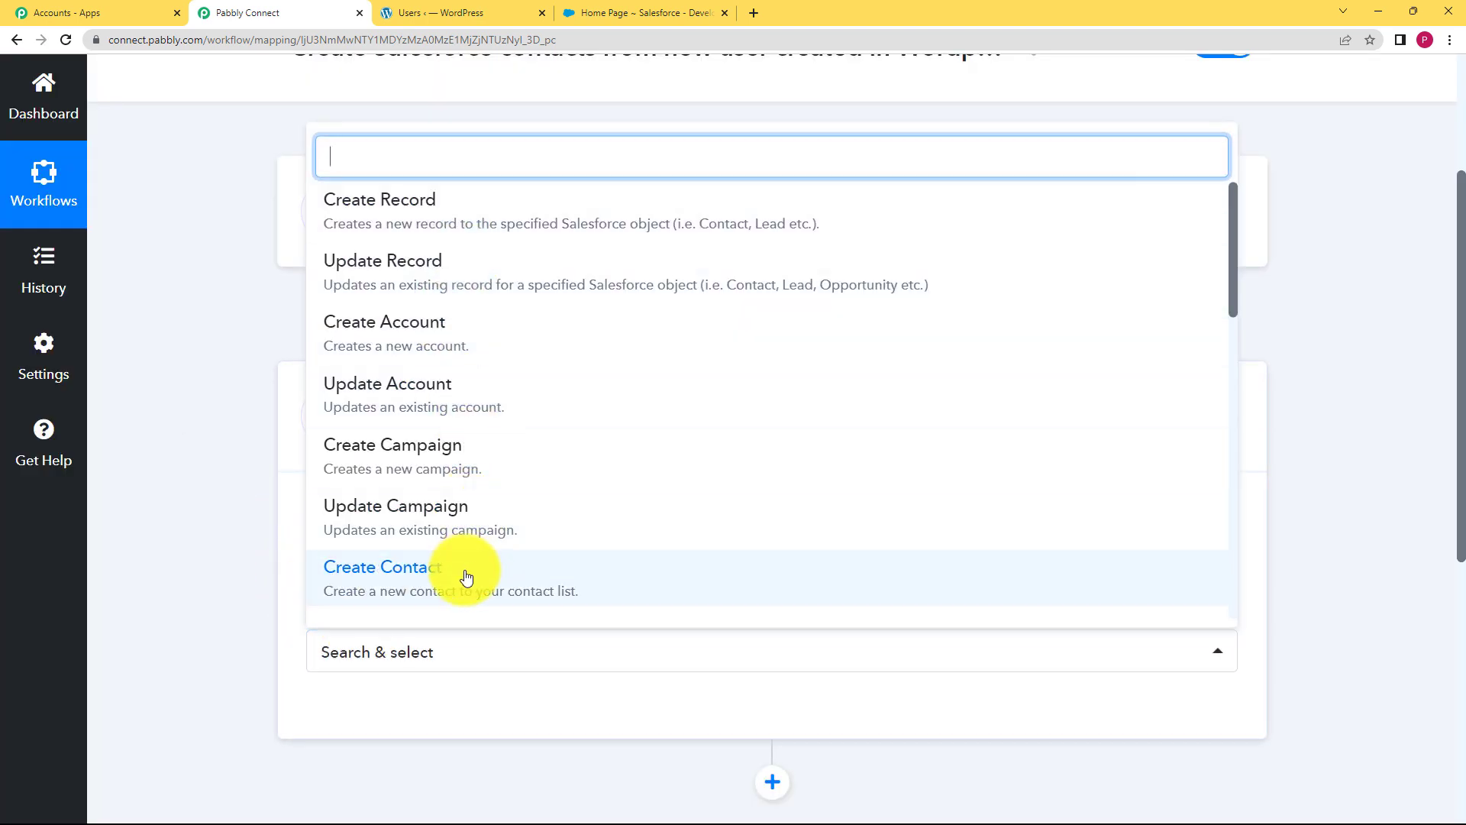
pyautogui.click(491, 587)
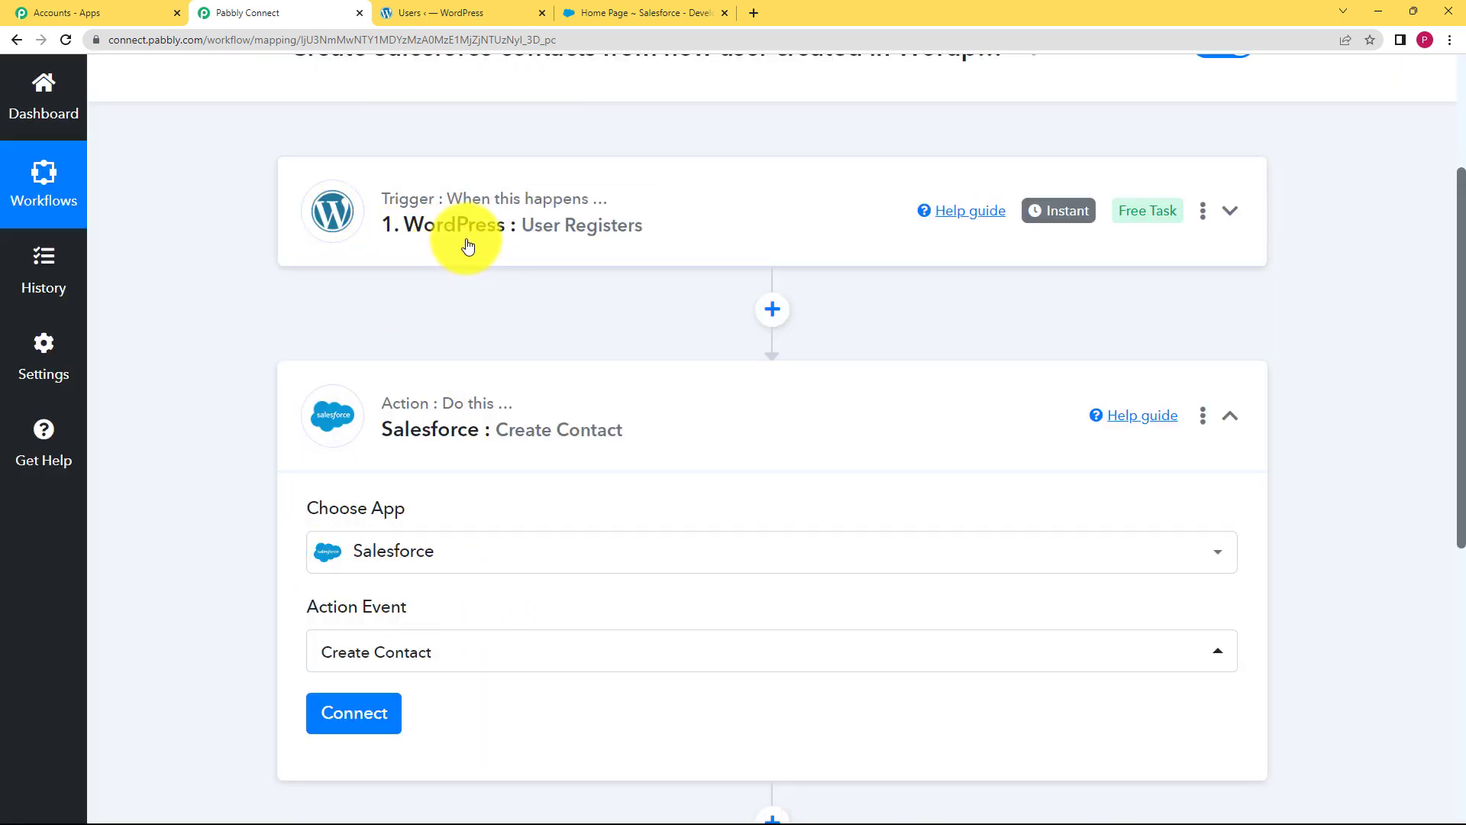
# Add a new Salesforce connection and allow Pabbly Connect access in the authorization popup
pyautogui.click(358, 712)
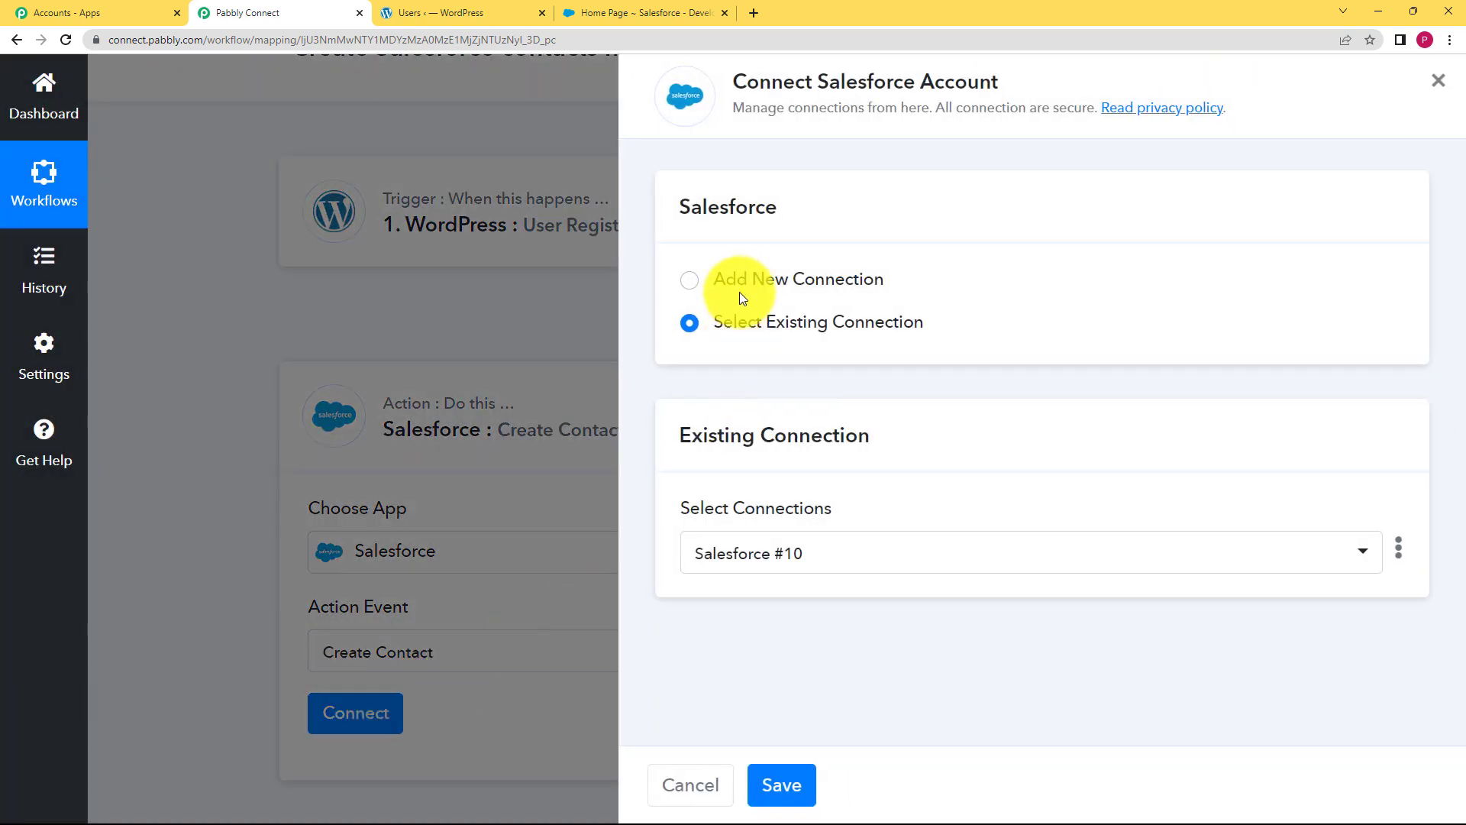
pyautogui.click(743, 279)
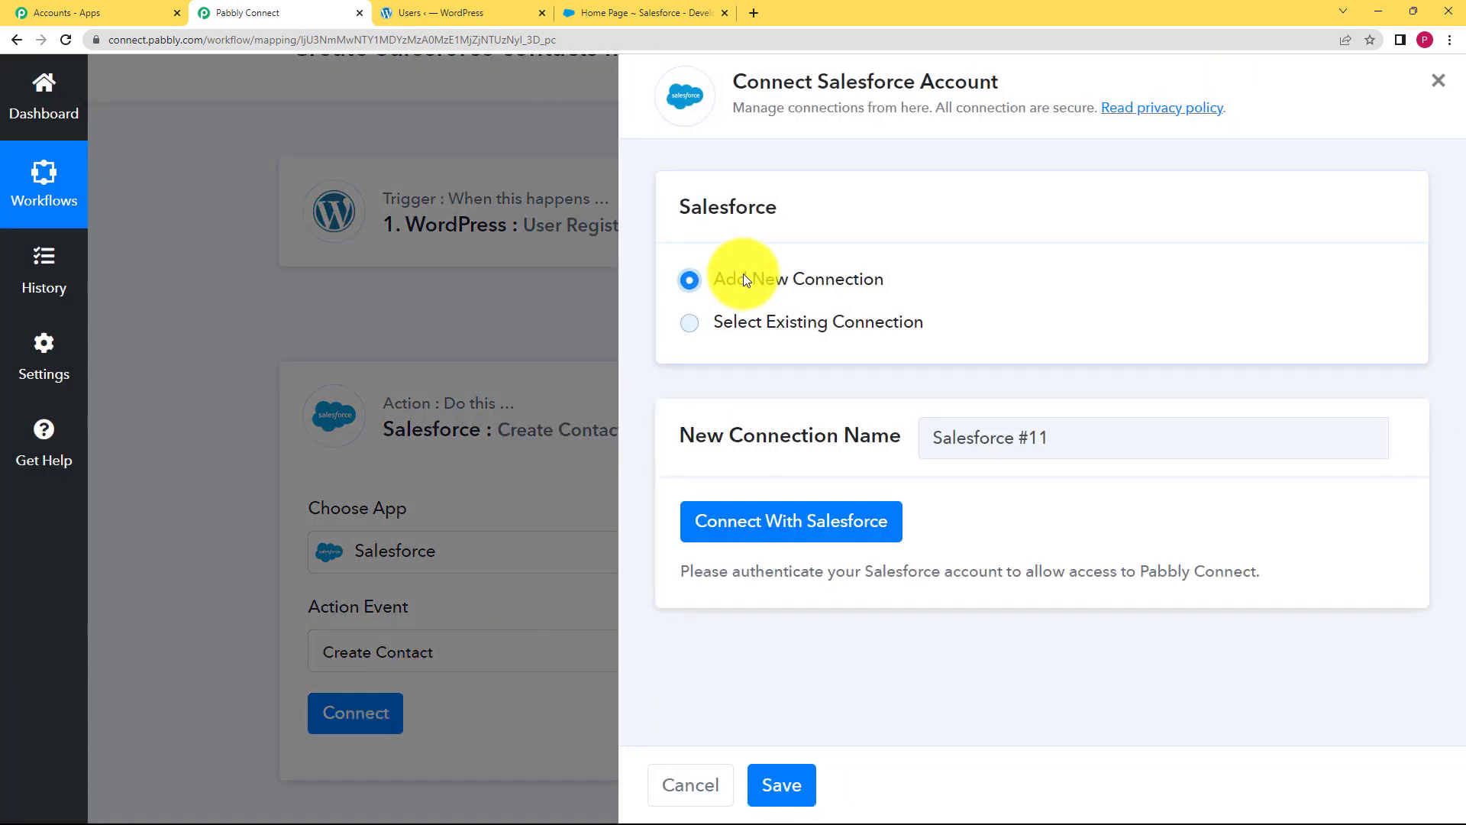
pyautogui.click(802, 547)
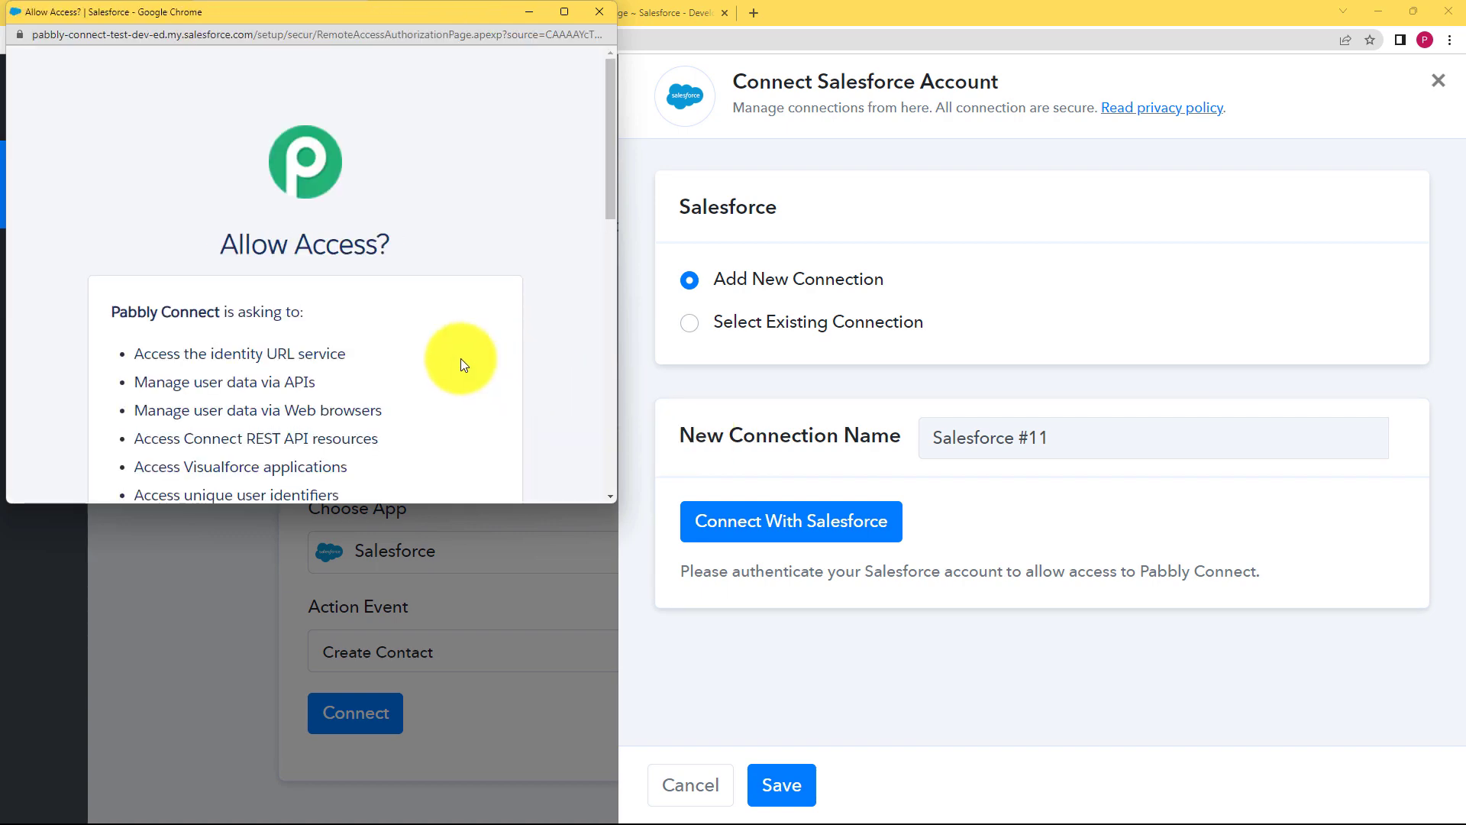
pyautogui.scroll(-10, 459, 370)
pyautogui.scroll(-1, 459, 369)
pyautogui.click(447, 367)
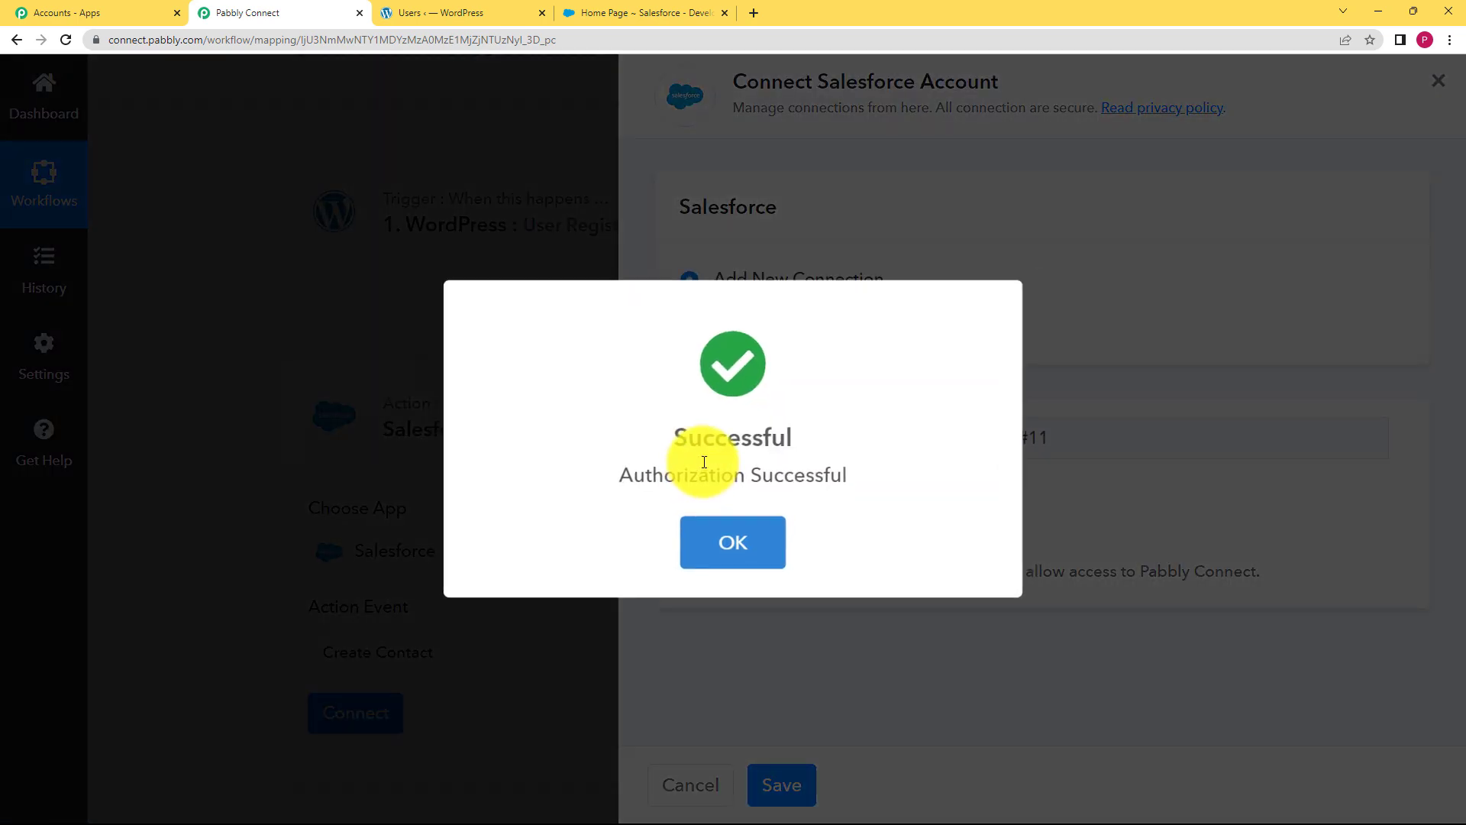
pyautogui.click(740, 545)
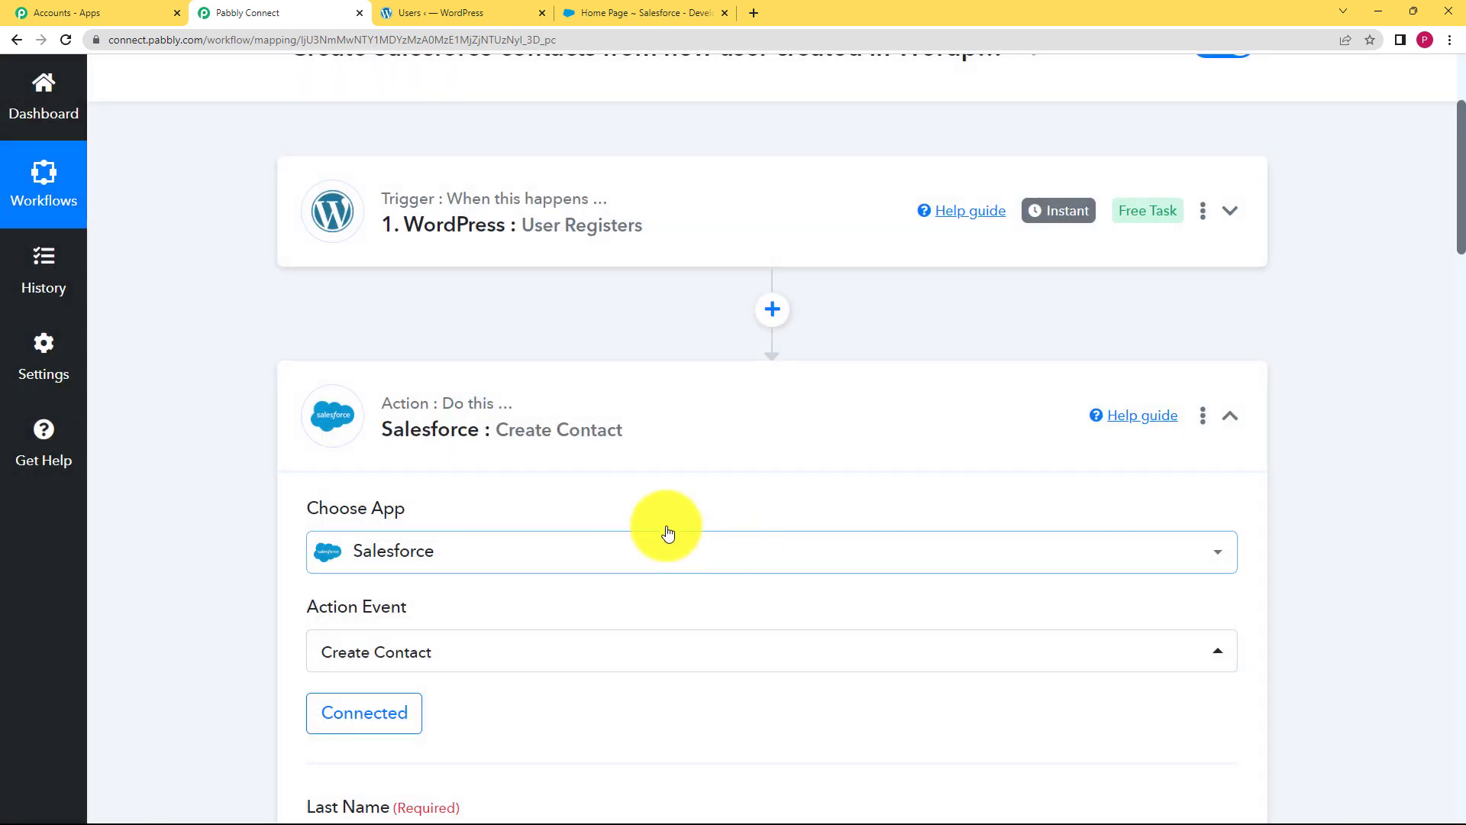
pyautogui.scroll(-4, 258, 511)
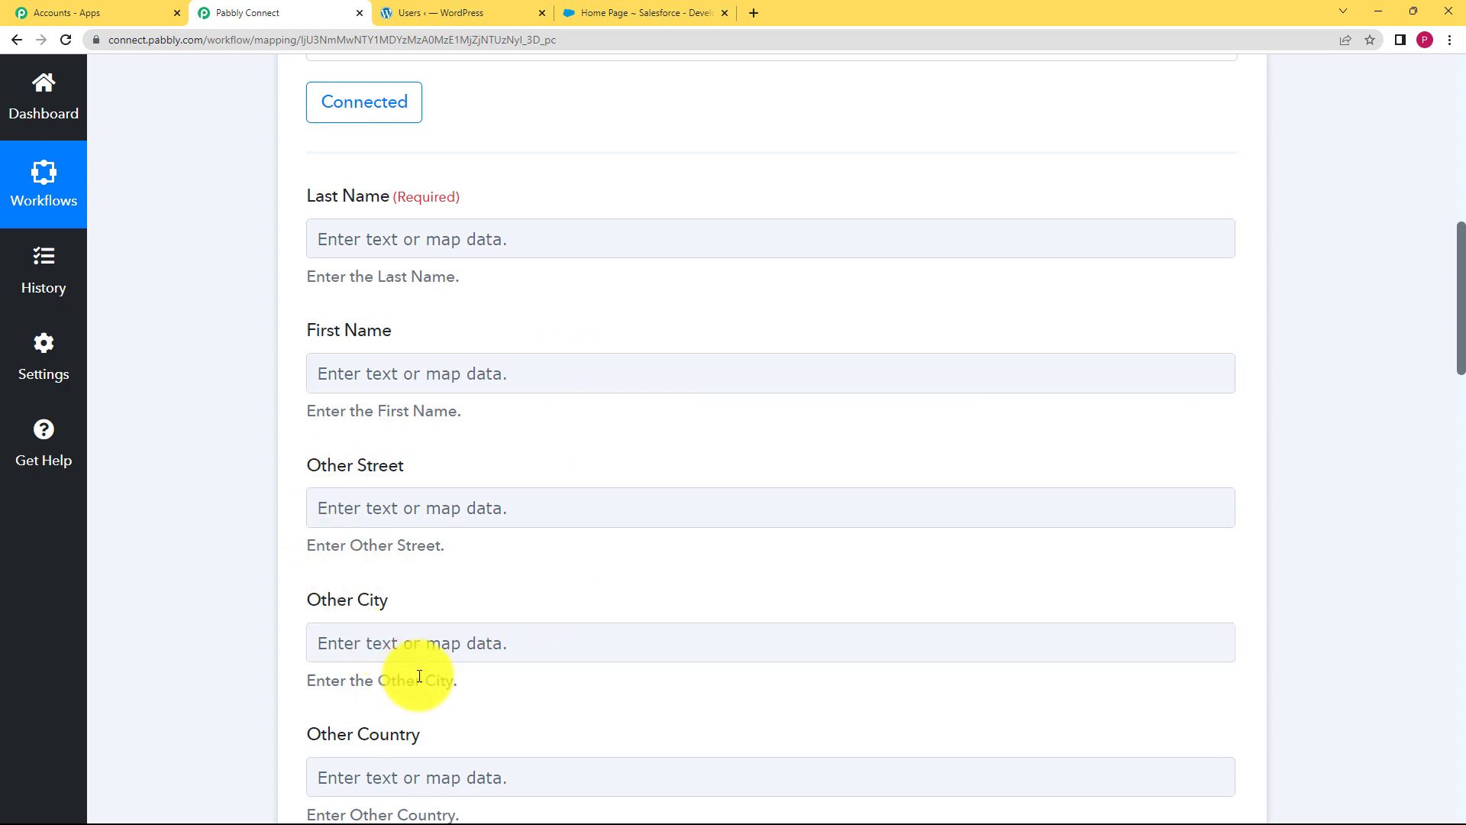
pyautogui.scroll(-5, 246, 618)
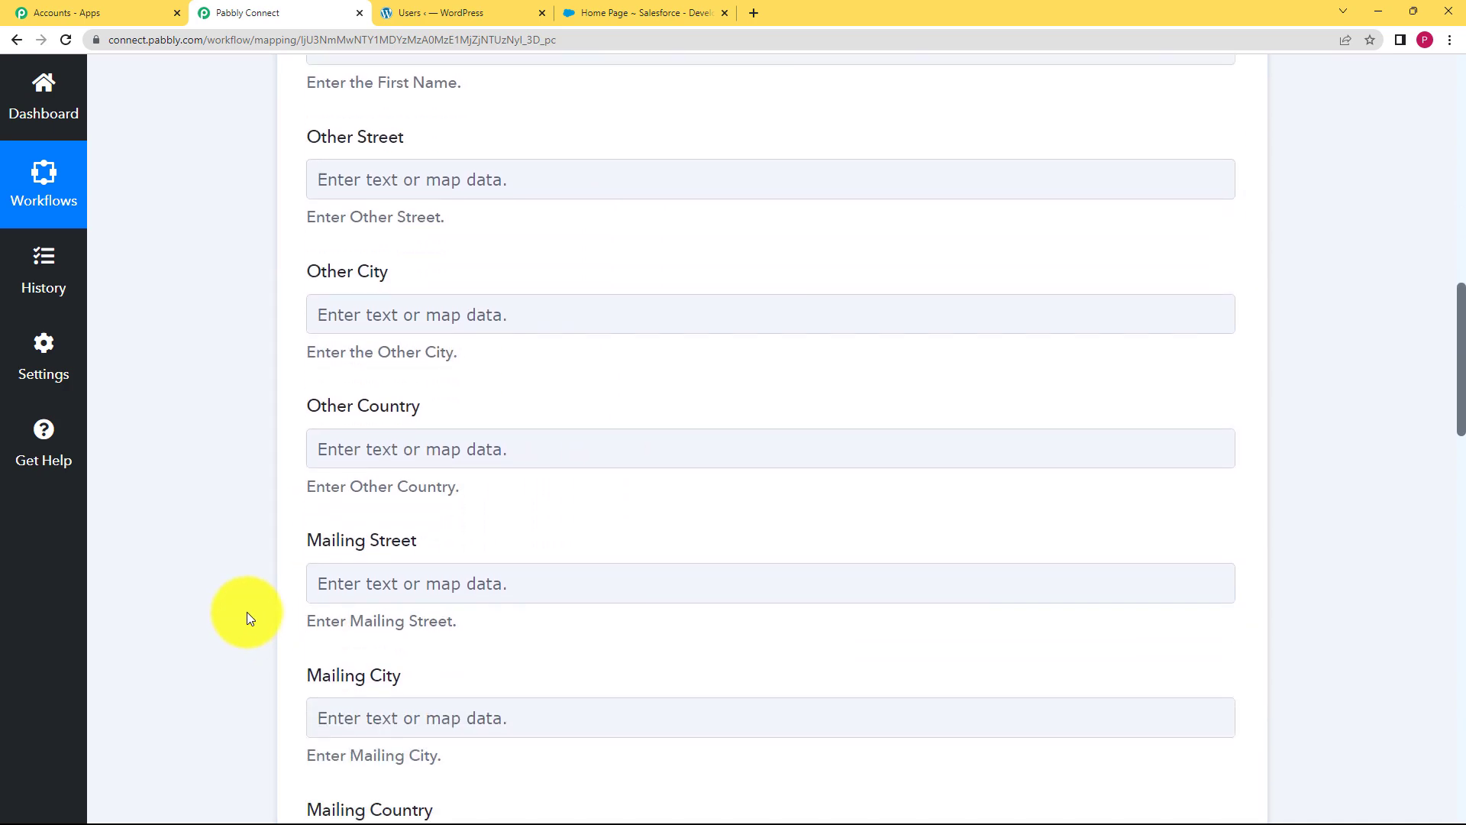
pyautogui.scroll(7, 183, 643)
pyautogui.scroll(9, 183, 643)
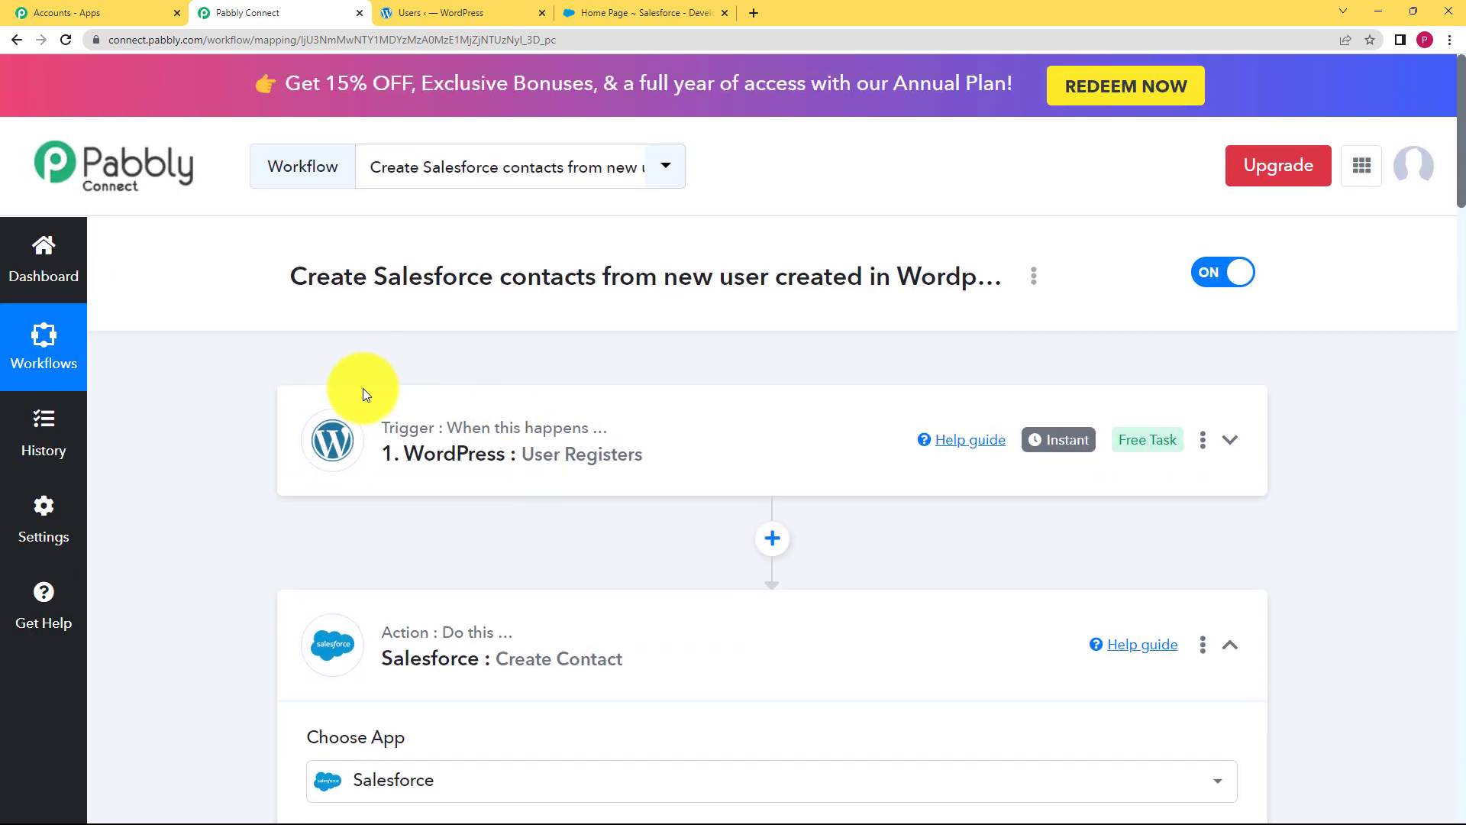
pyautogui.scroll(-6, 252, 565)
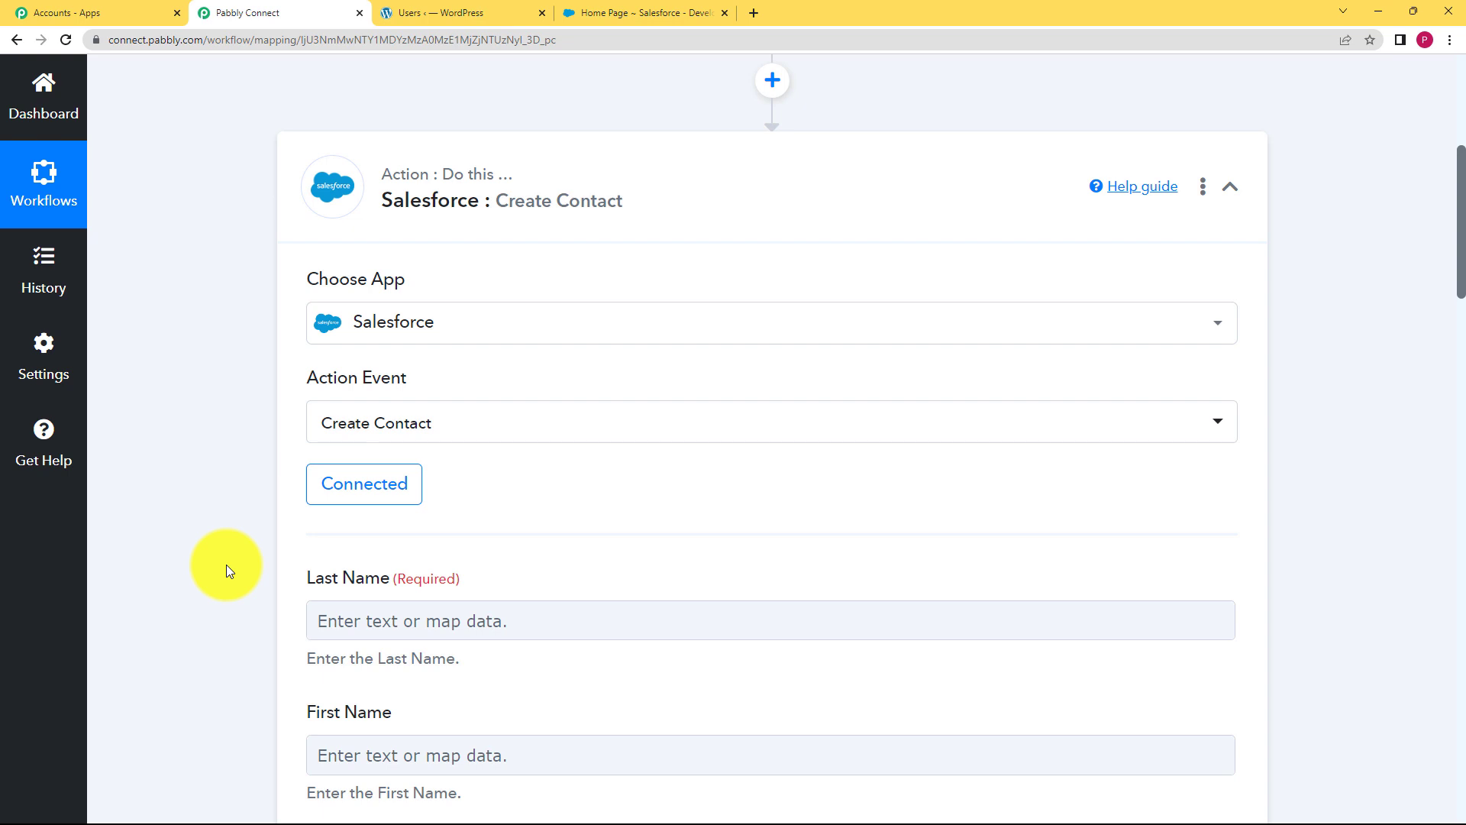
pyautogui.scroll(3, 226, 566)
pyautogui.scroll(-2, 328, 449)
pyautogui.scroll(-1, 320, 454)
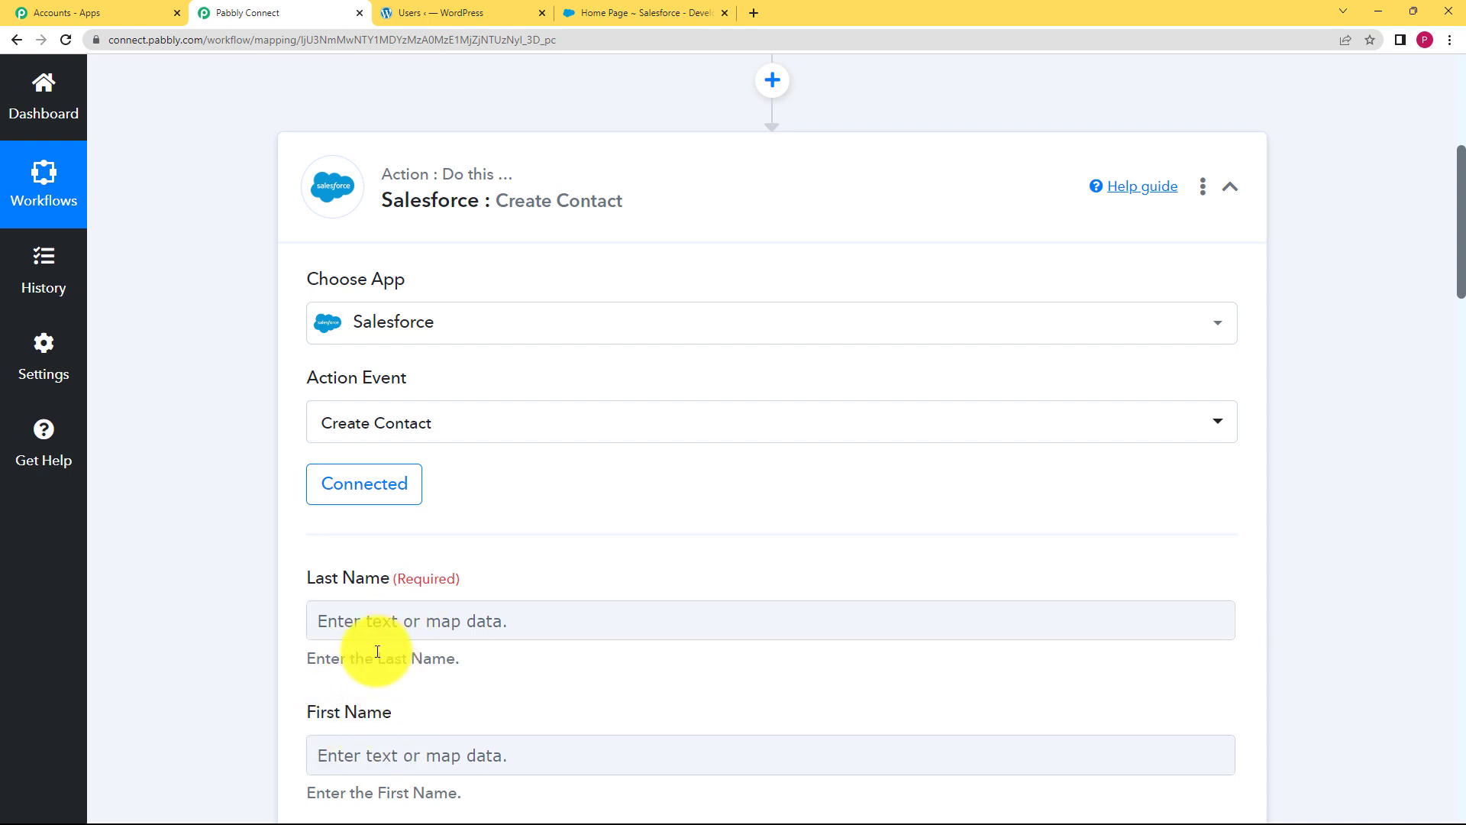
pyautogui.click(387, 625)
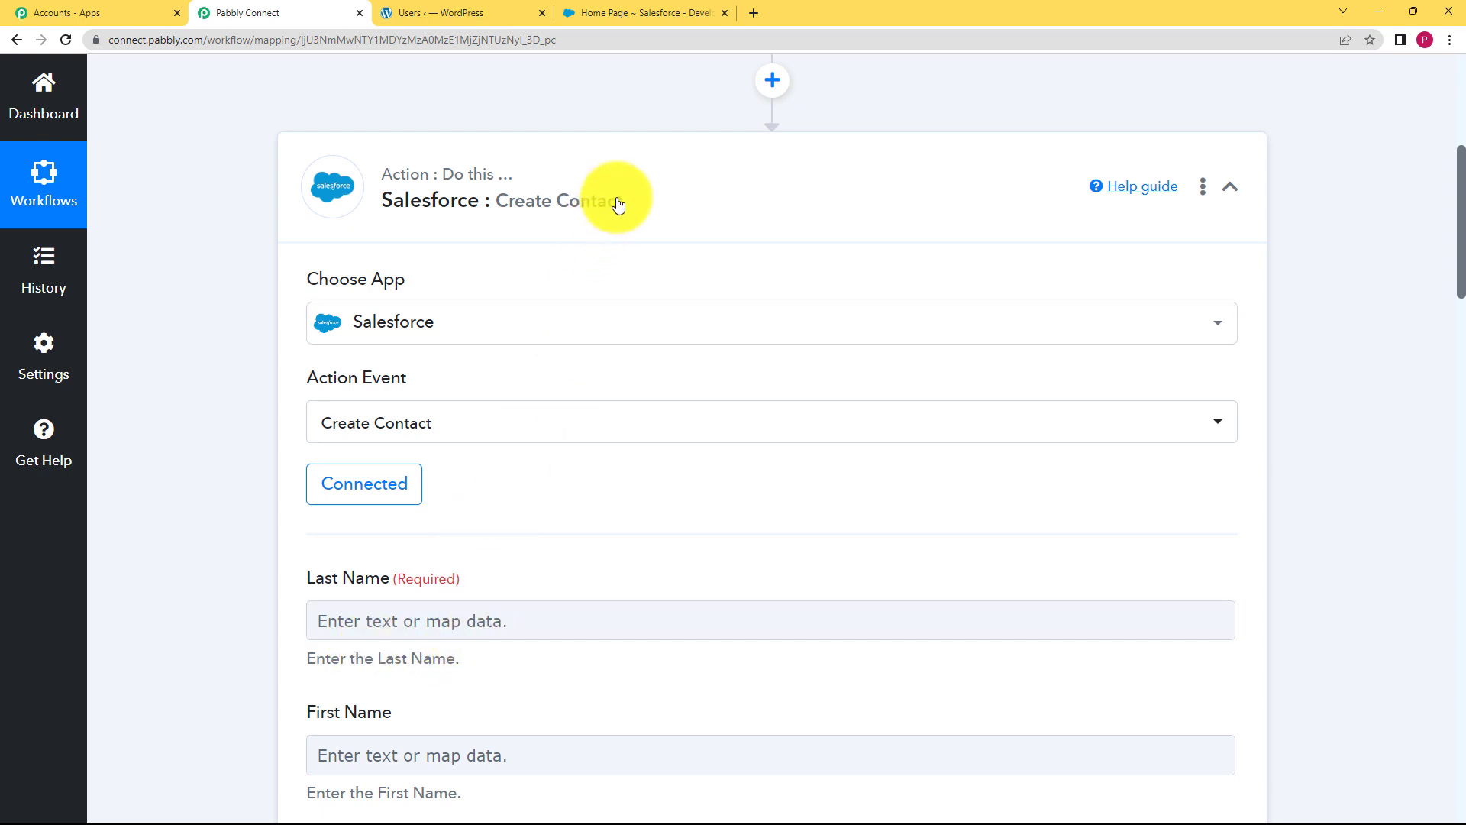
pyautogui.scroll(2, 616, 203)
# Inspect the captured nicename value, then scroll down to the Salesforce Last Name and First Name fields
pyautogui.click(725, 168)
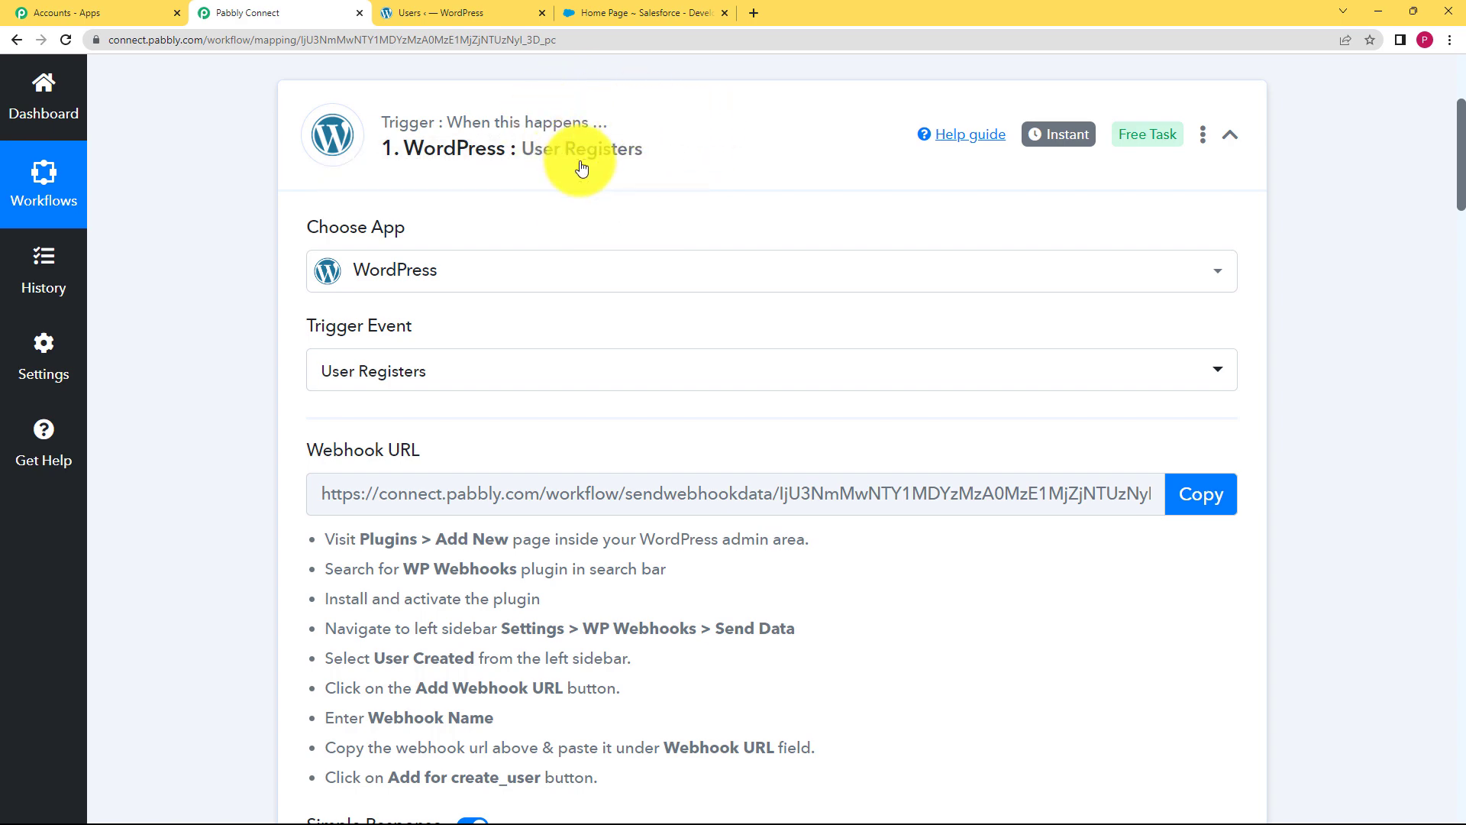
pyautogui.scroll(-8, 189, 475)
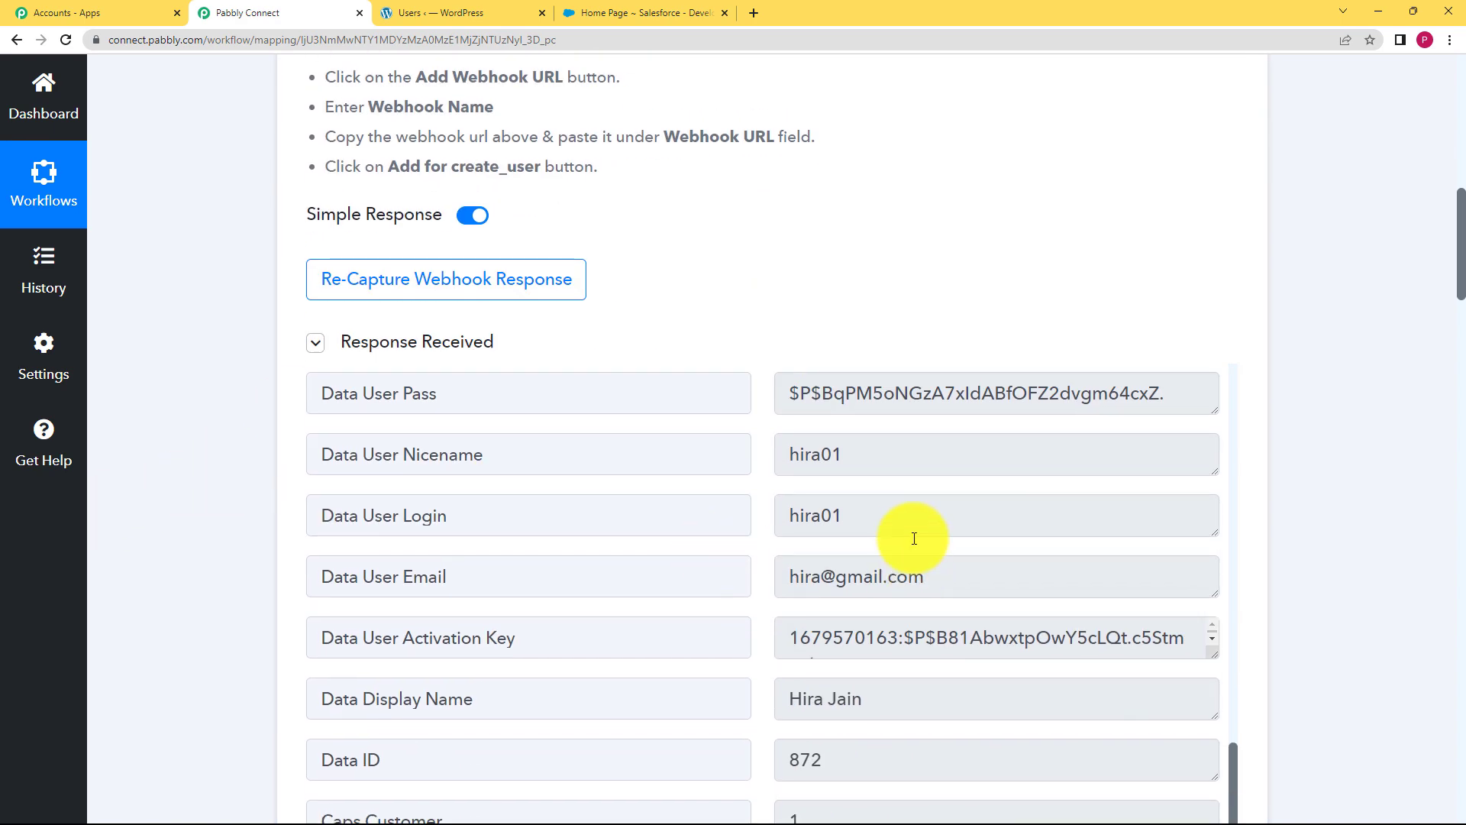
pyautogui.doubleClick(812, 456)
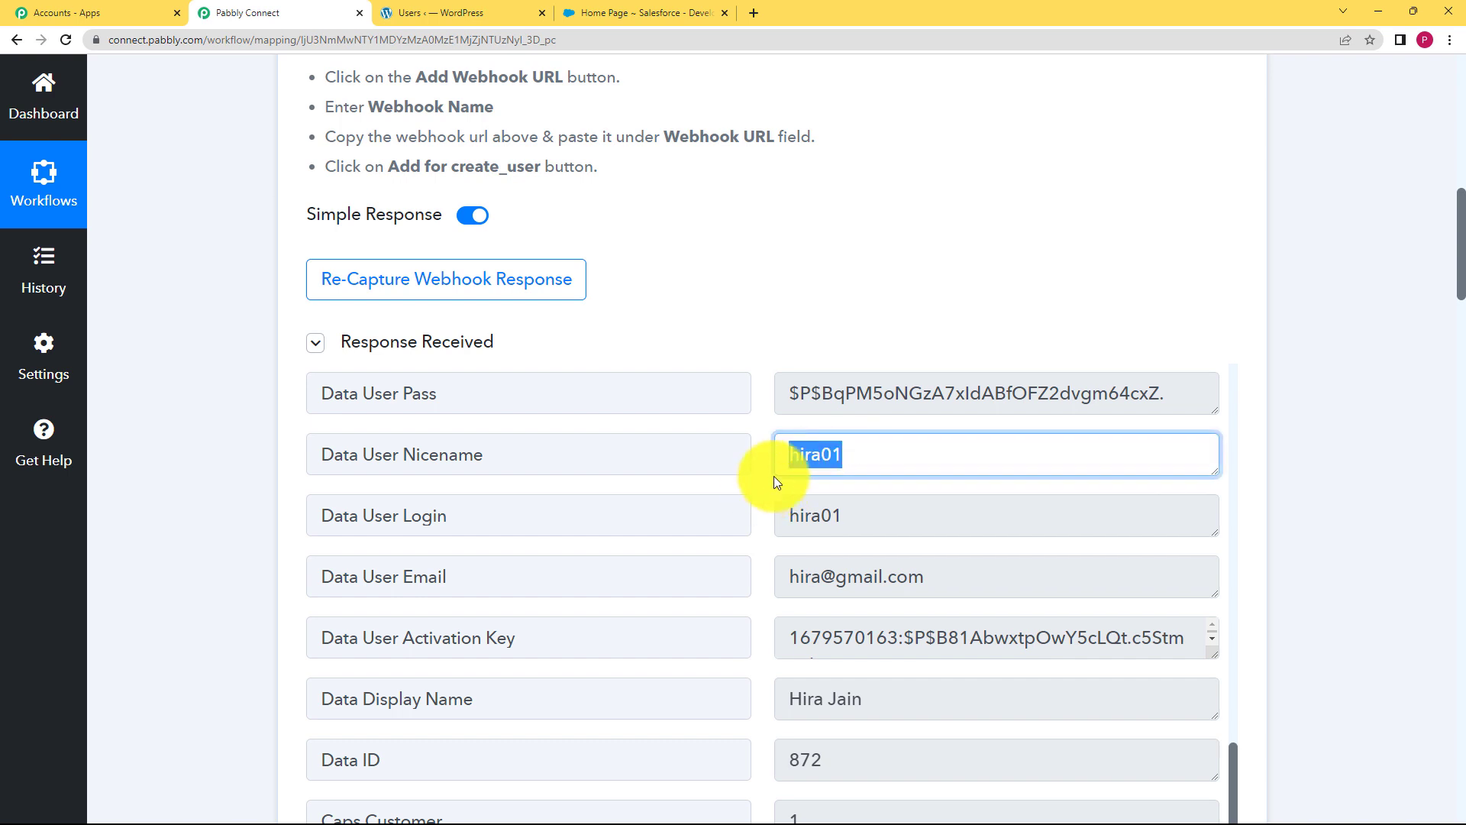
pyautogui.click(770, 493)
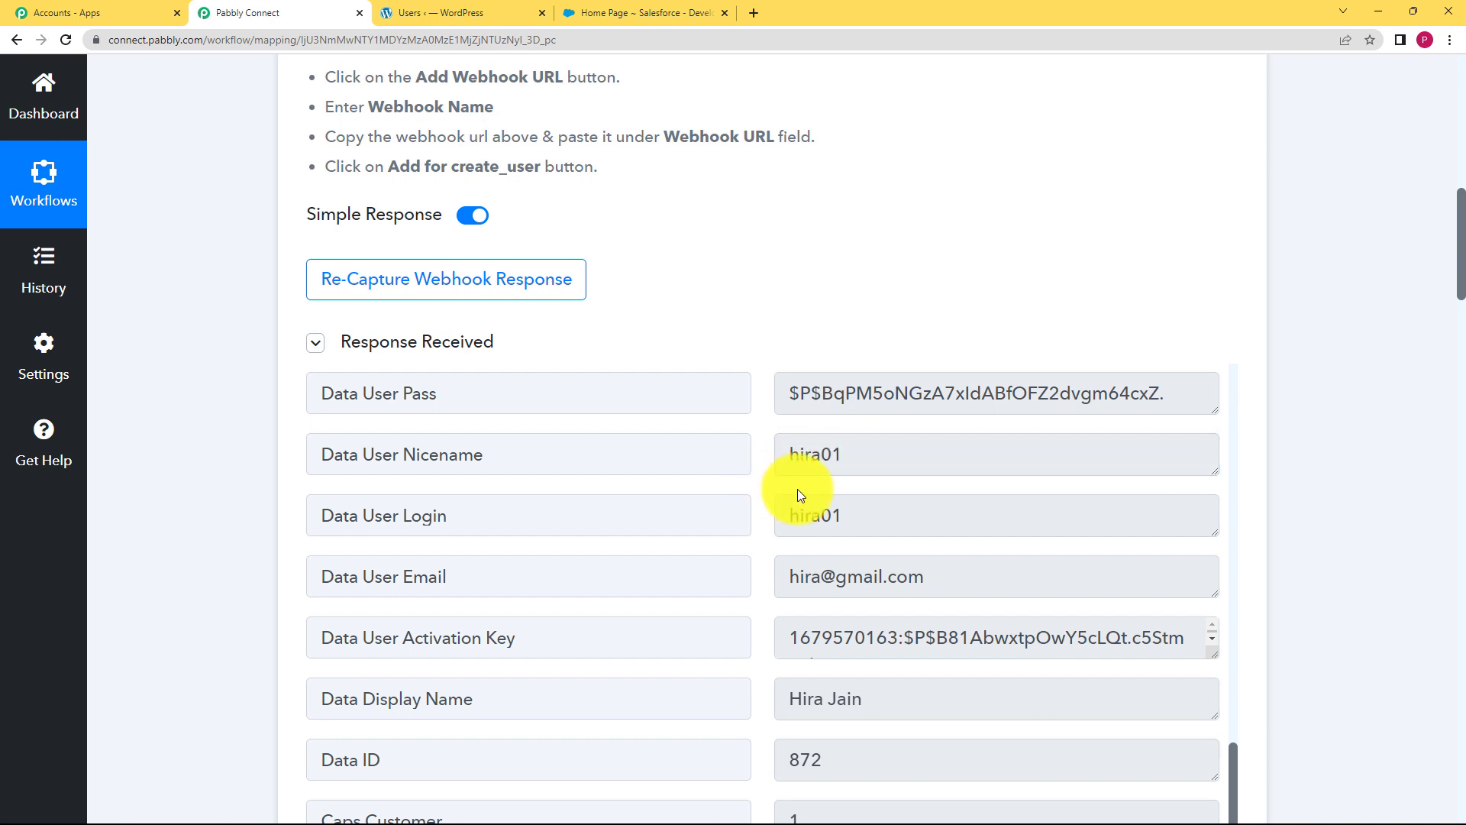
pyautogui.doubleClick(852, 465)
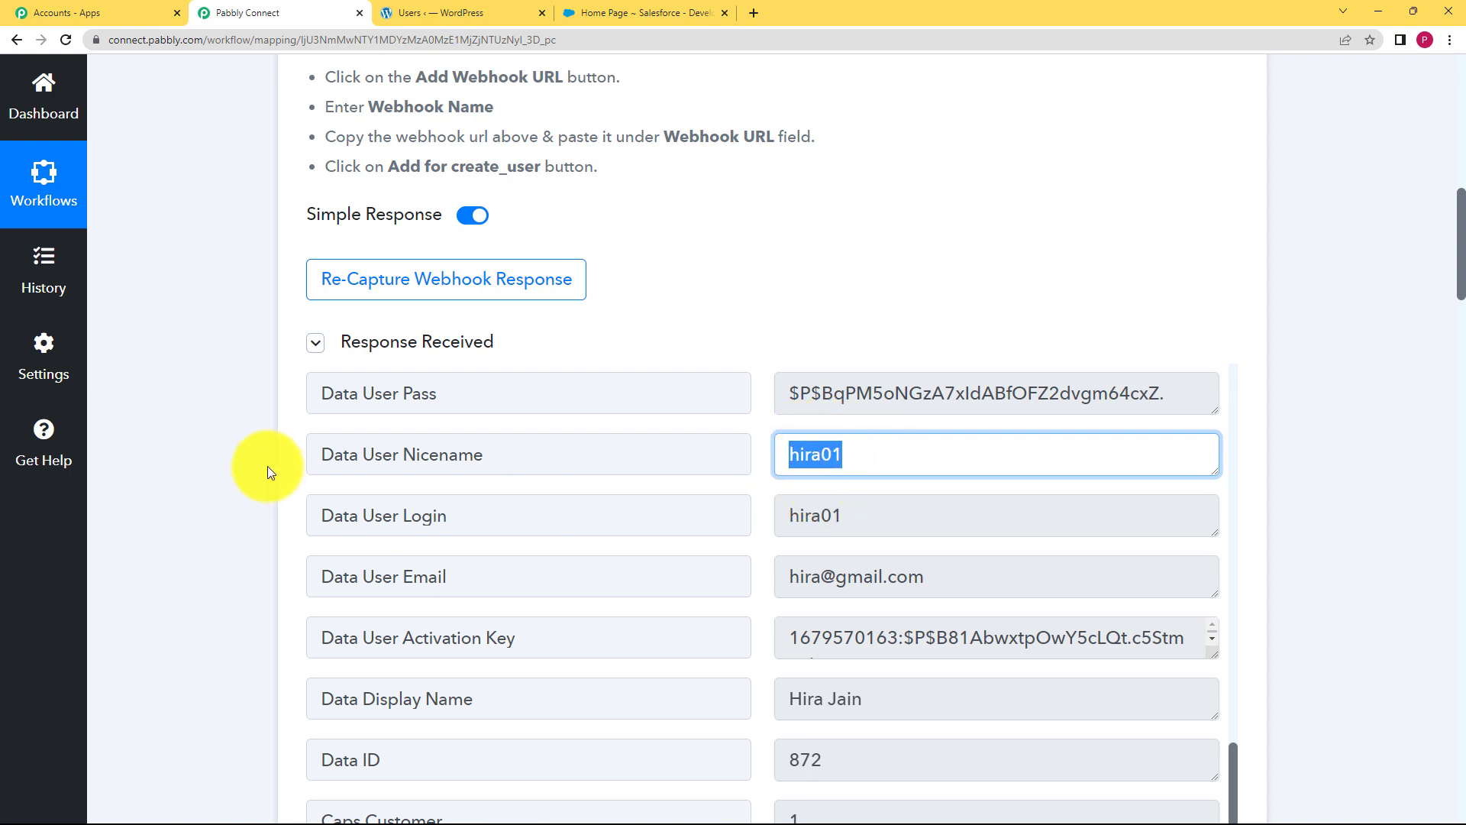
pyautogui.click(133, 433)
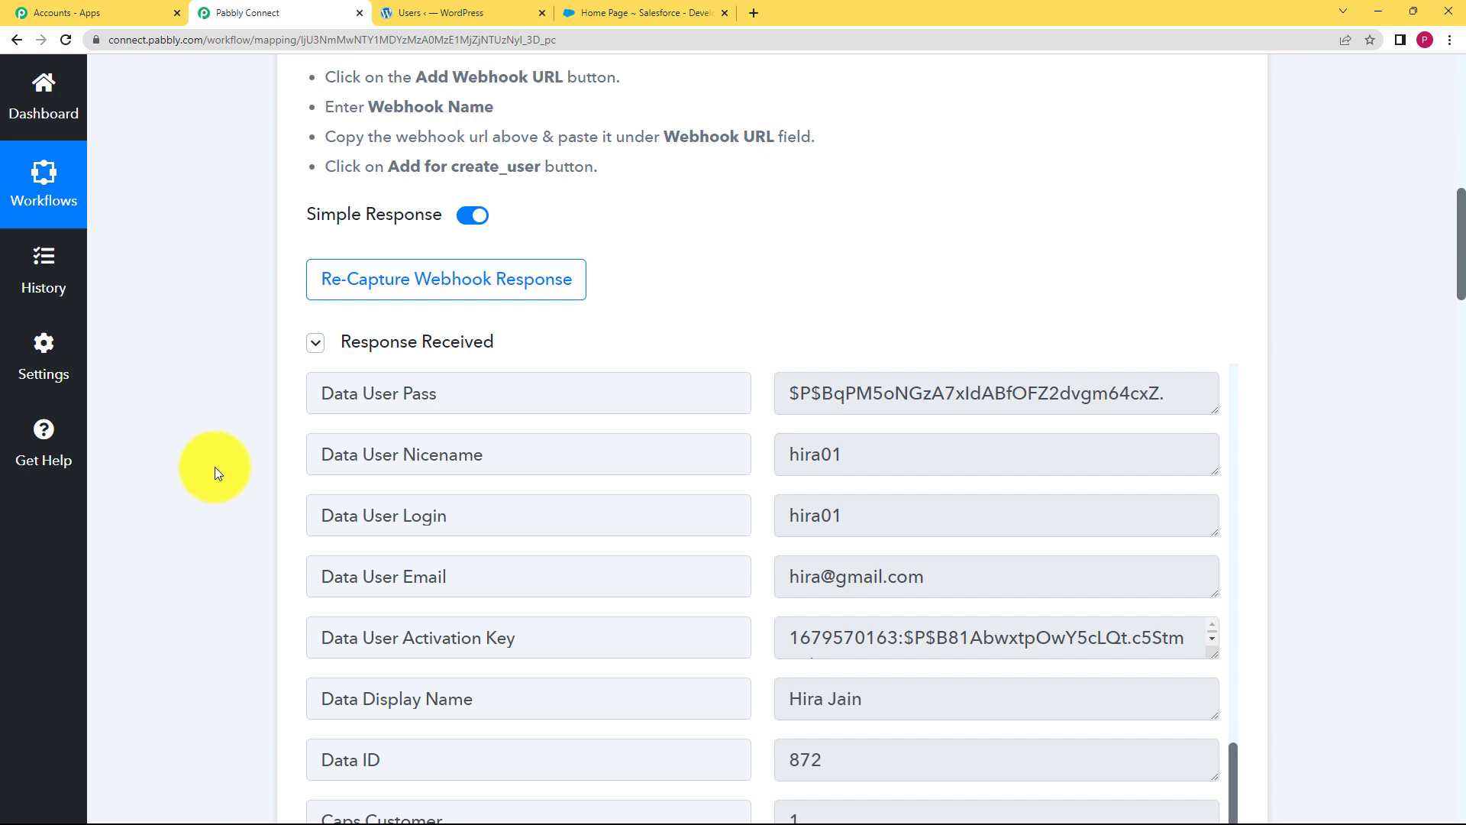
pyautogui.scroll(-10, 217, 469)
pyautogui.scroll(-6, 218, 469)
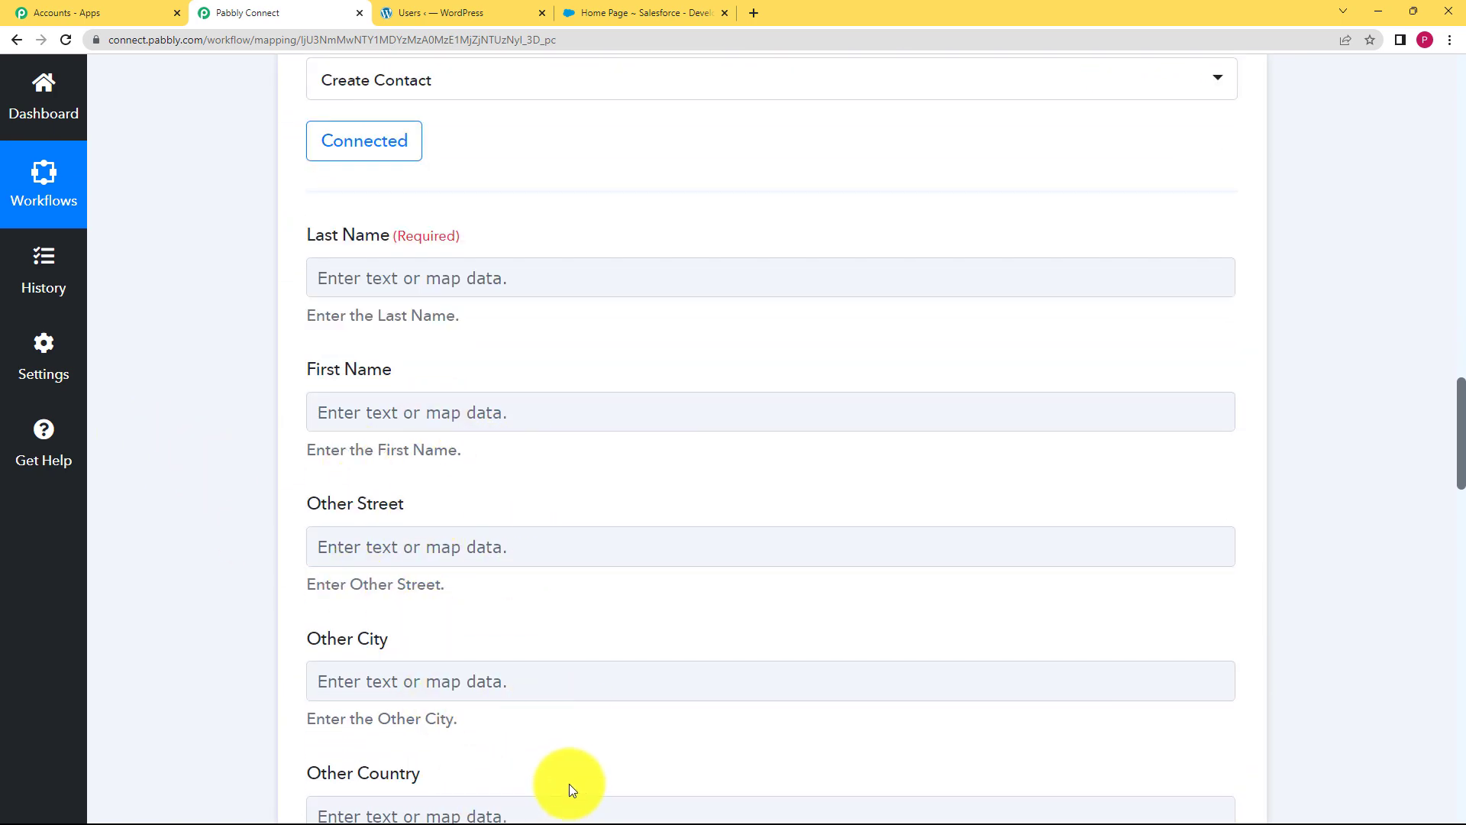
# Map the WordPress user's last name into the Salesforce Last Name field
pyautogui.click(501, 428)
pyautogui.click(488, 284)
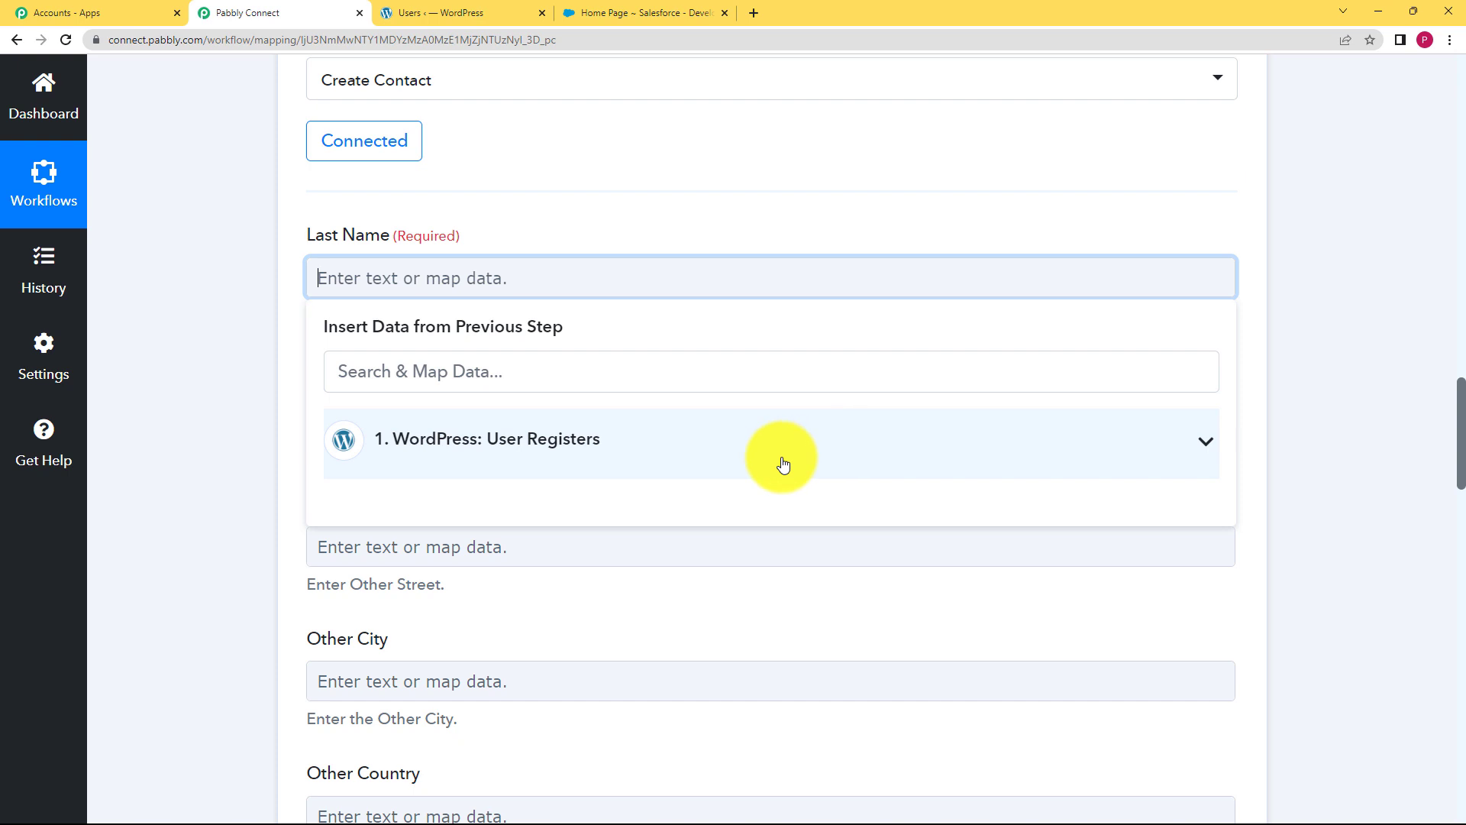
pyautogui.click(602, 458)
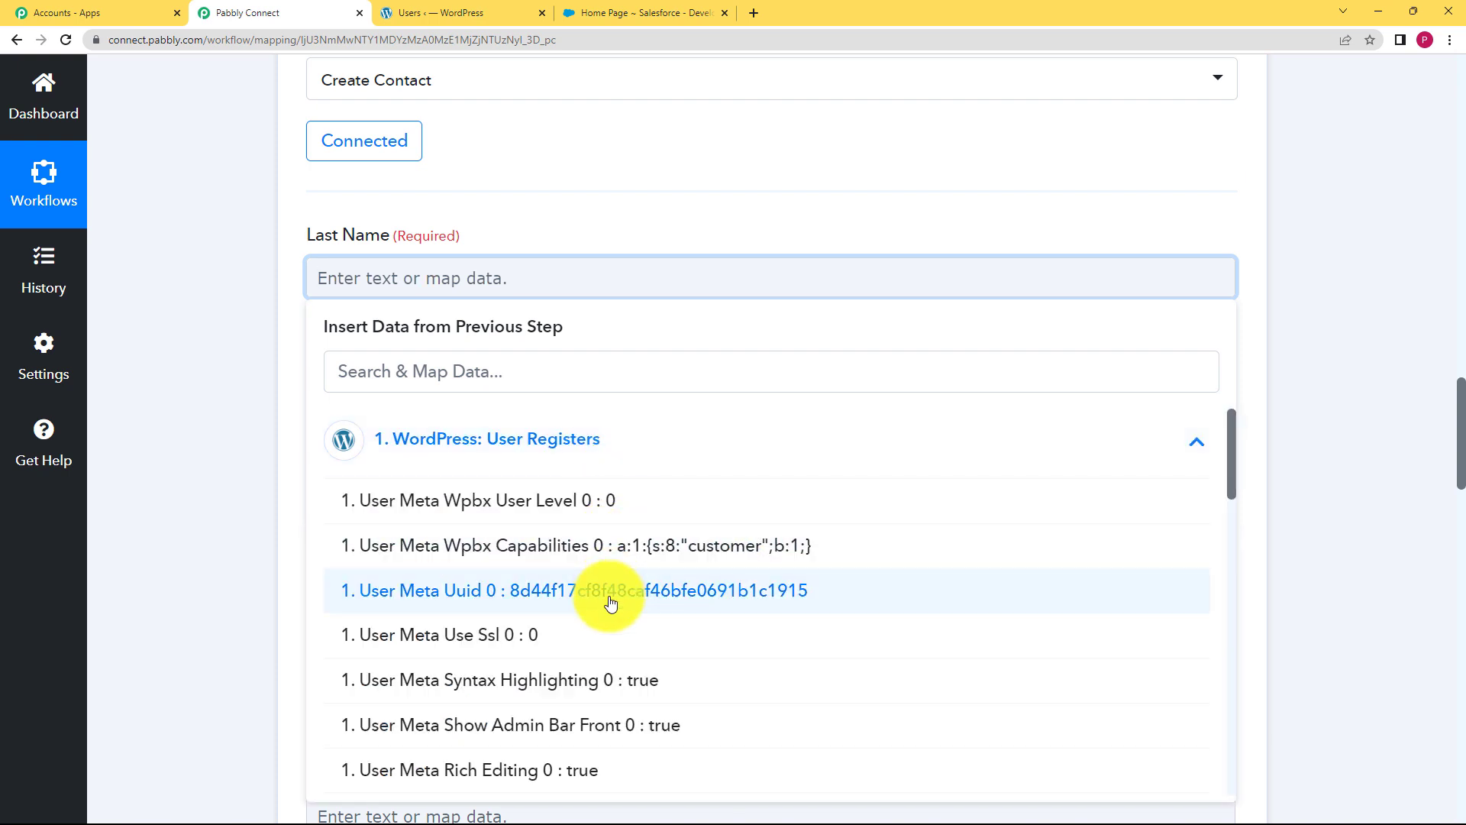
pyautogui.press('Escape')
pyautogui.click(505, 285)
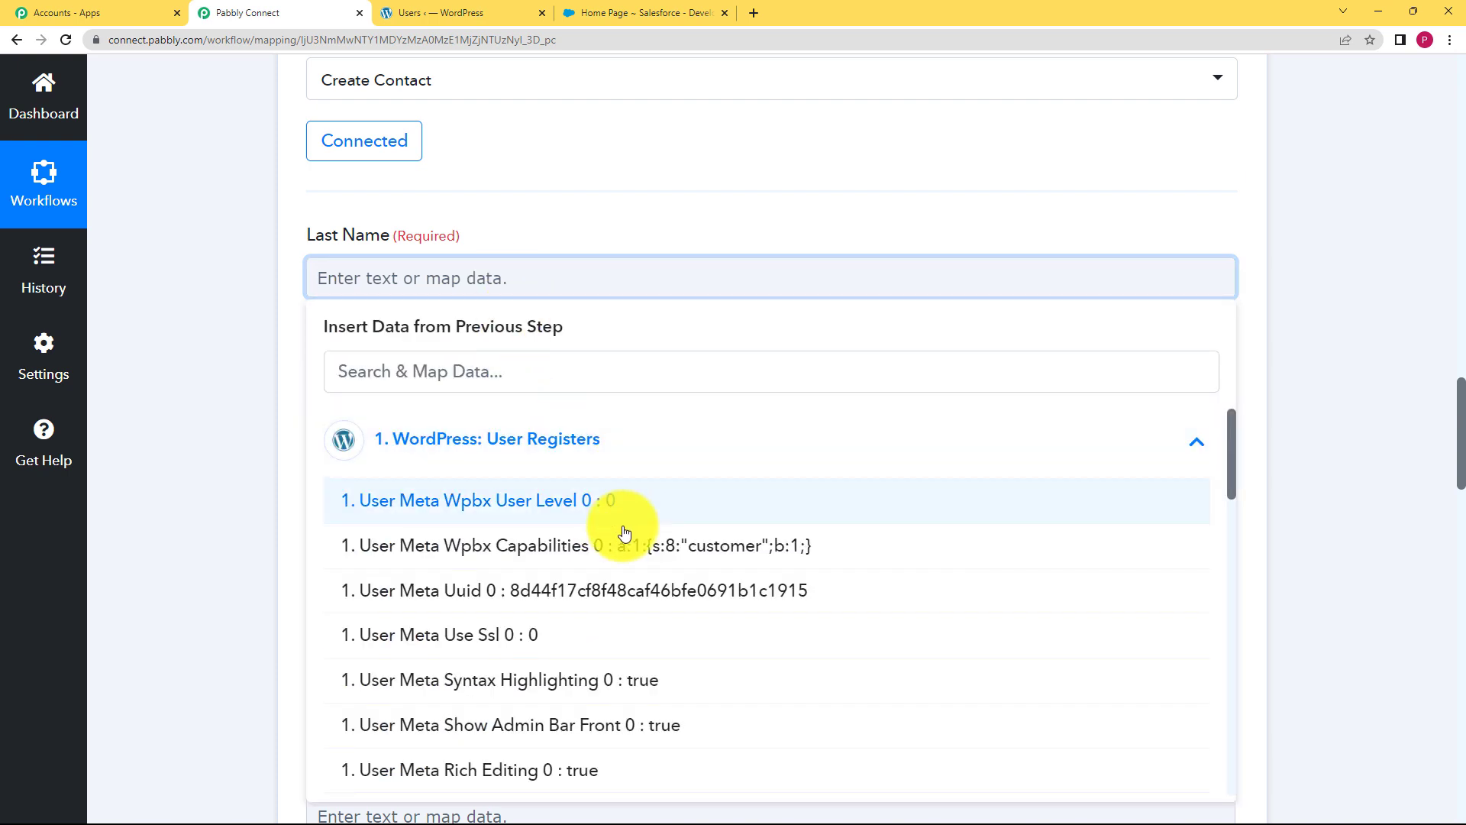
pyautogui.scroll(-10, 697, 616)
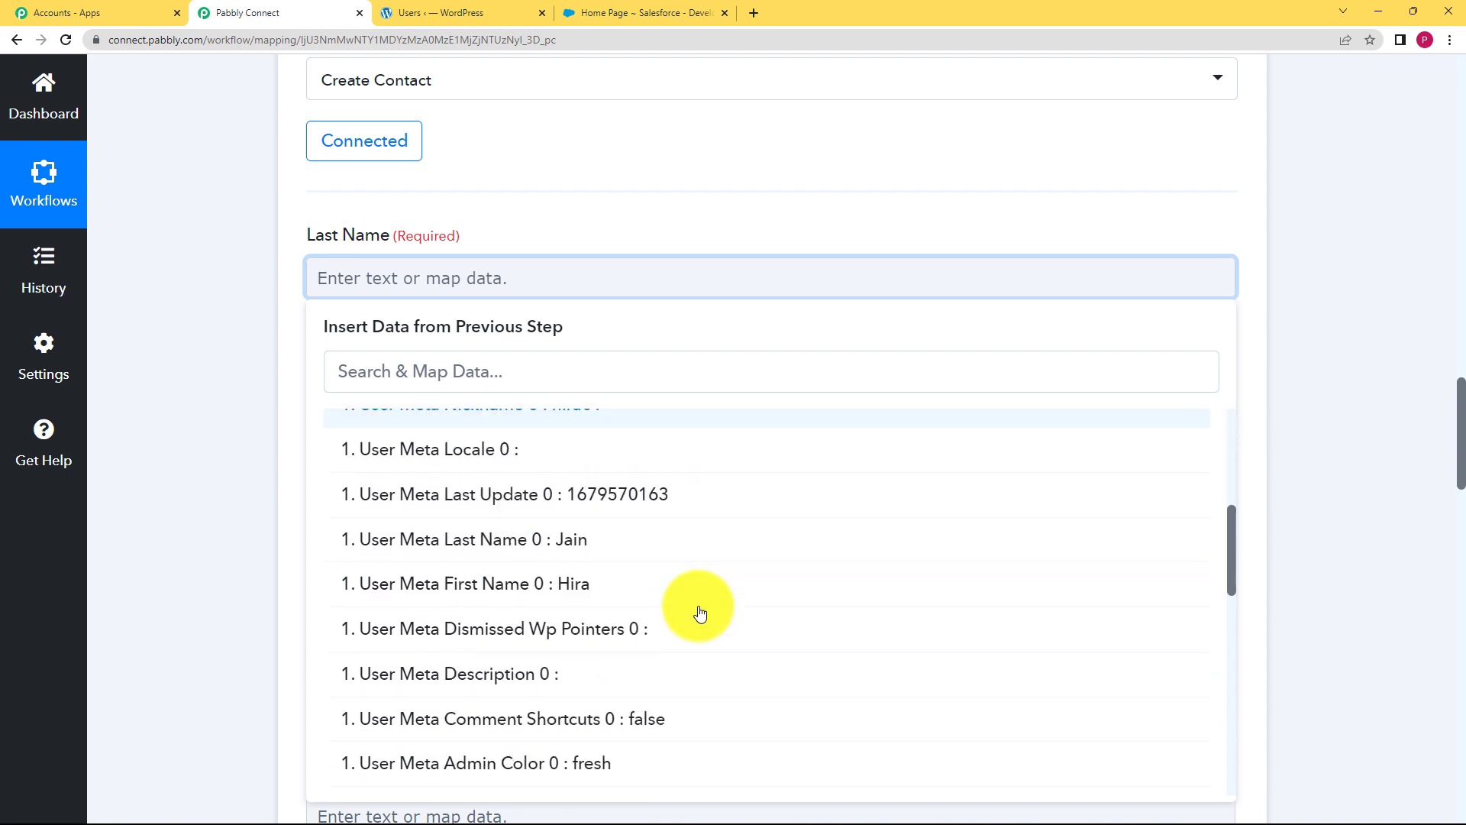
pyautogui.scroll(10, 696, 615)
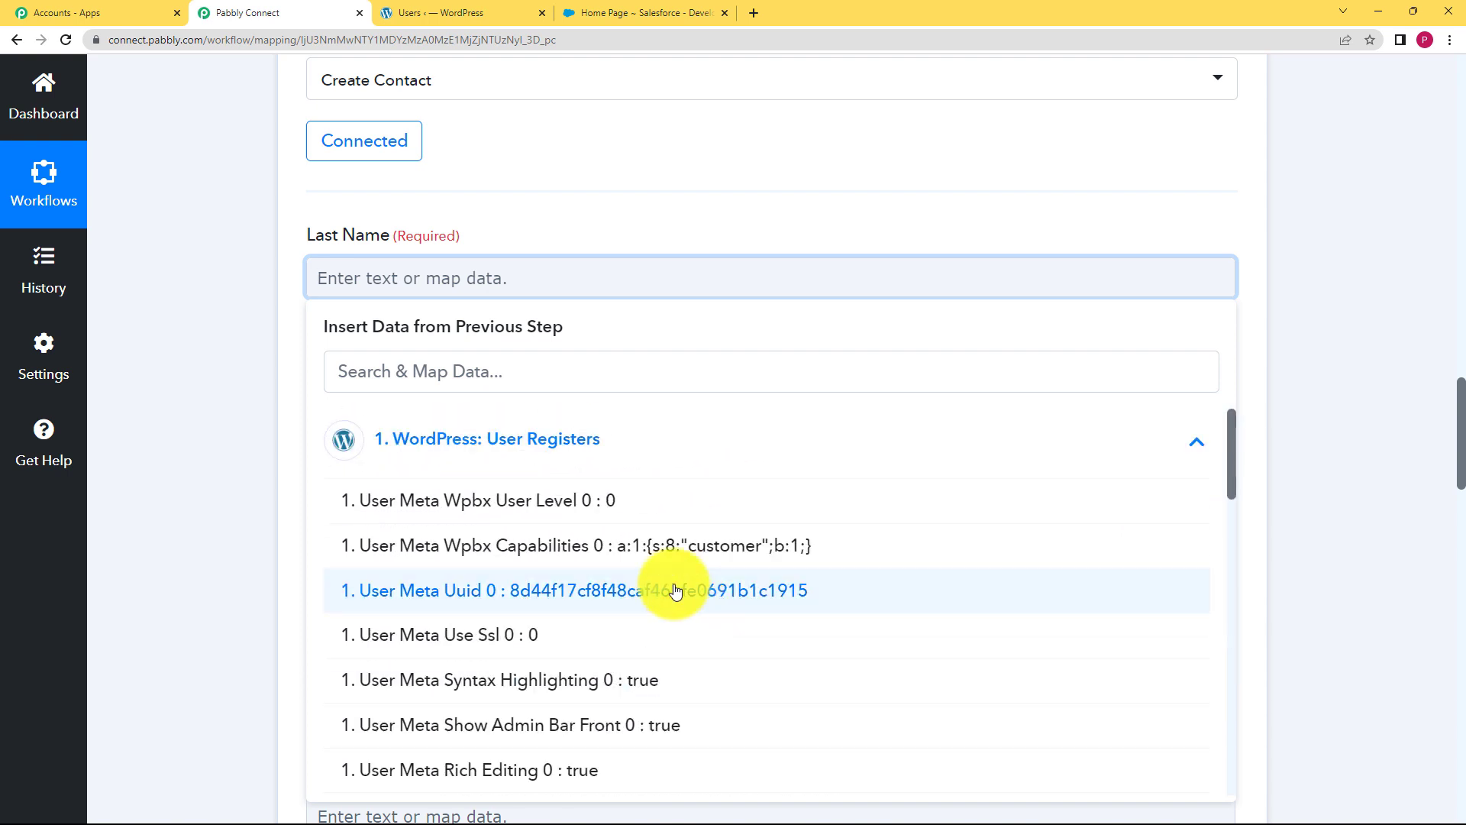
pyautogui.click(582, 370)
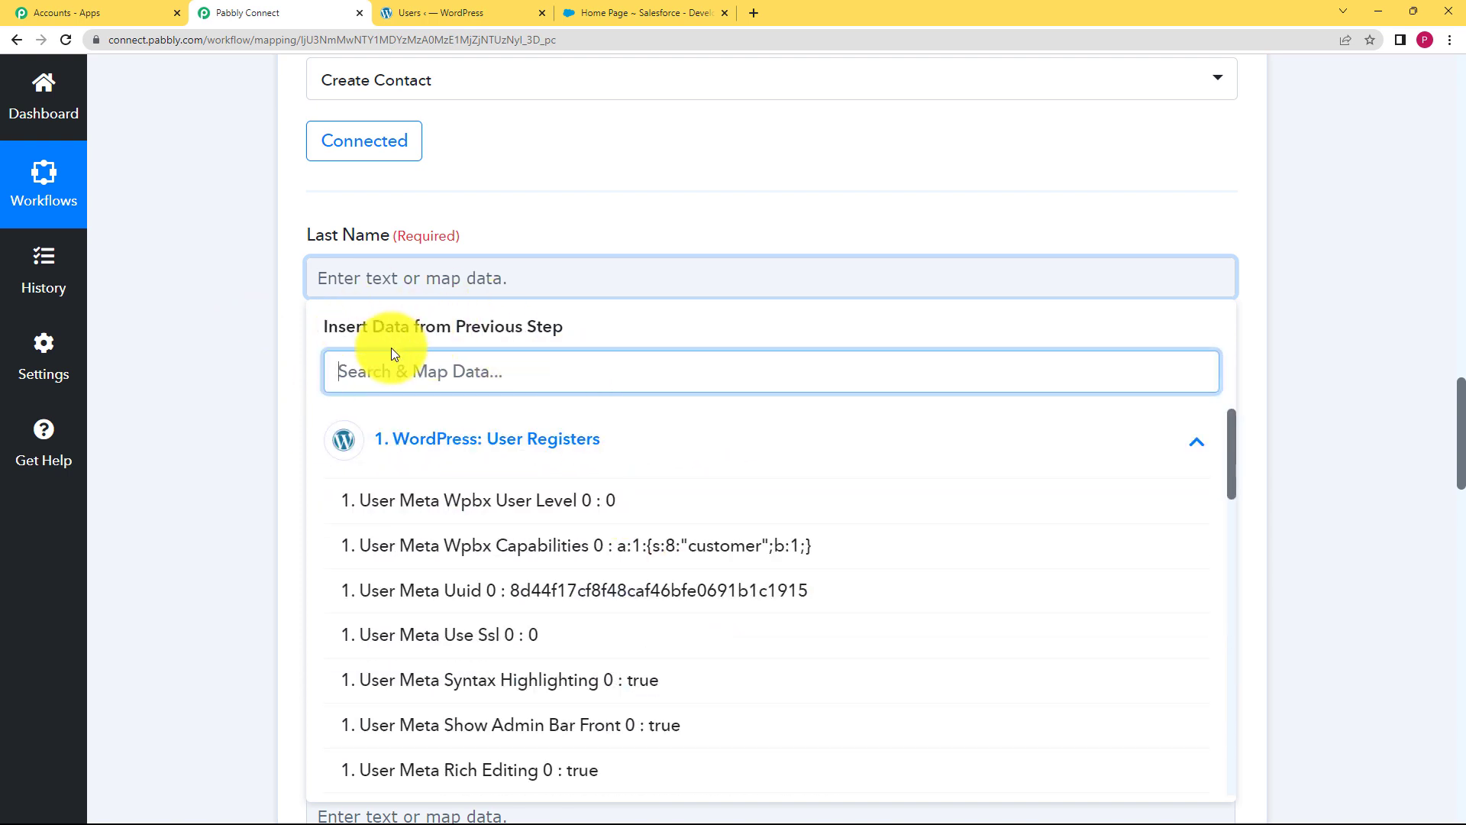
pyautogui.write('jai')
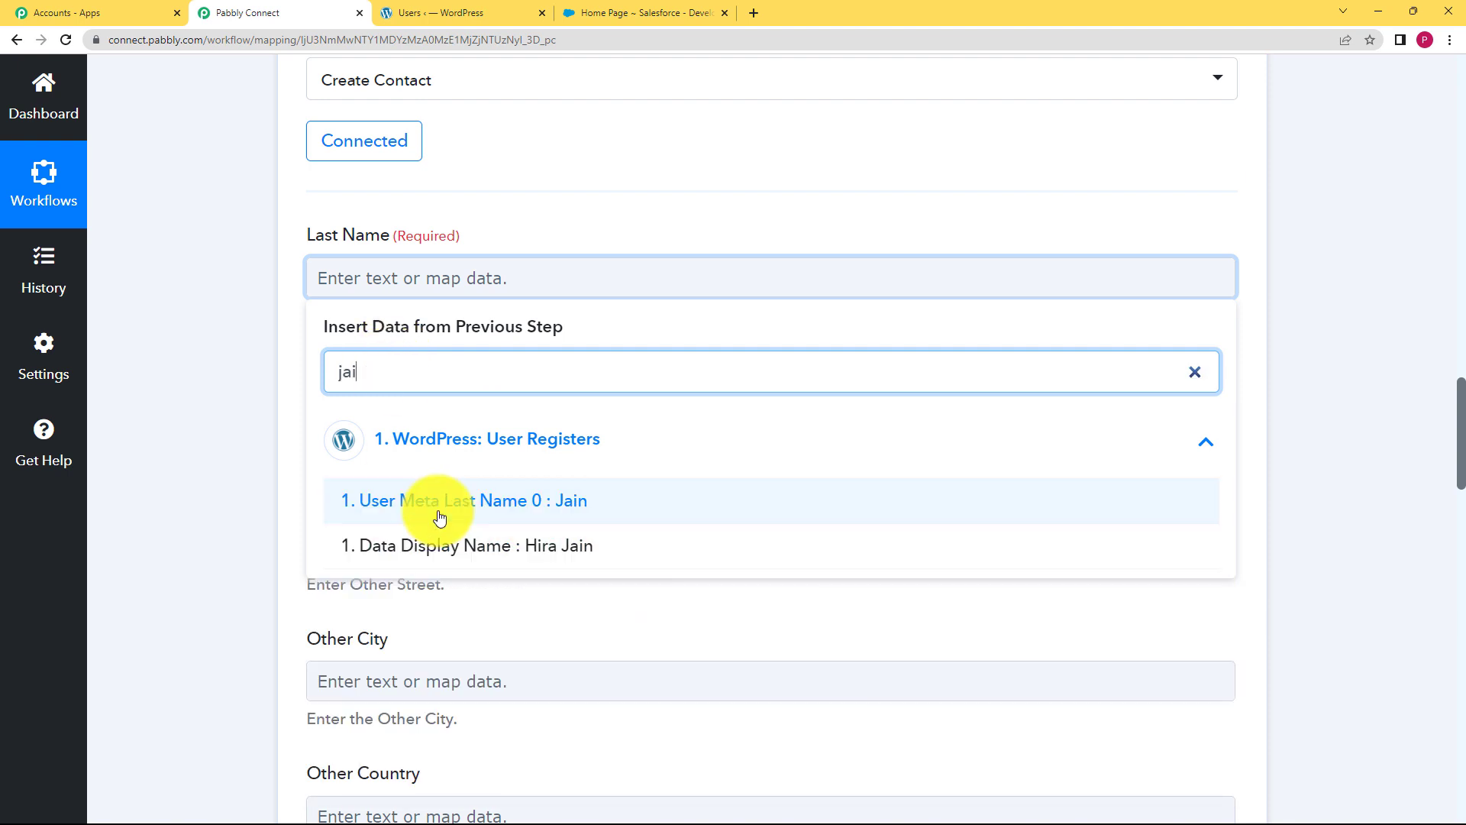
pyautogui.click(440, 518)
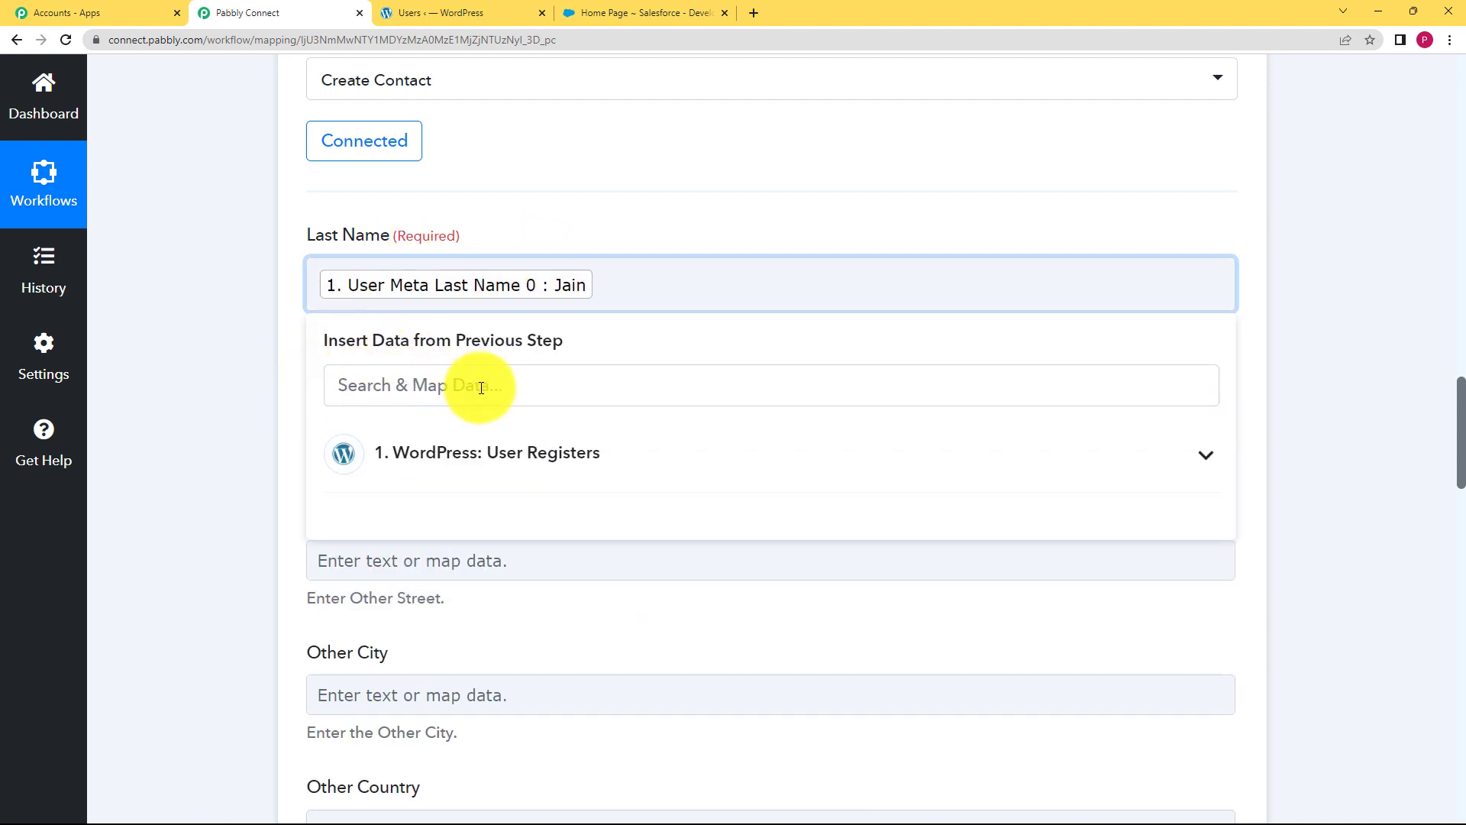
pyautogui.click(298, 421)
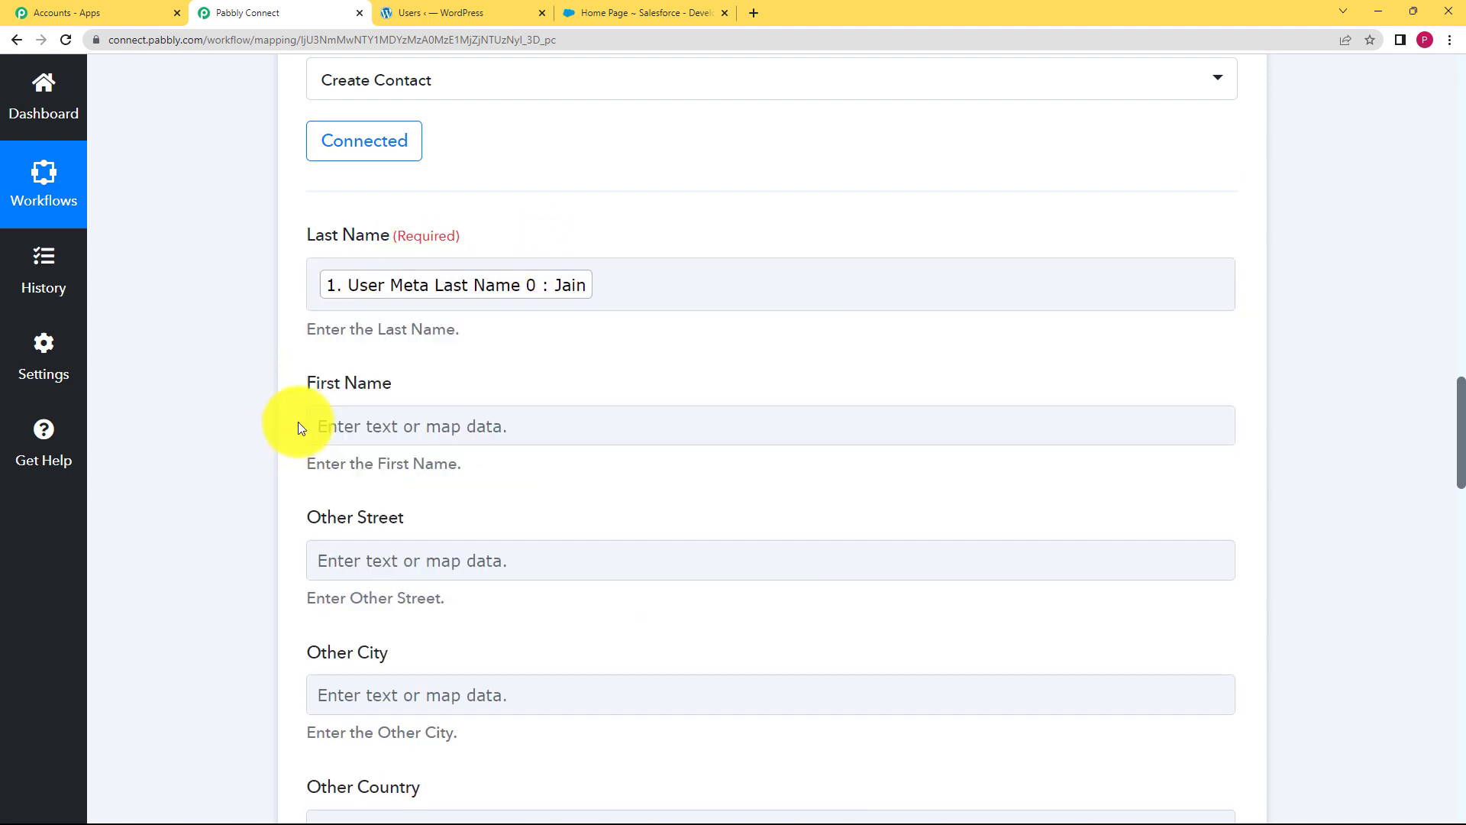
# Map the WordPress first name into First Name and the user's e-mail into Email
pyautogui.click(446, 426)
pyautogui.write('hira')
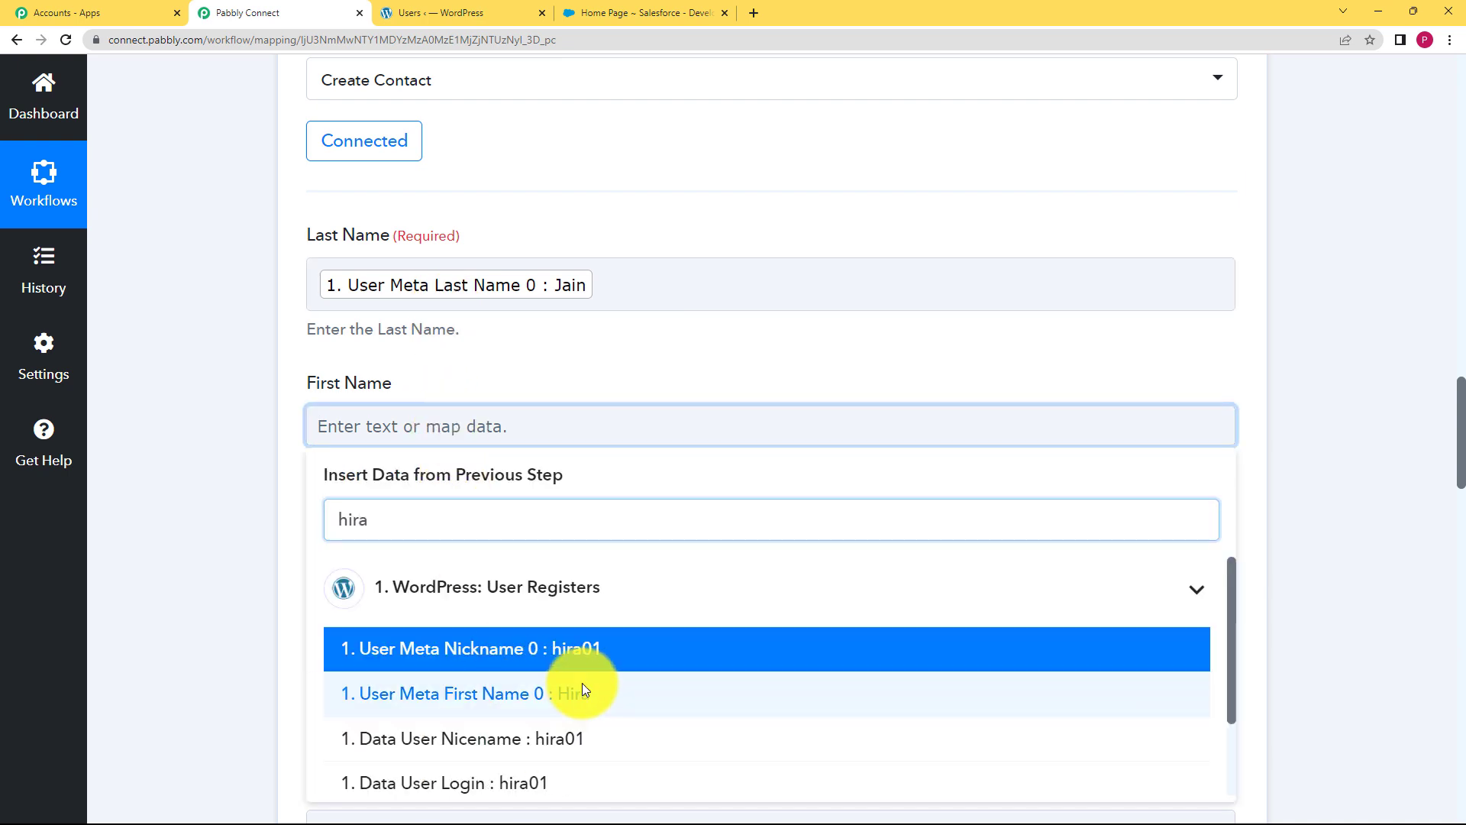
pyautogui.click(582, 692)
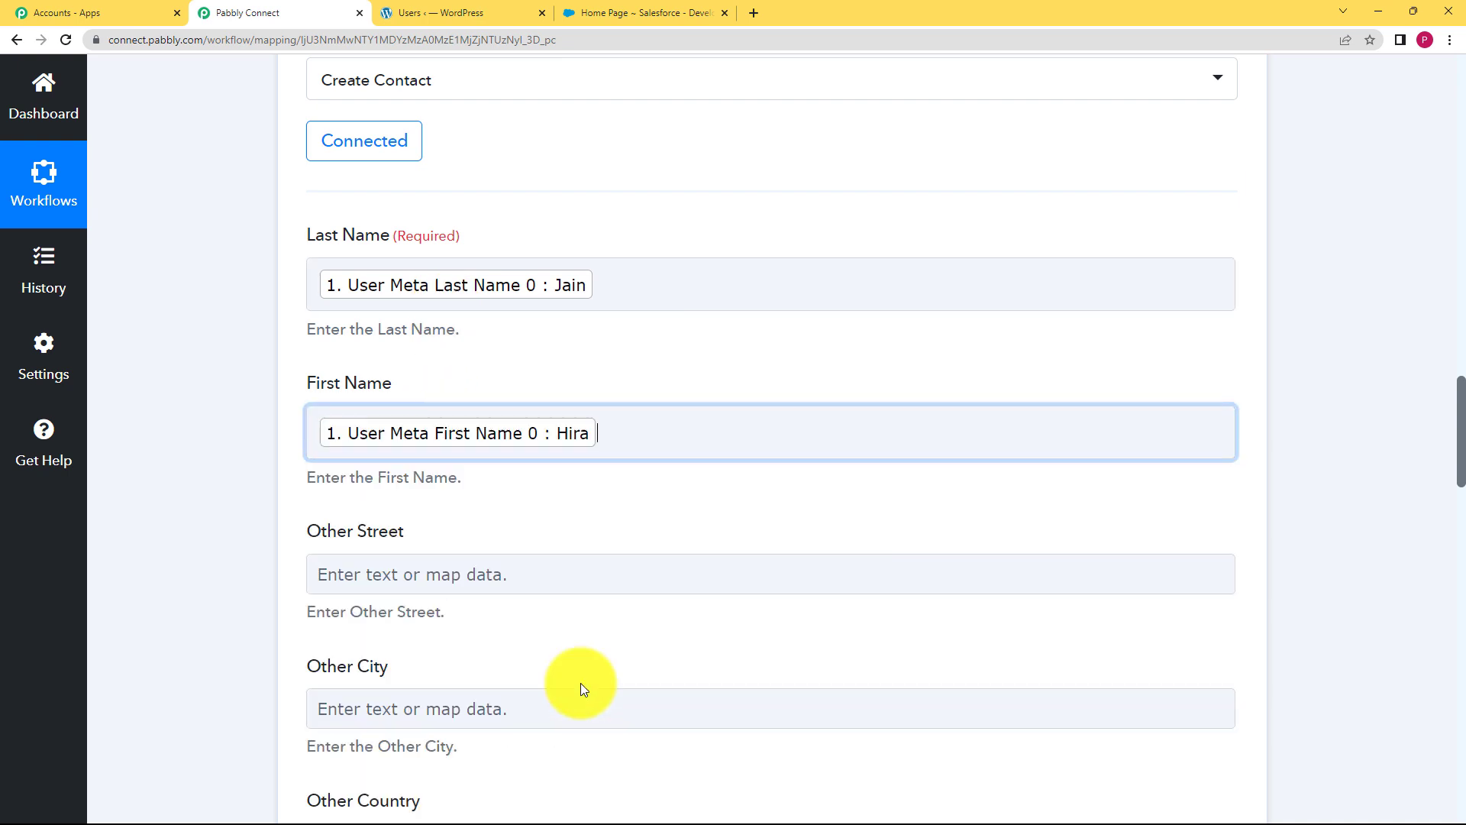
pyautogui.click(223, 525)
pyautogui.scroll(-7, 228, 524)
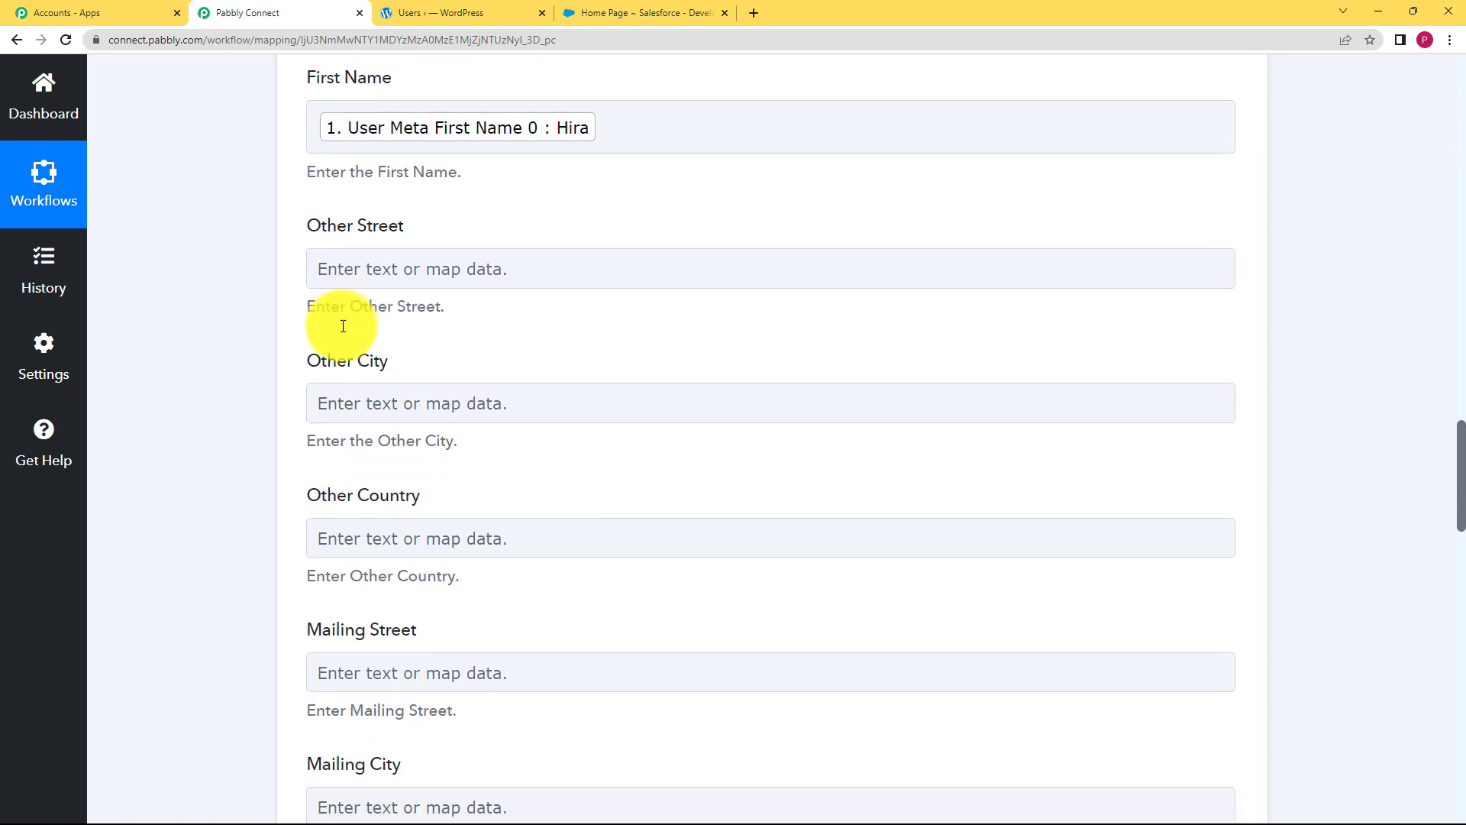
pyautogui.scroll(-7, 274, 585)
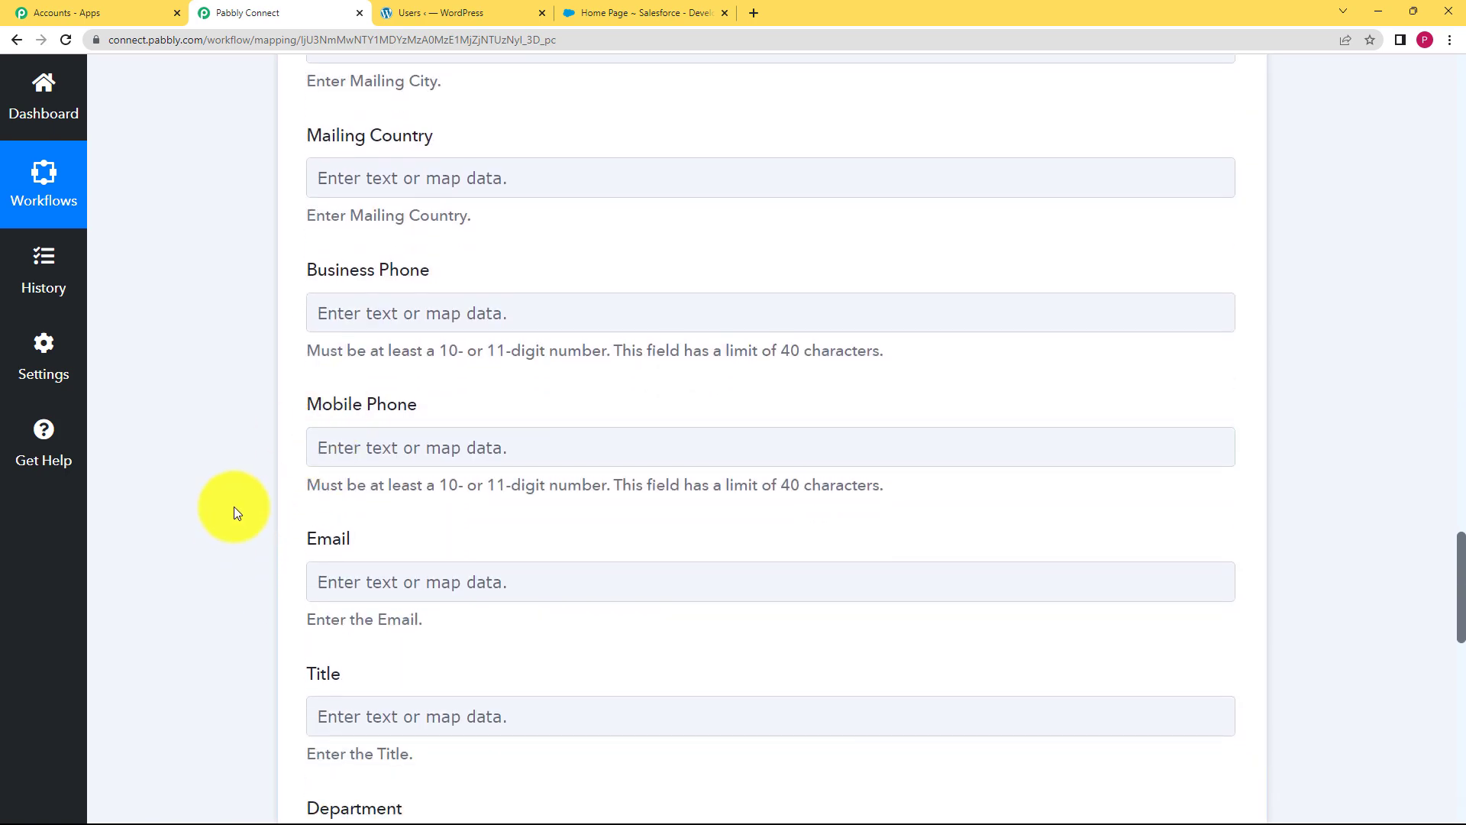
pyautogui.scroll(-2, 234, 506)
pyautogui.click(425, 418)
pyautogui.click(465, 535)
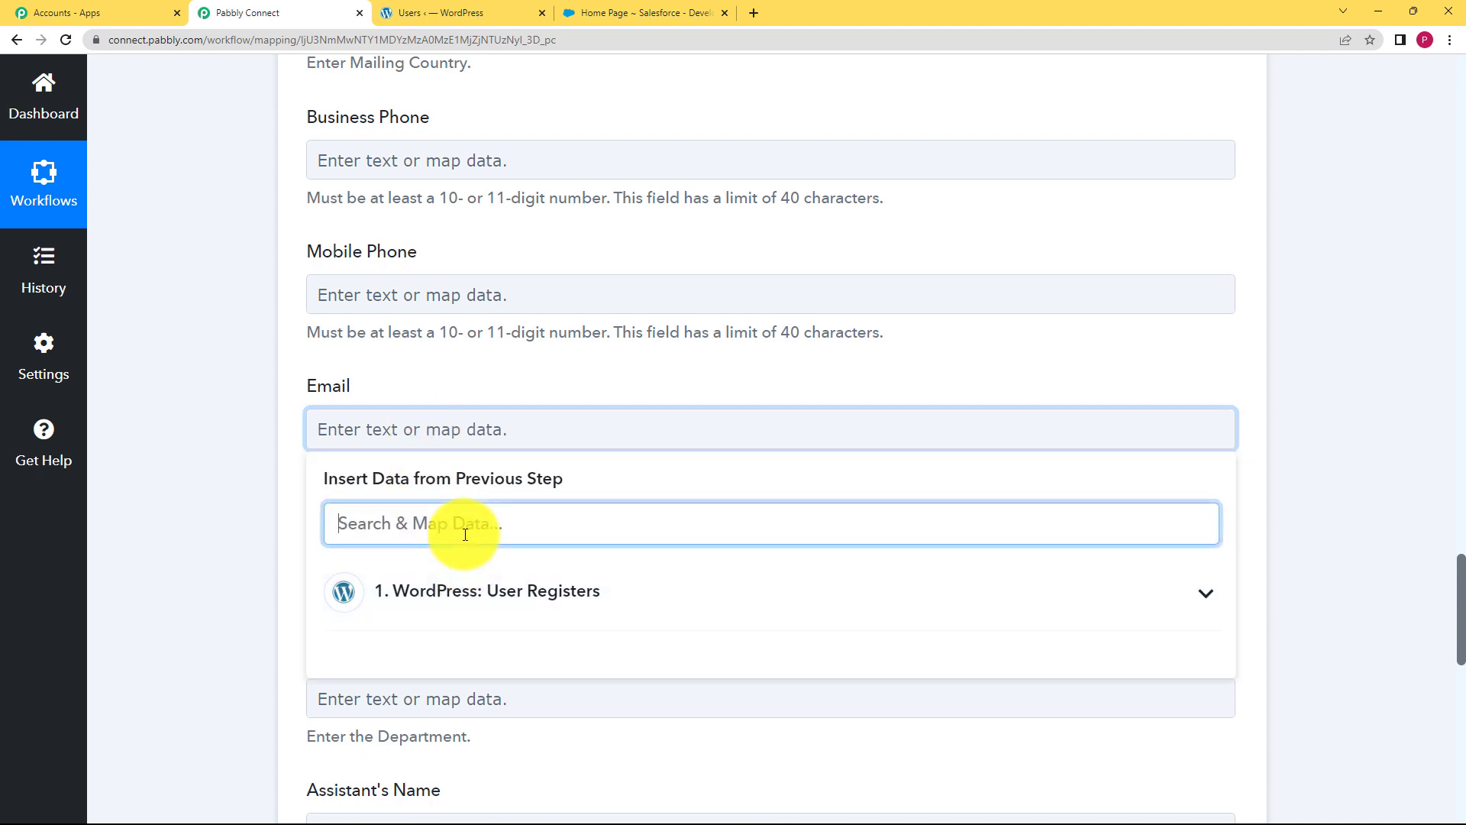
pyautogui.write('@')
pyautogui.click(452, 652)
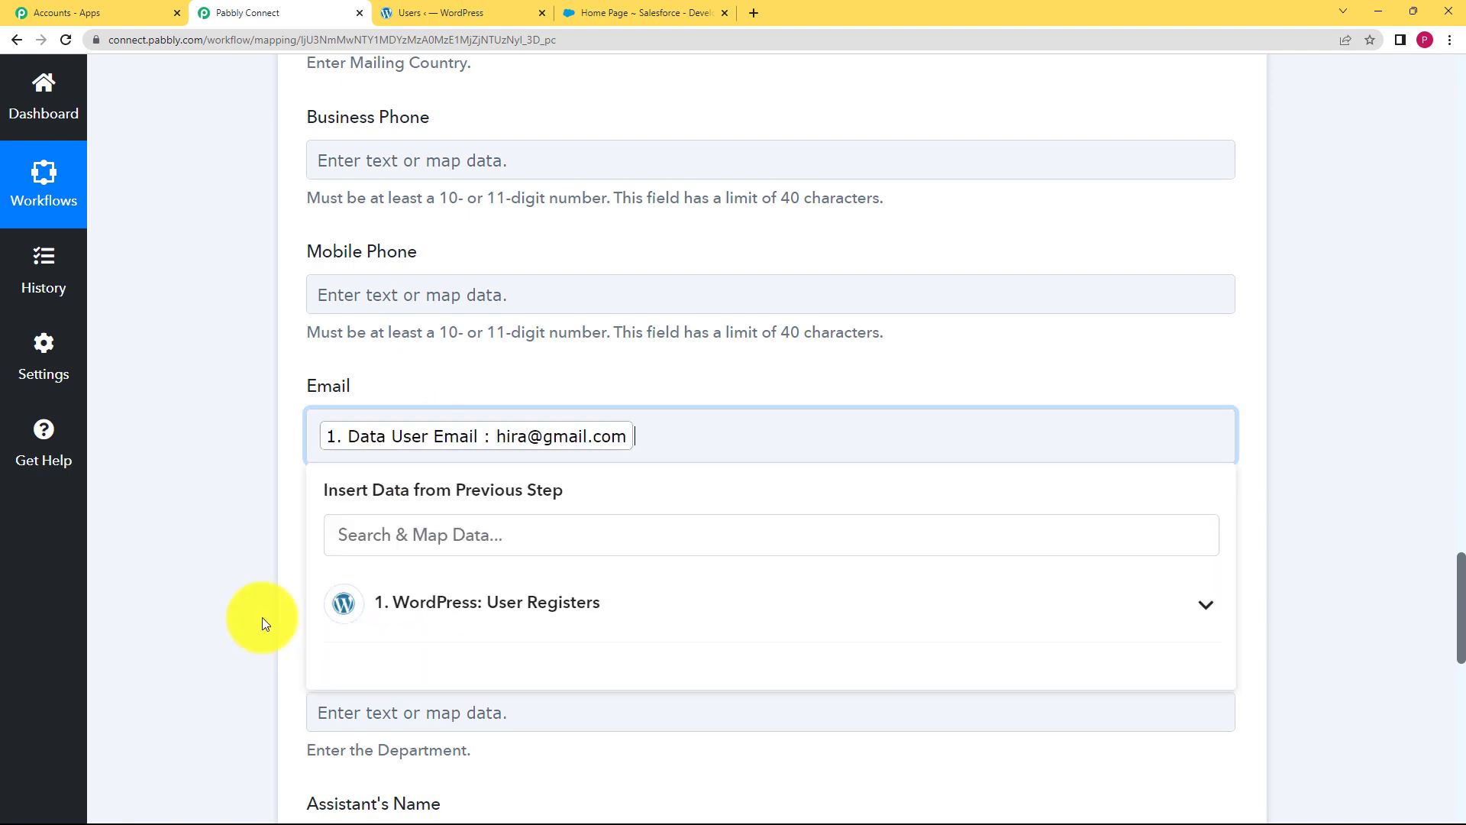
# Map the WordPress customer role into the Title field
pyautogui.scroll(-2, 207, 603)
pyautogui.click(415, 419)
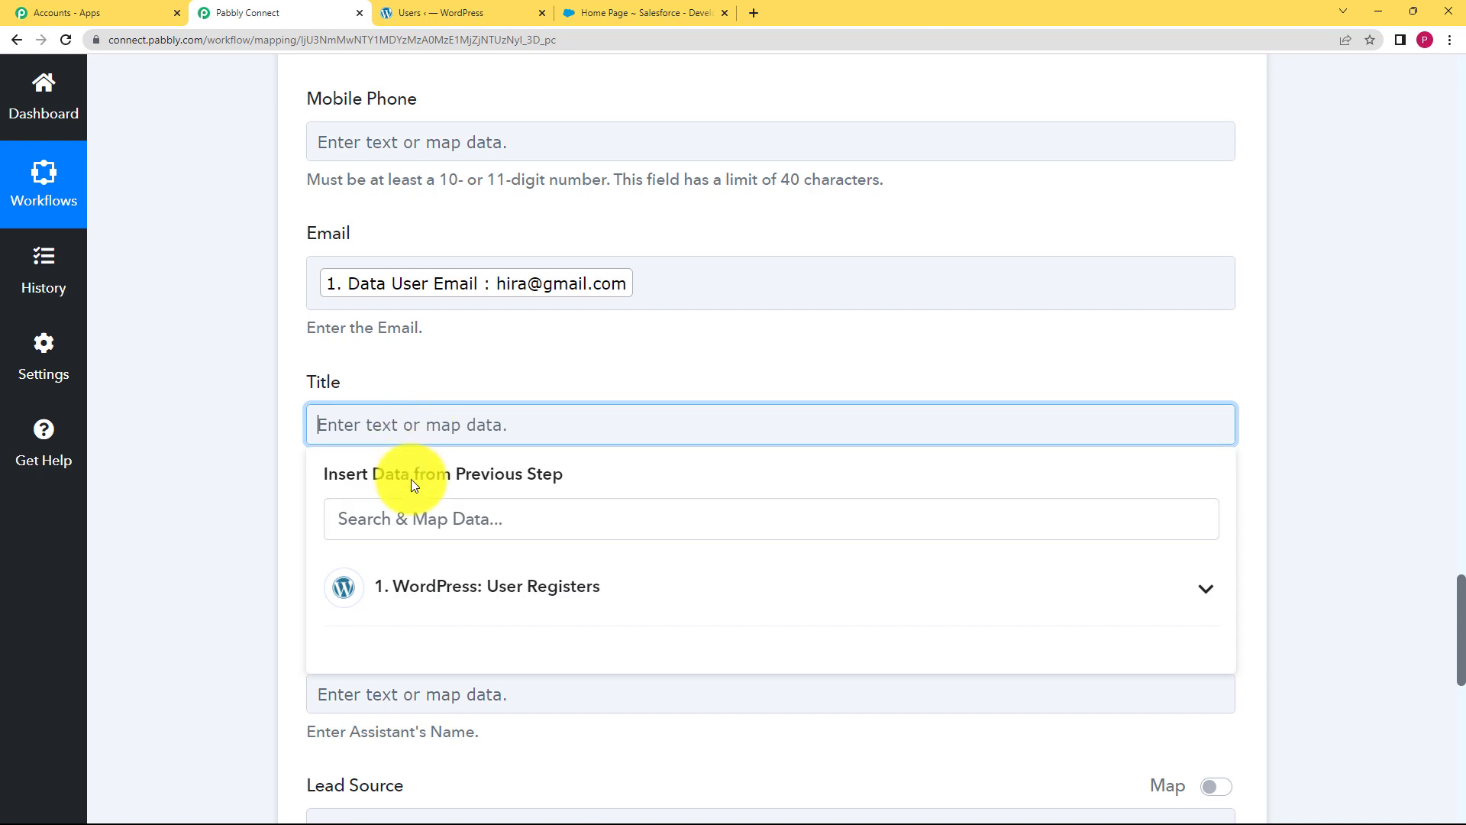
pyautogui.click(431, 592)
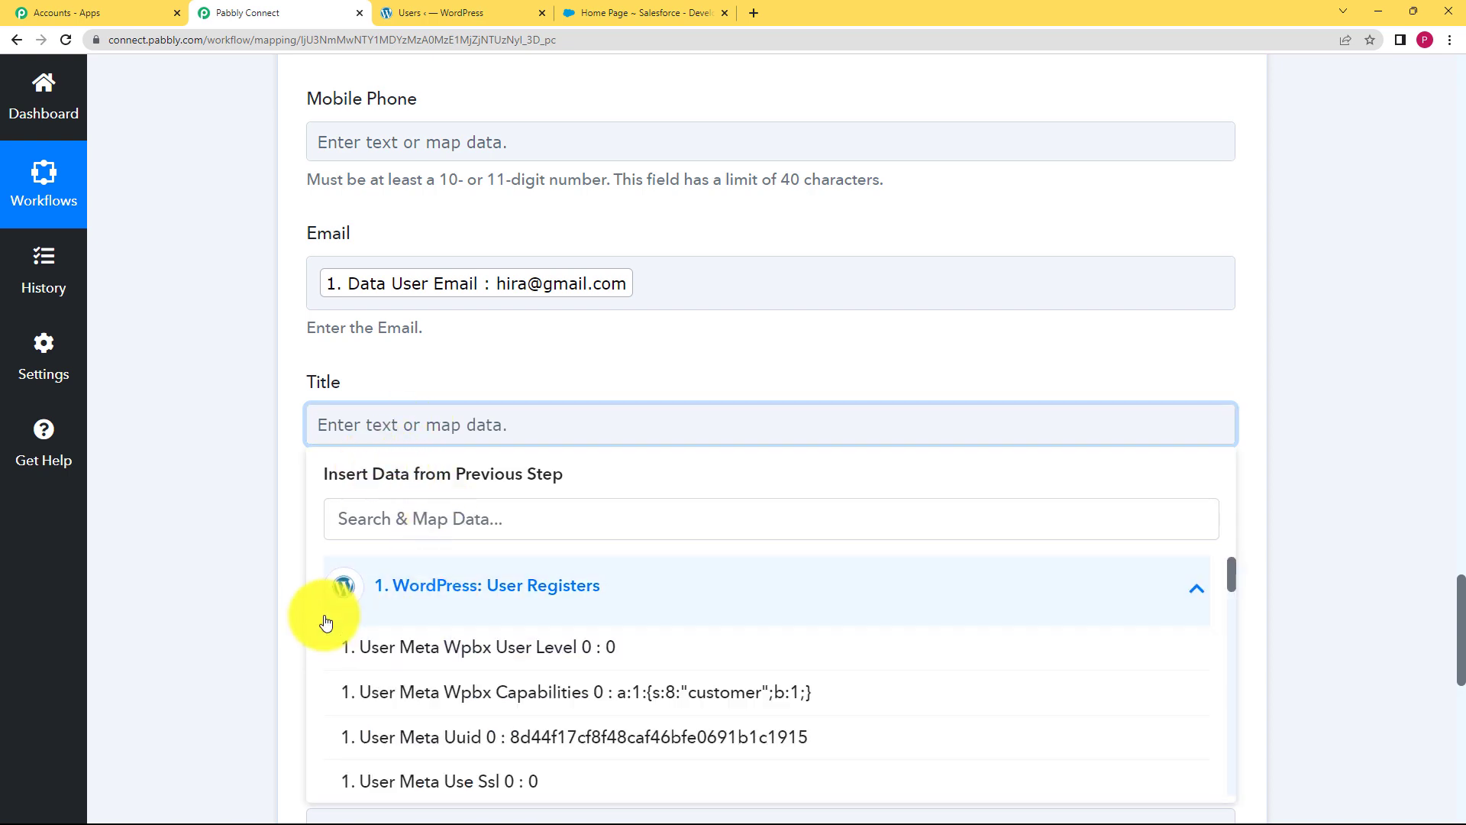
pyautogui.scroll(-2, 509, 632)
pyautogui.click(474, 510)
pyautogui.write('cus')
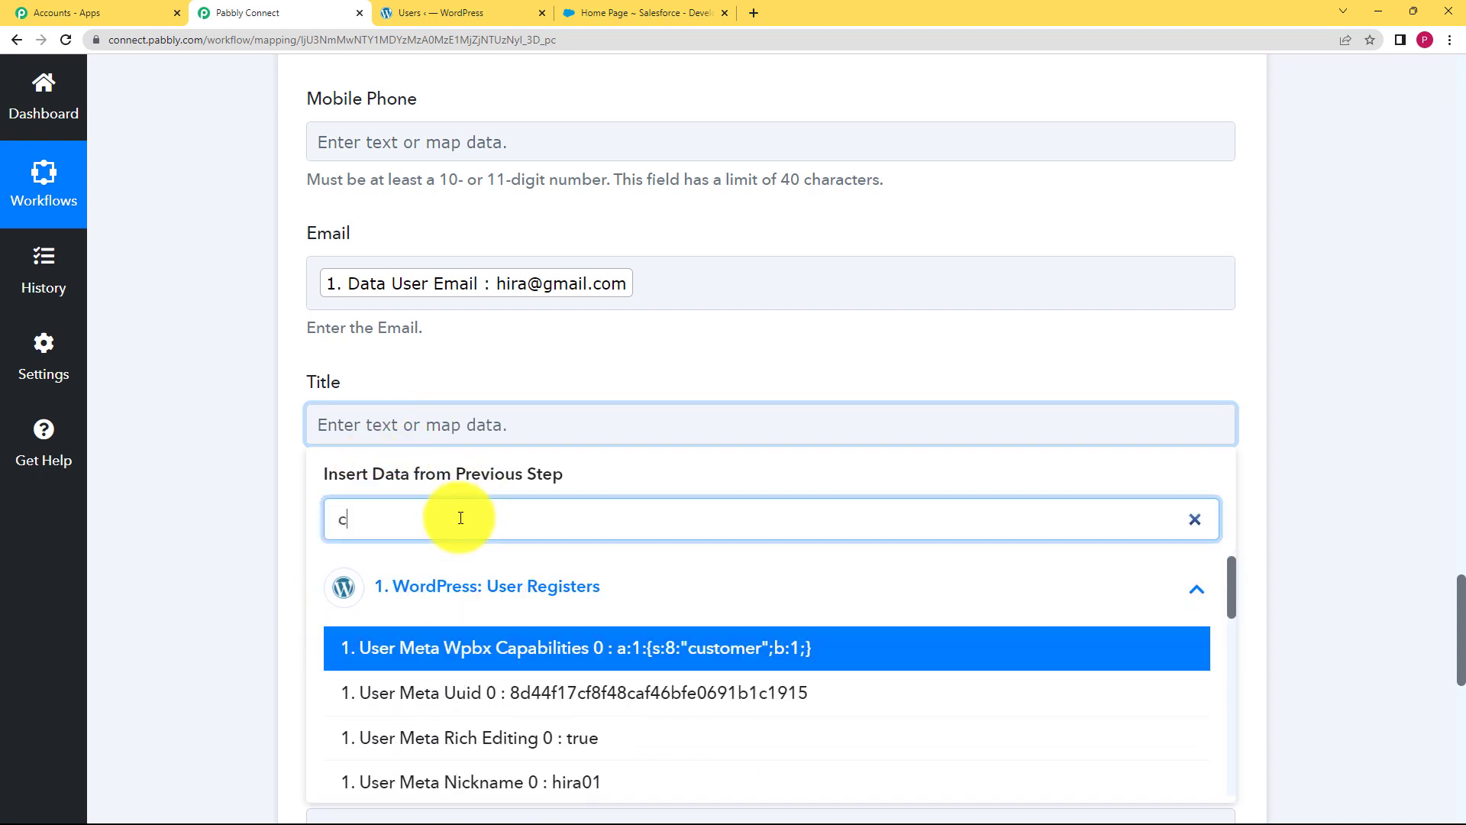
pyautogui.click(458, 693)
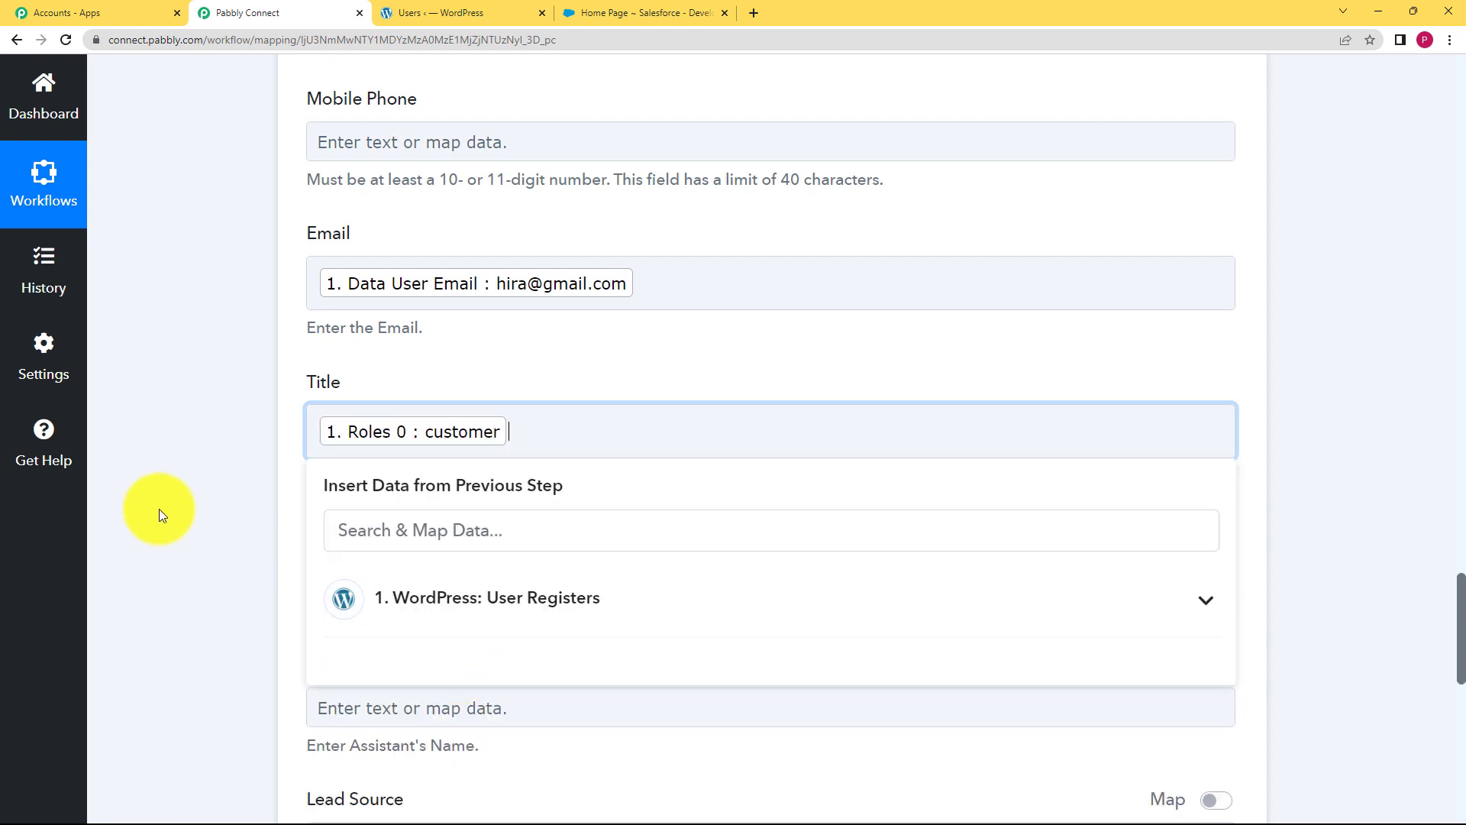
pyautogui.click(182, 520)
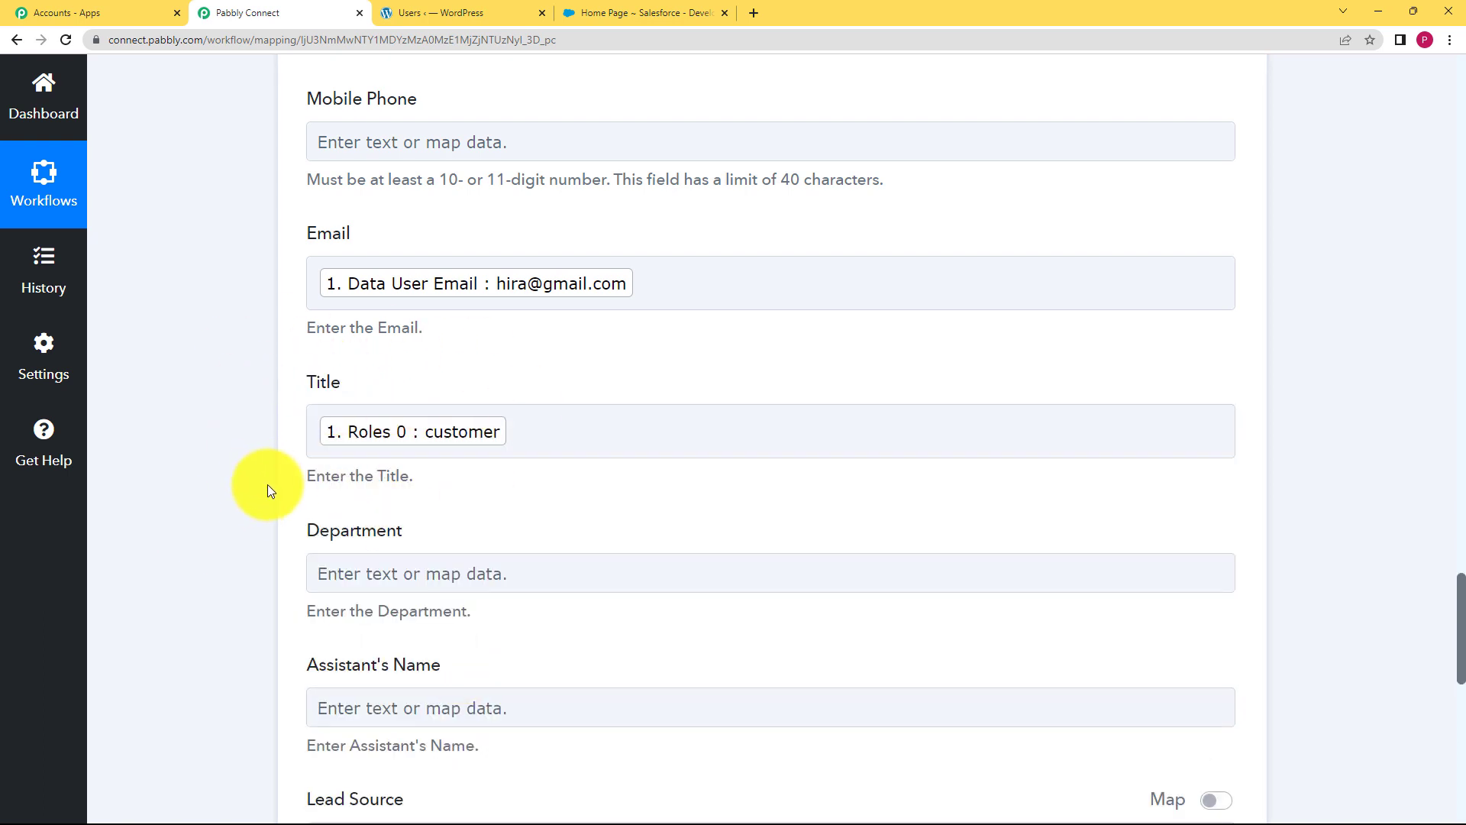
# Set Description to 'Username:' followed by the mapped User Meta Nickname 0 value
pyautogui.scroll(-7, 266, 481)
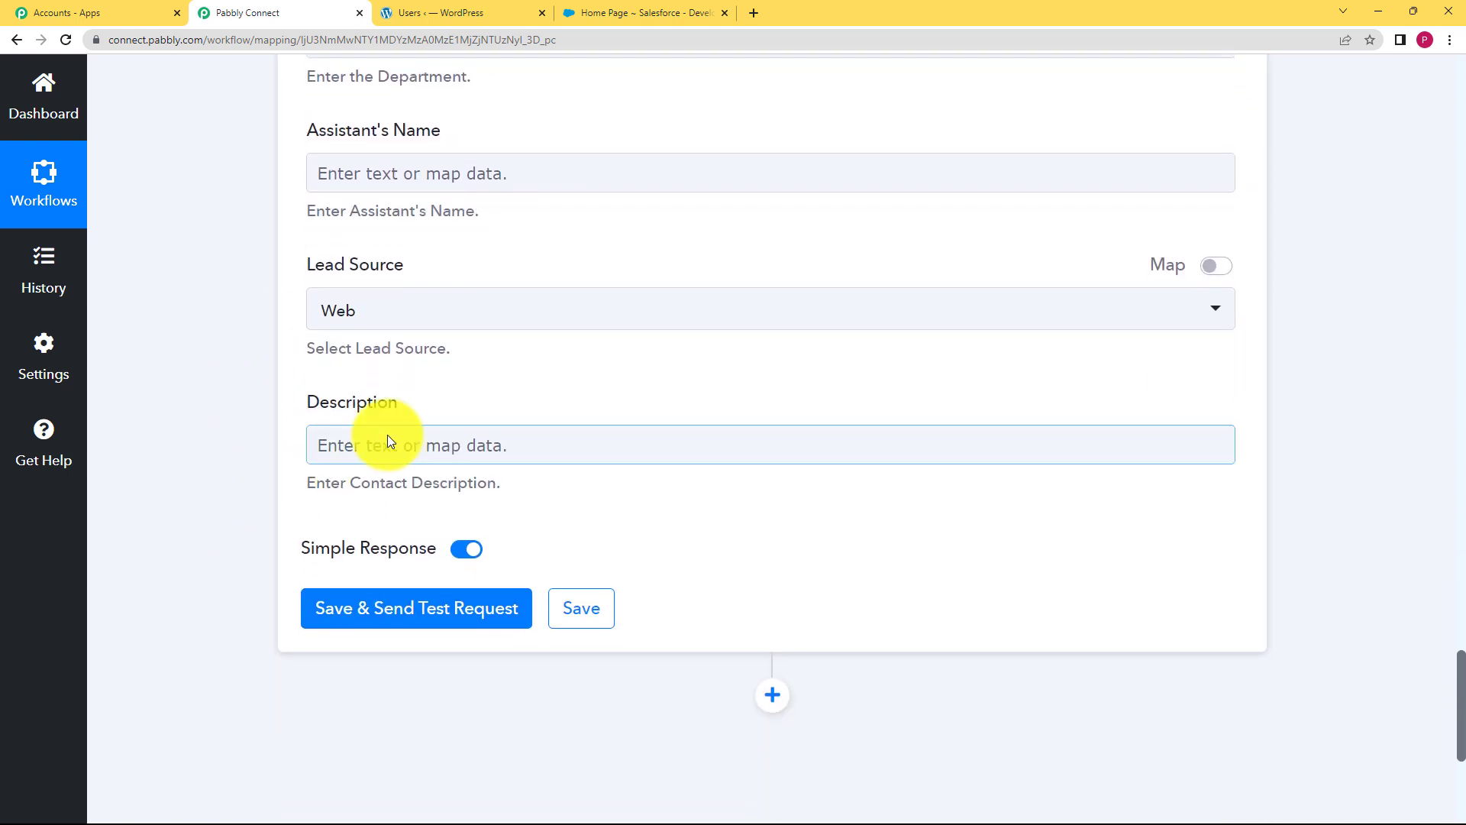
pyautogui.click(392, 445)
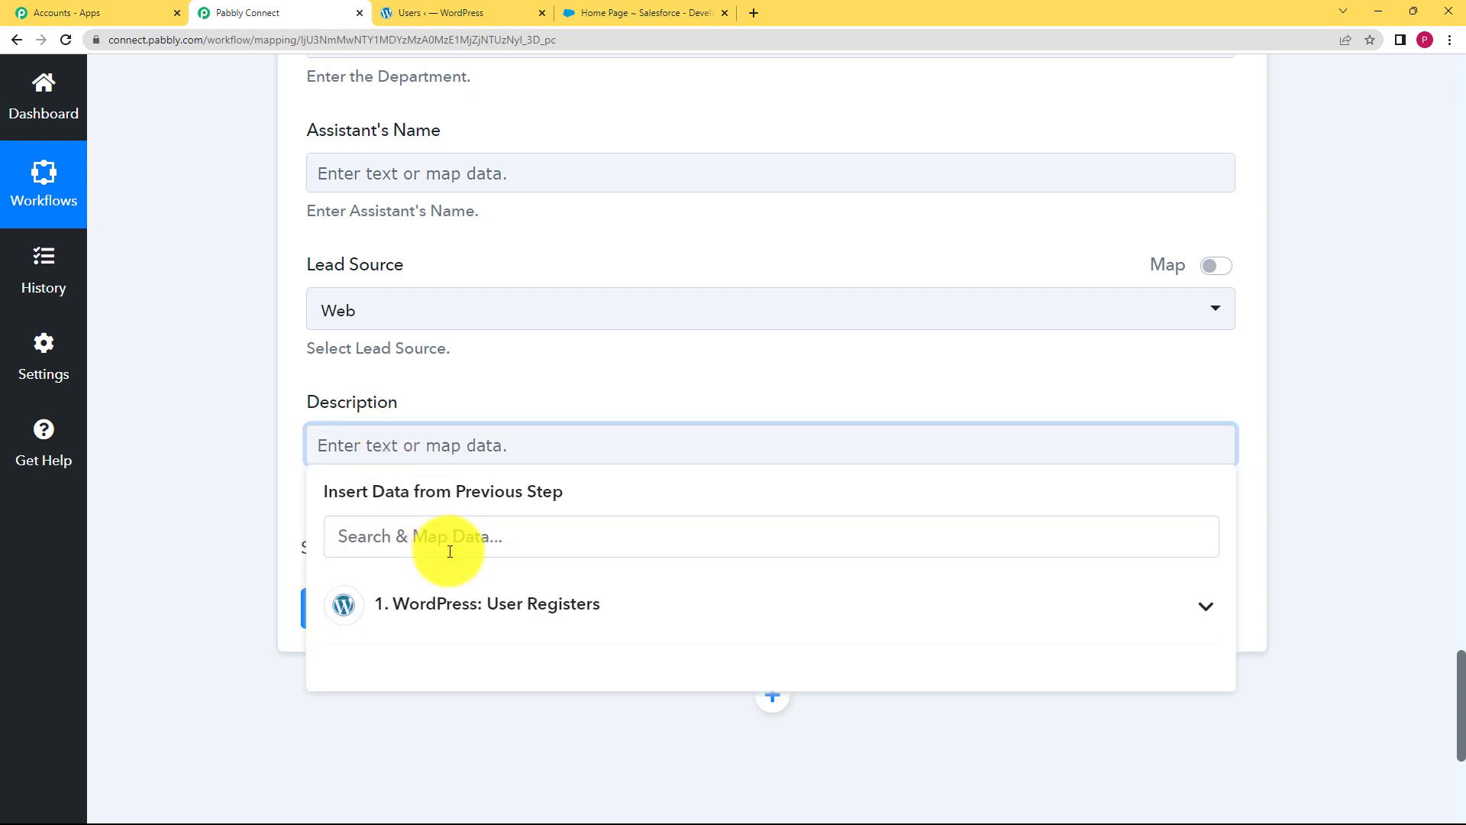
pyautogui.click(458, 605)
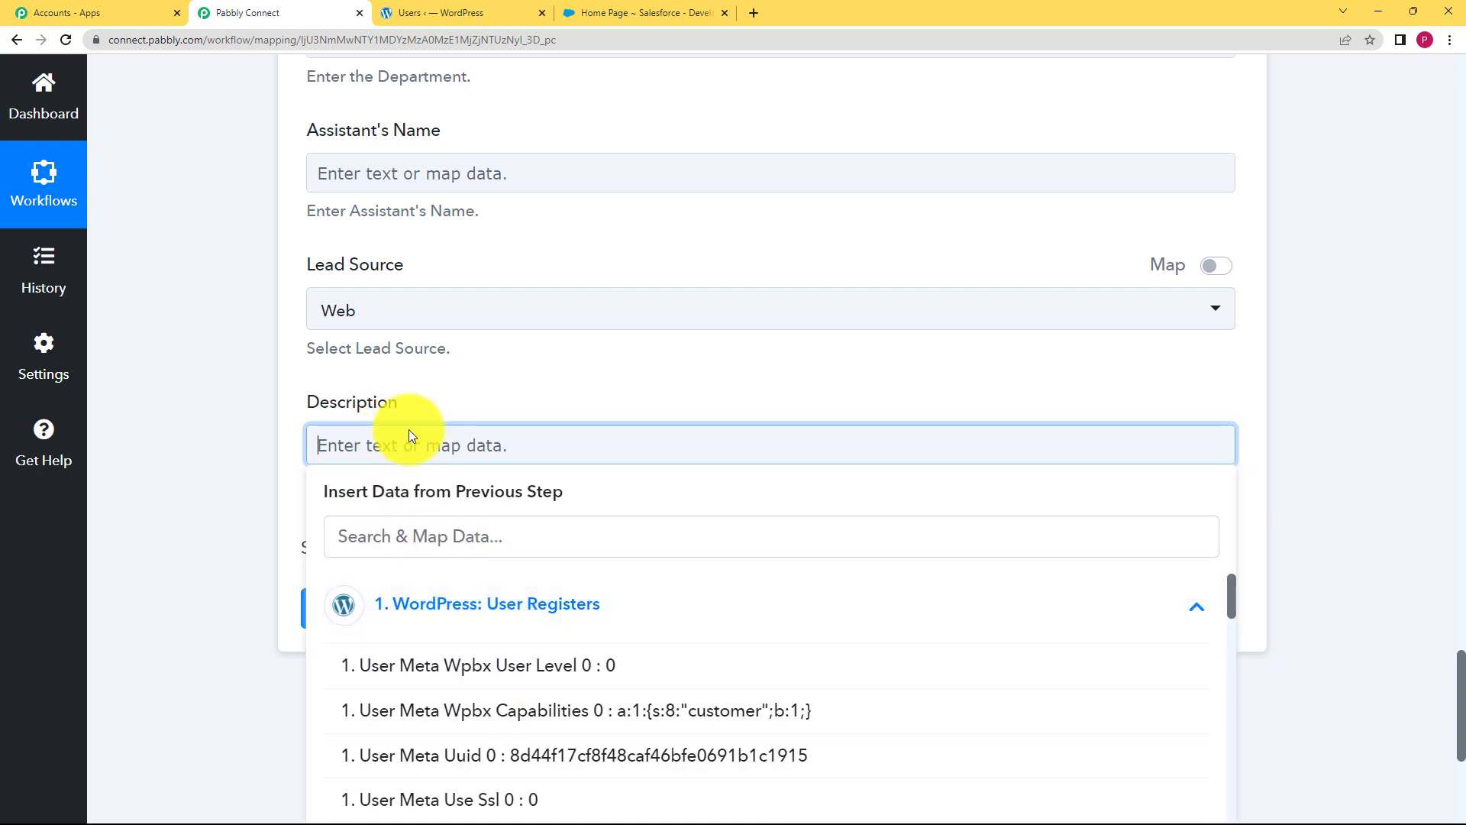
pyautogui.write('Username')
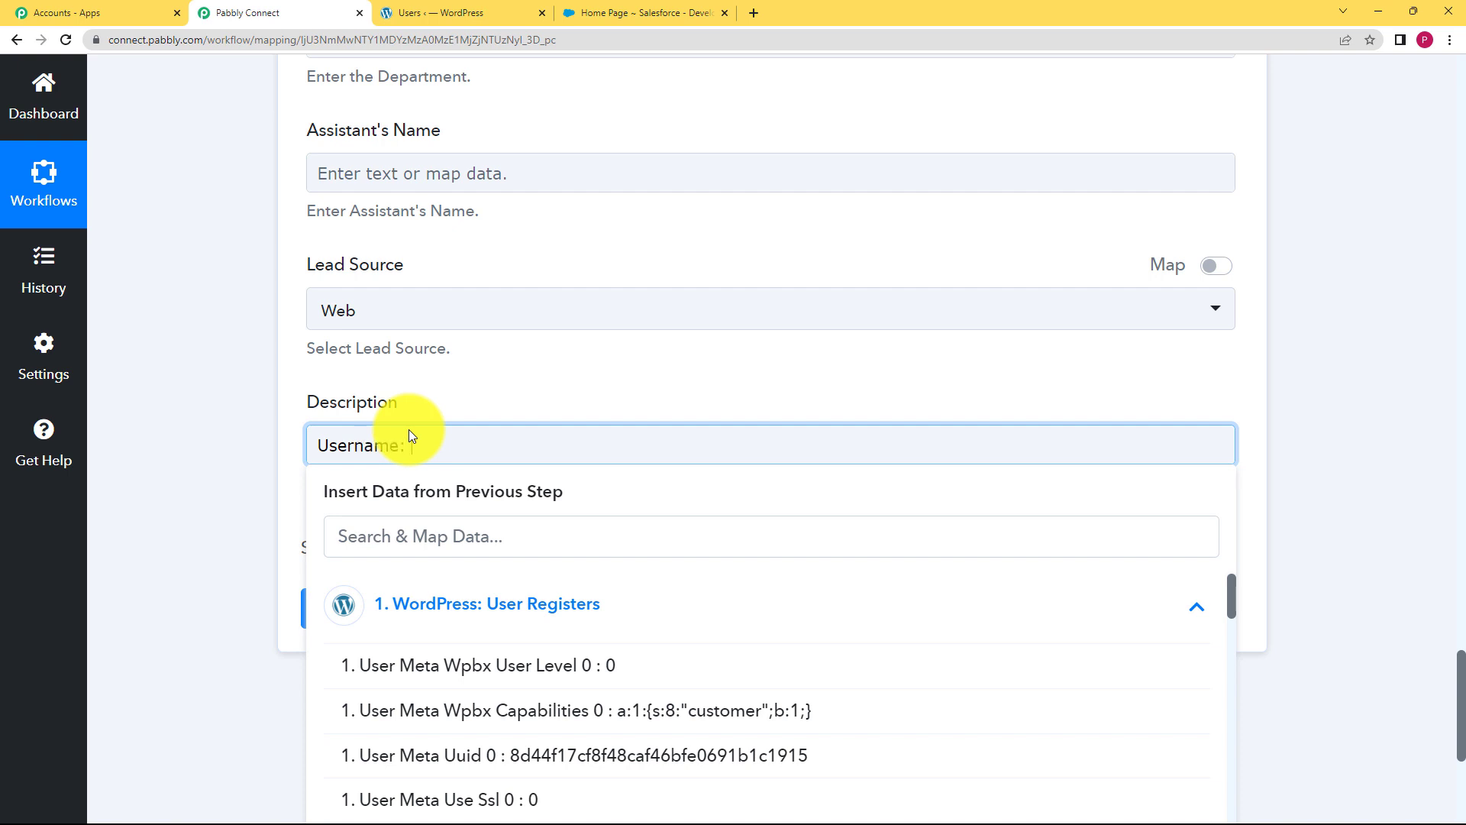
pyautogui.write(':')
pyautogui.click(499, 549)
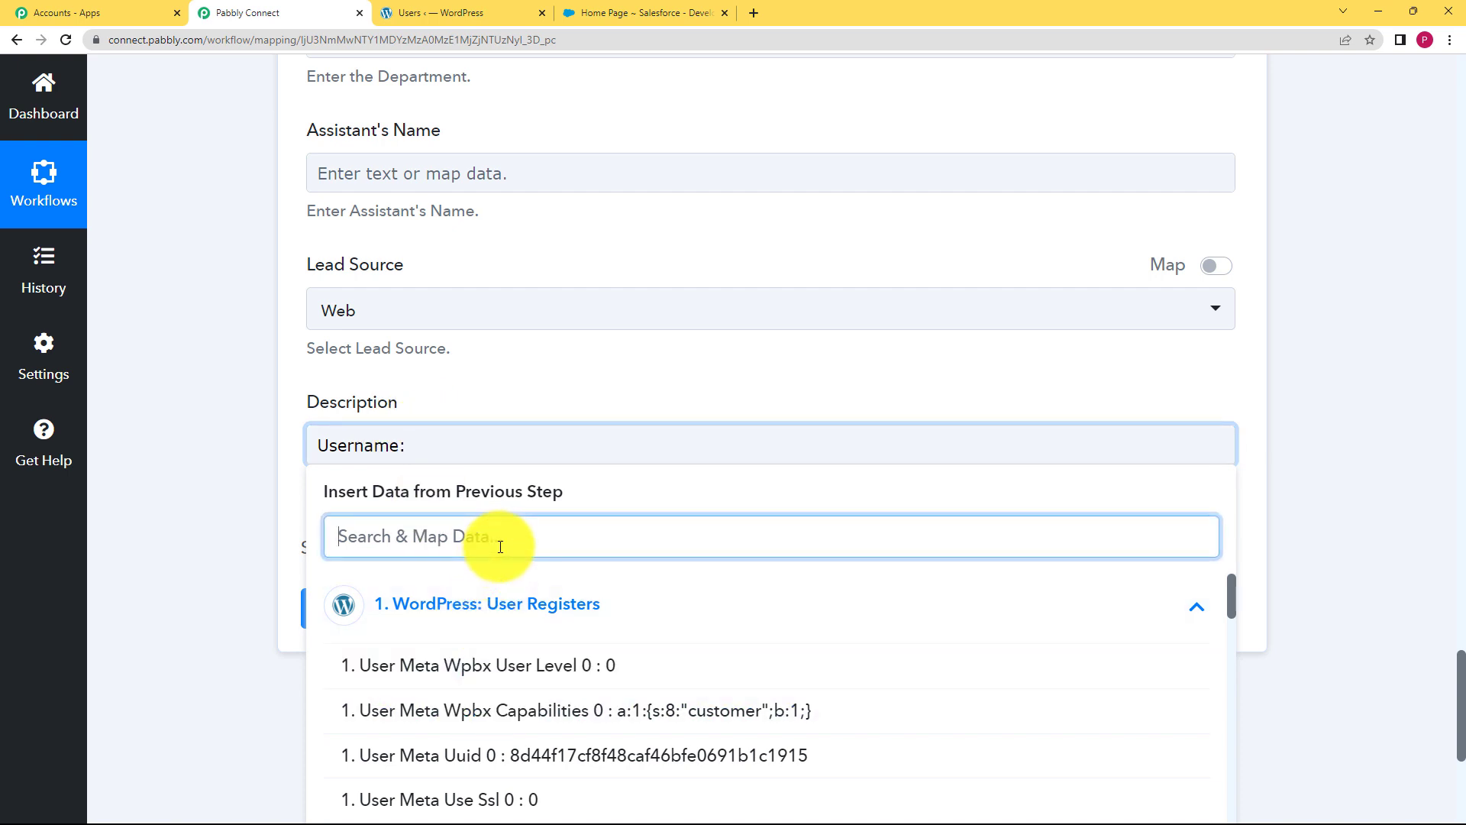
pyautogui.write('hira')
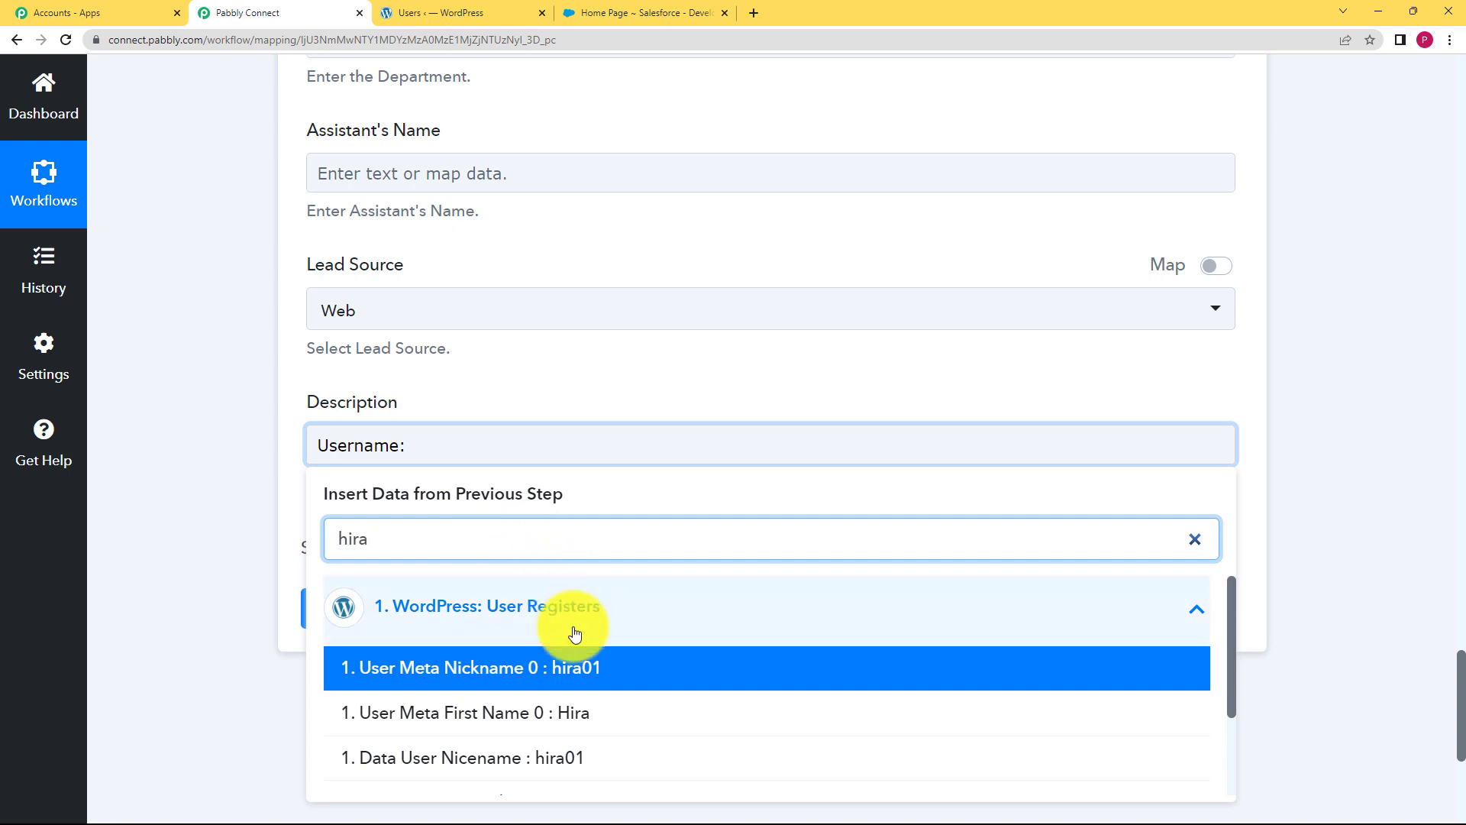
pyautogui.click(576, 667)
pyautogui.click(262, 484)
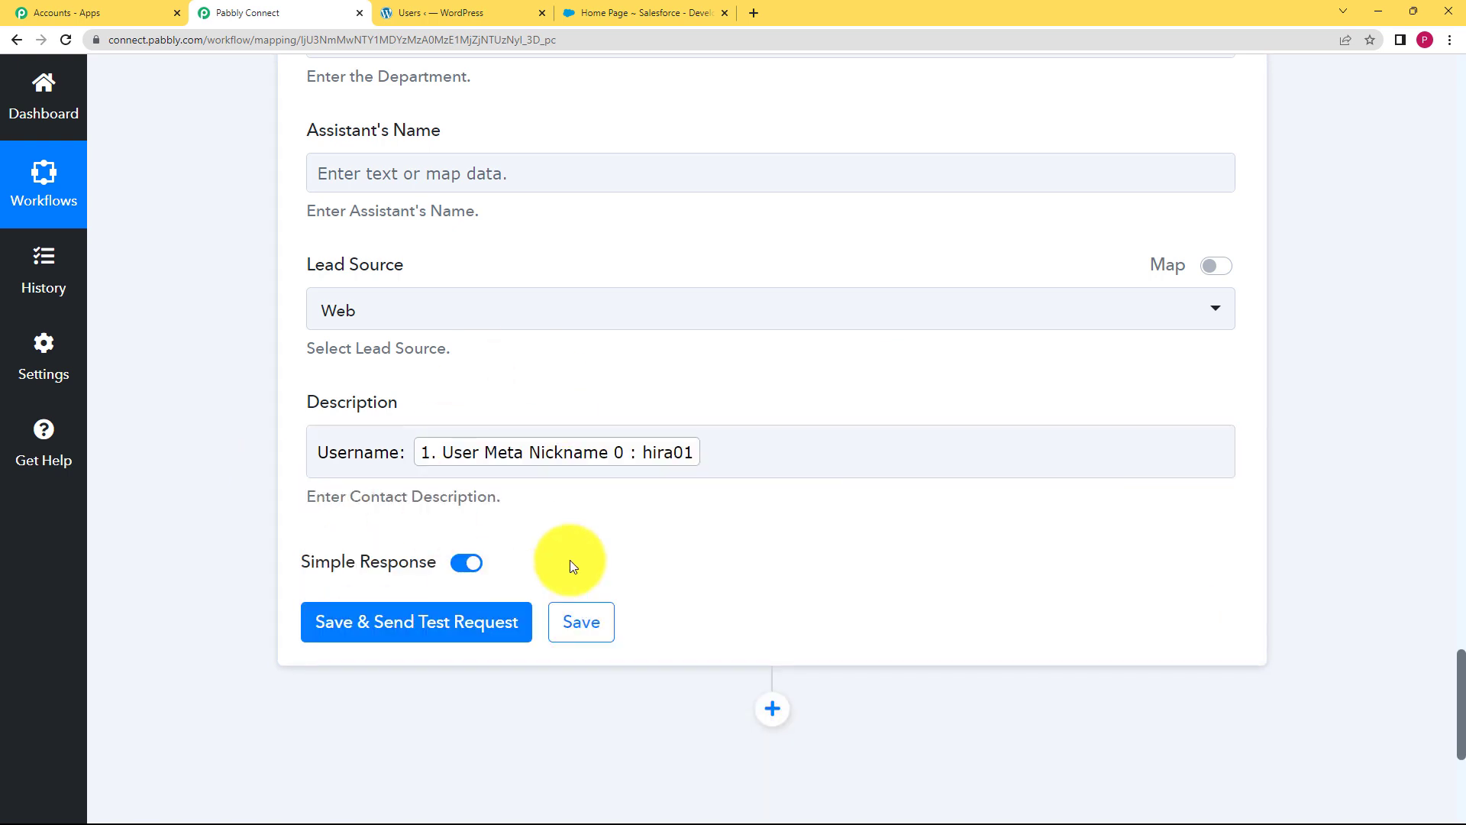
# Send the Salesforce test request, confirm the new contact Id with Success 1, and save
pyautogui.click(501, 636)
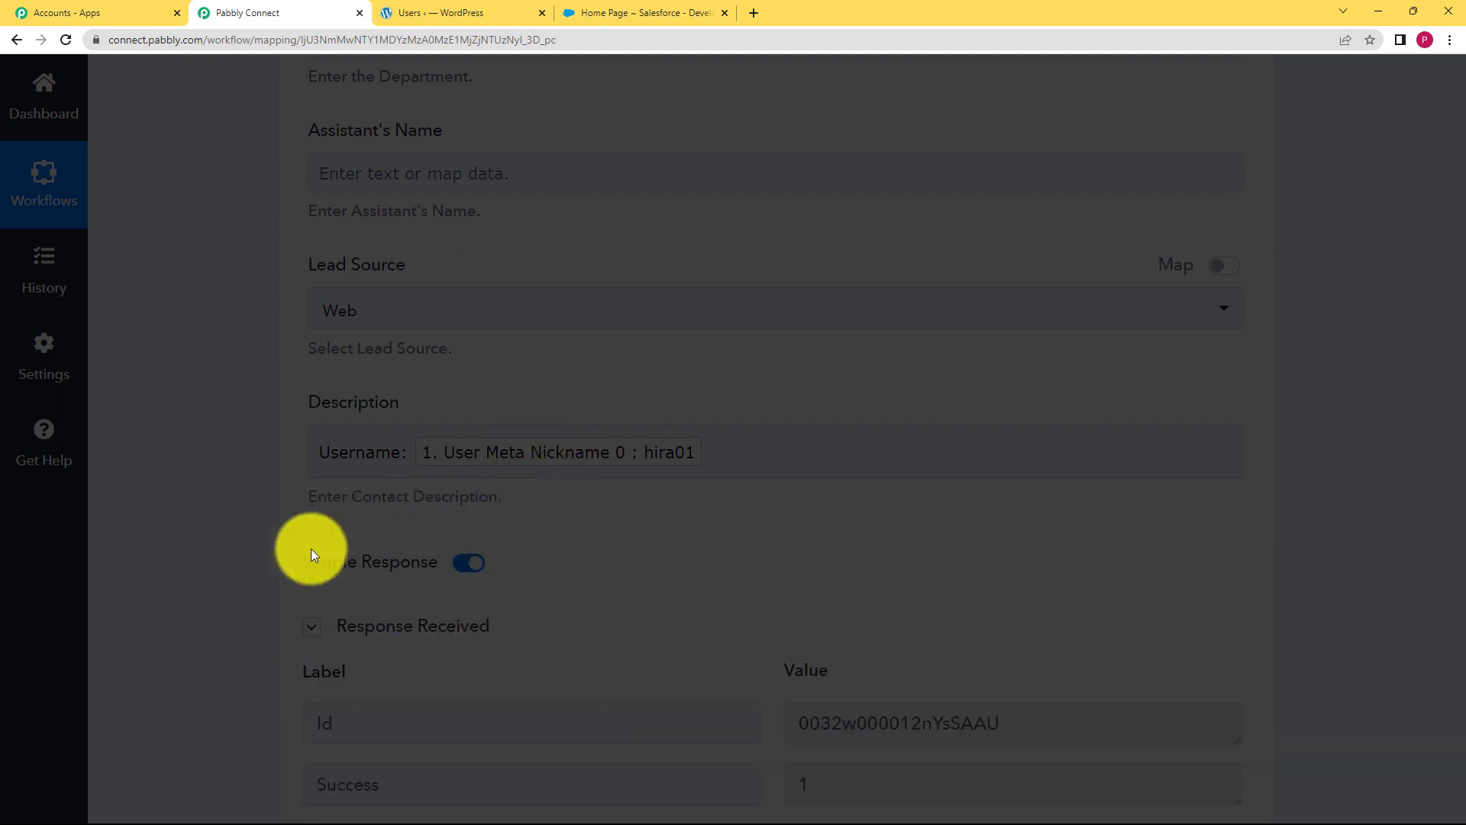
pyautogui.scroll(-4, 262, 562)
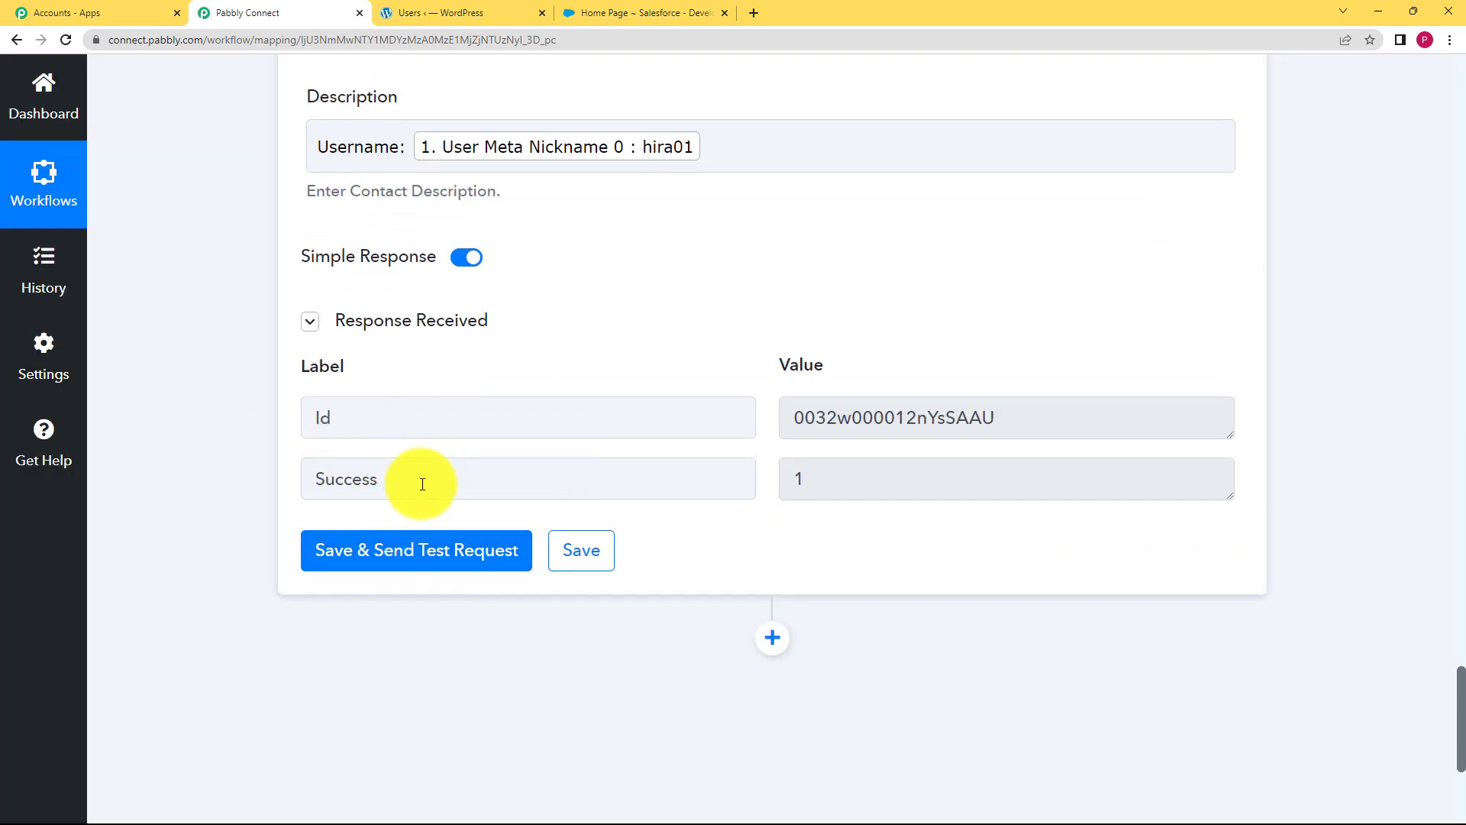
pyautogui.moveTo(420, 487); pyautogui.dragTo(222, 508)
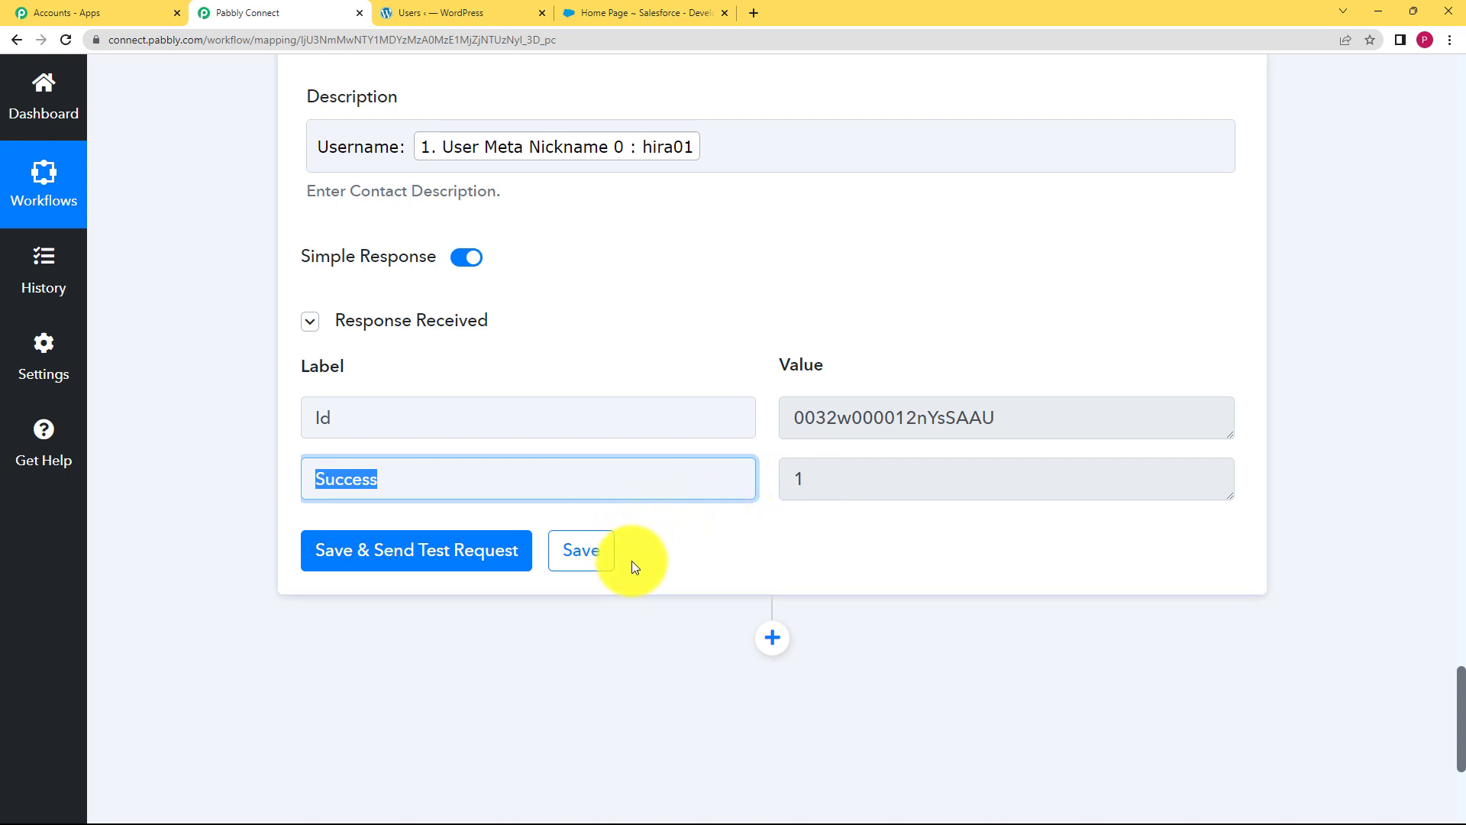
pyautogui.click(590, 573)
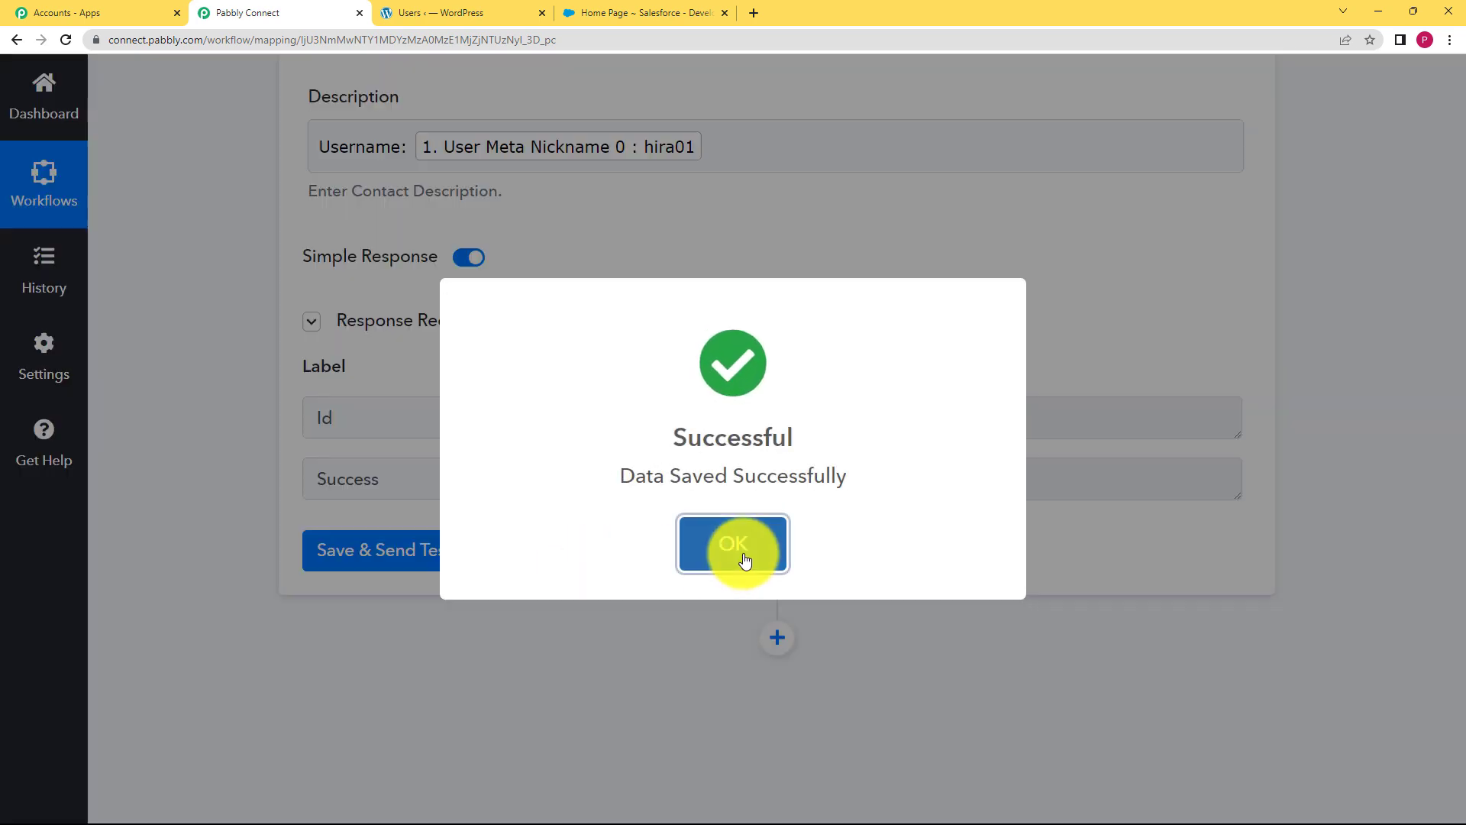
# Open the new contact from Salesforce's Contacts list to verify its details, then return to Pabbly
pyautogui.click(743, 556)
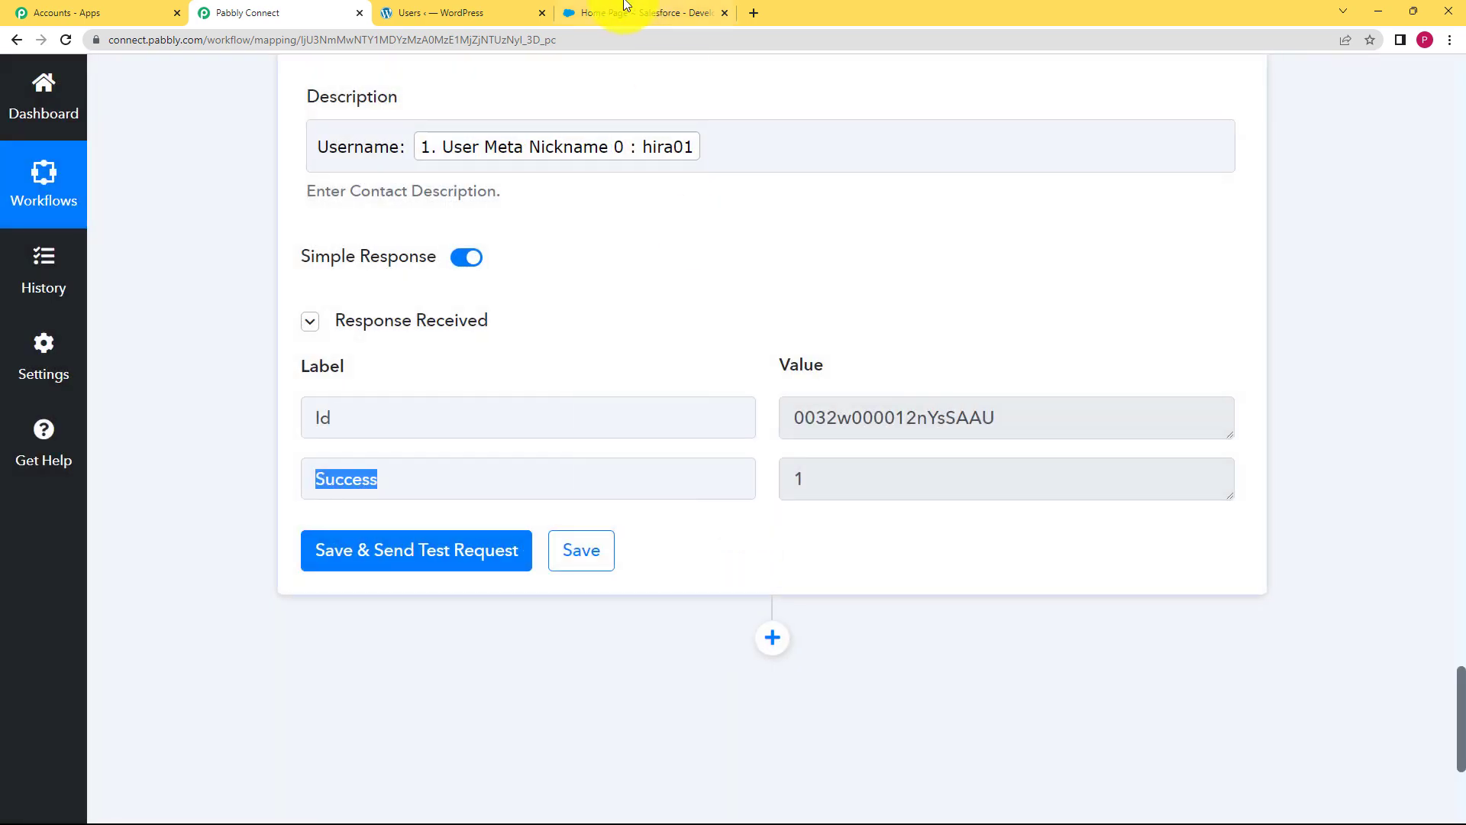
pyautogui.click(611, 9)
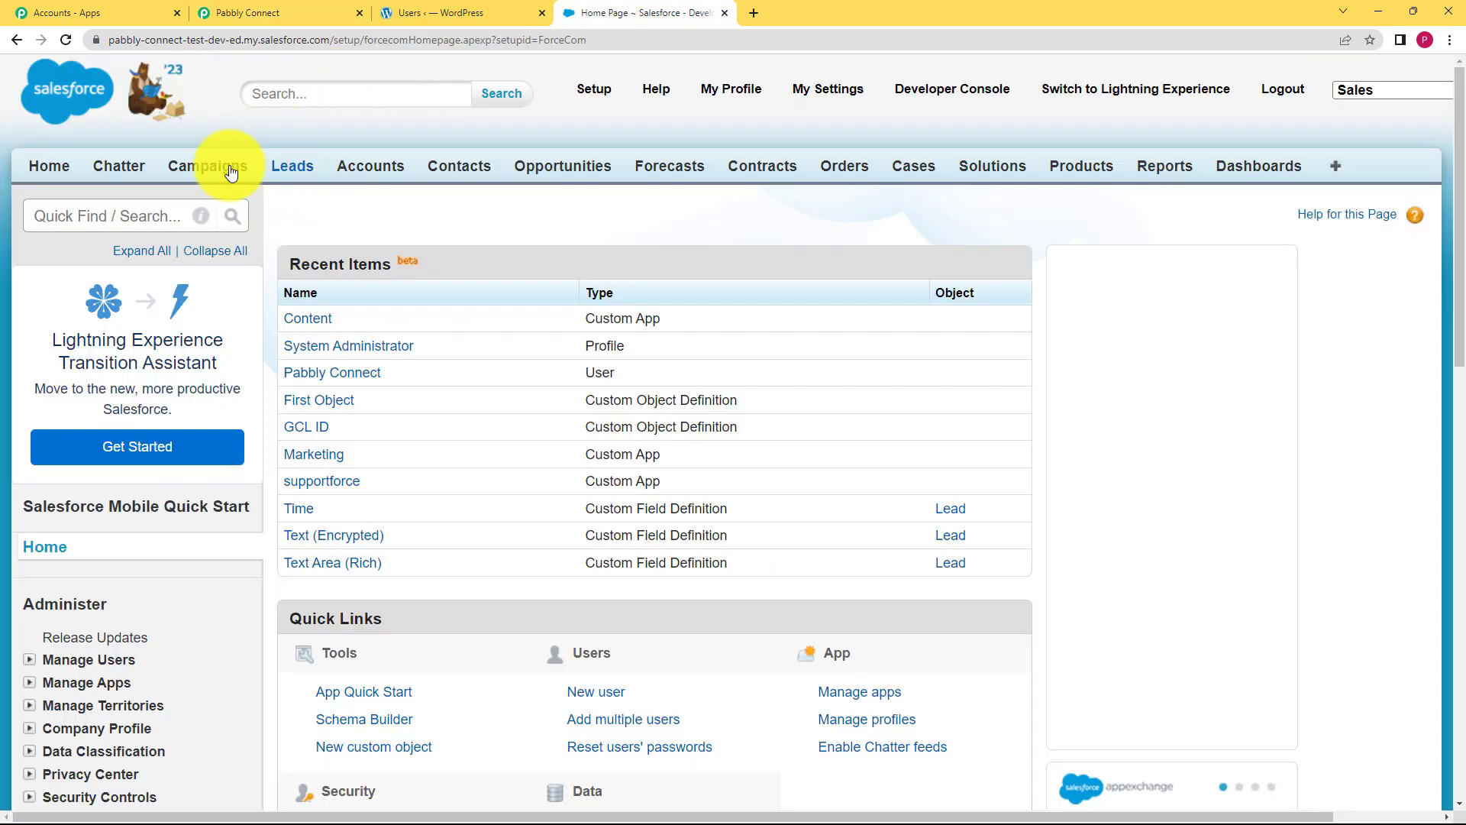
pyautogui.click(442, 176)
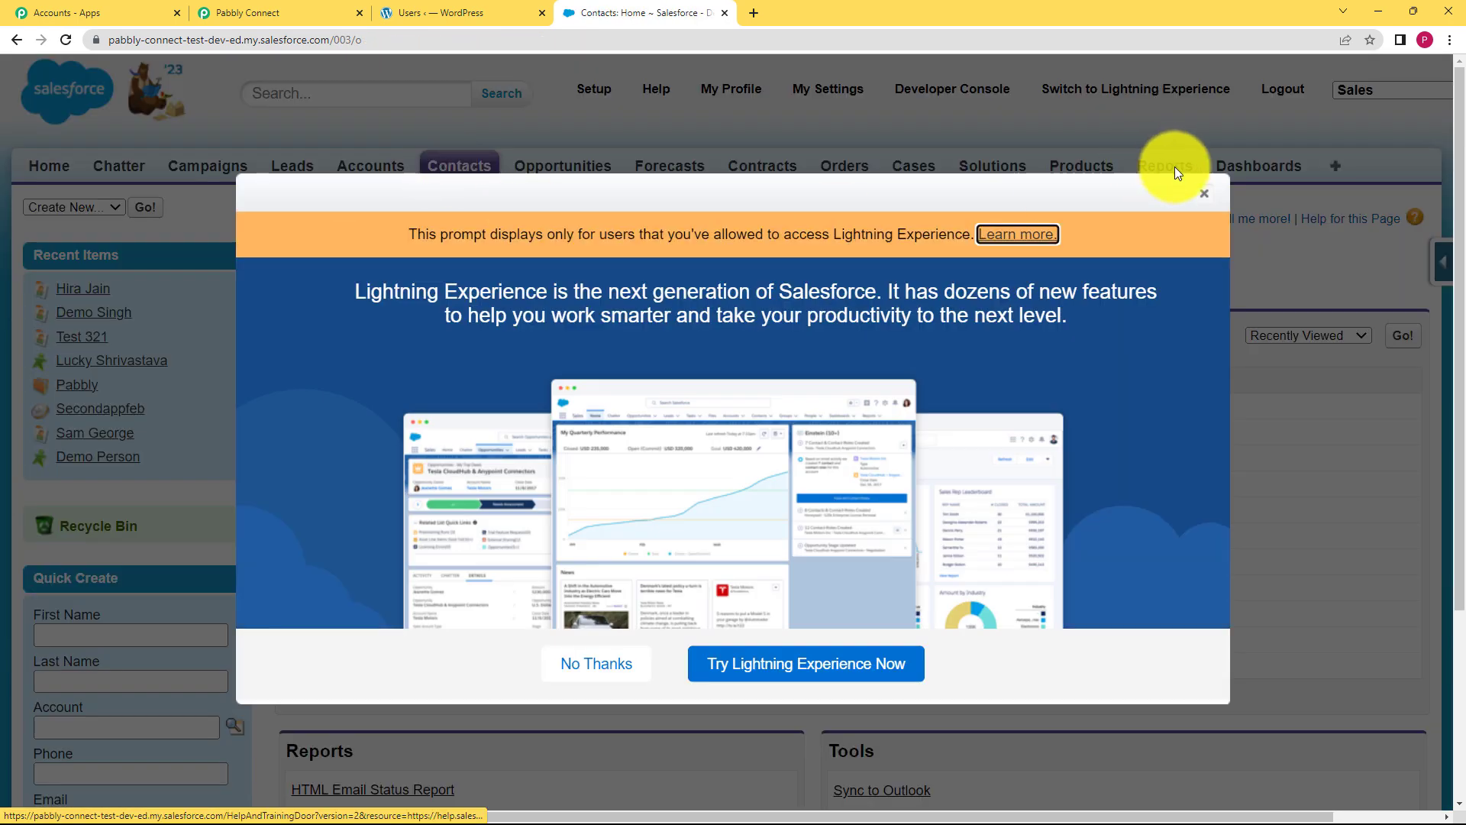
pyautogui.click(1203, 186)
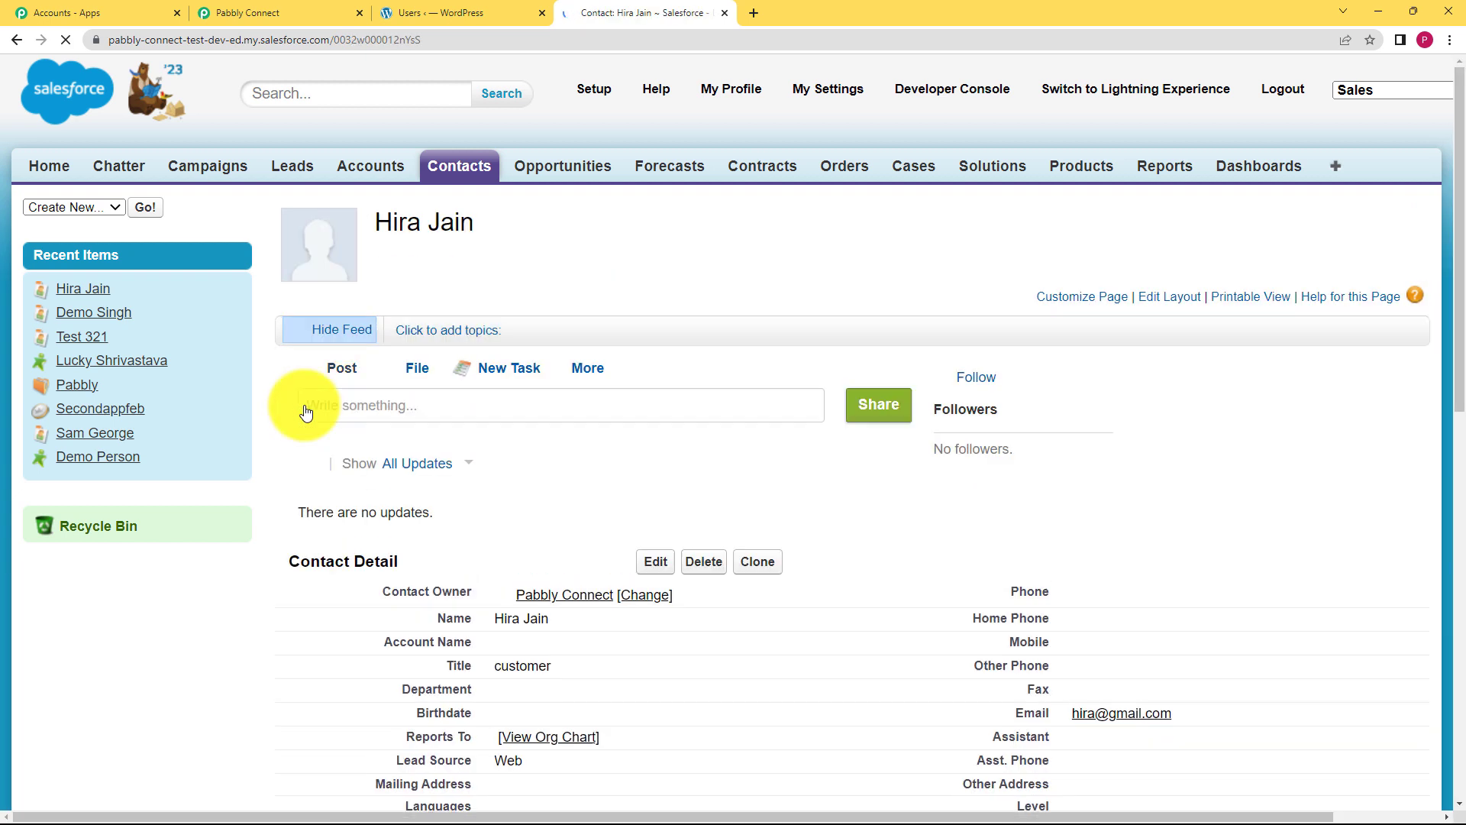
pyautogui.scroll(-3, 701, 341)
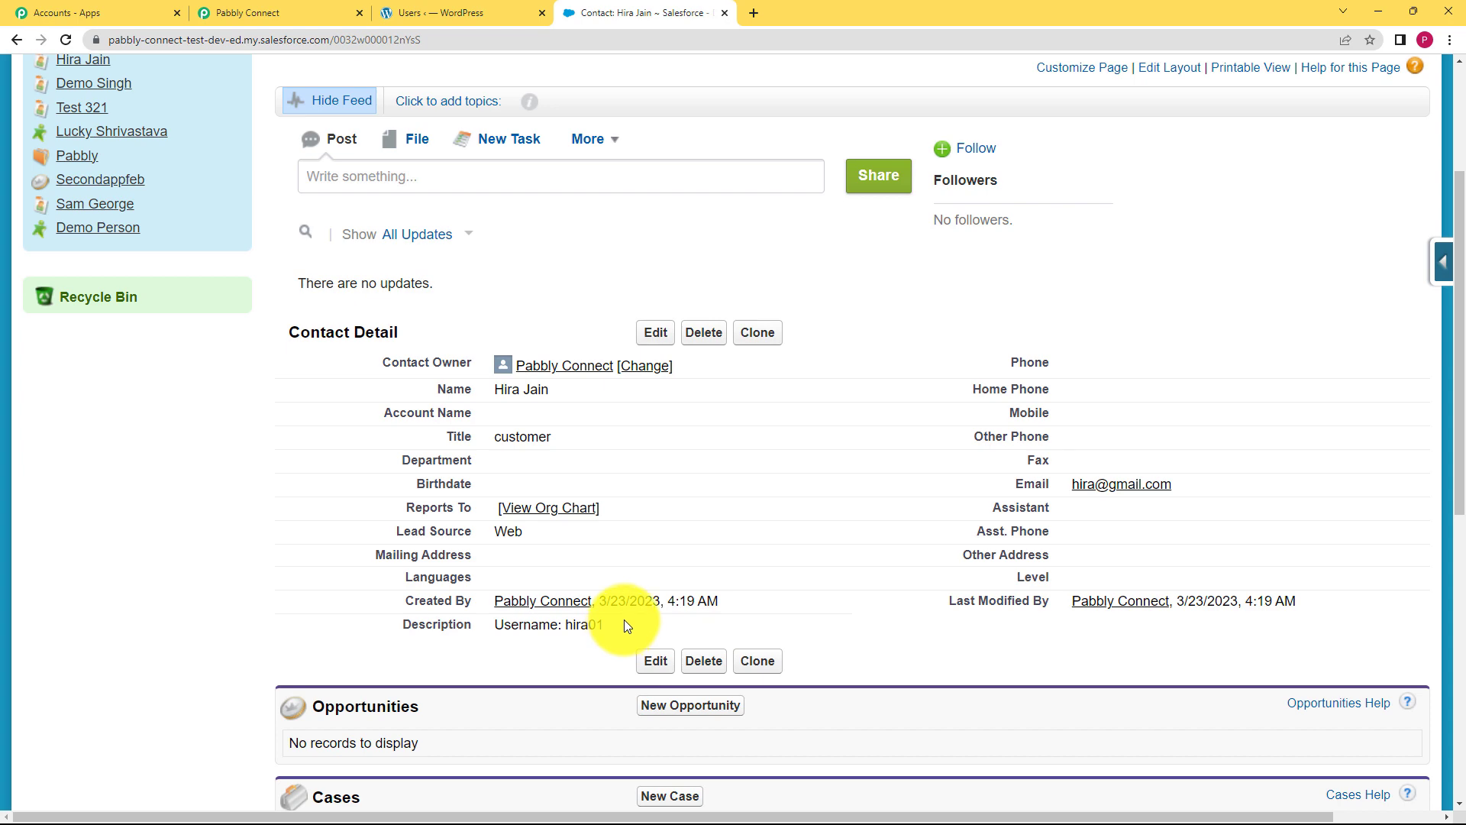
pyautogui.click(264, 8)
pyautogui.scroll(6, 185, 339)
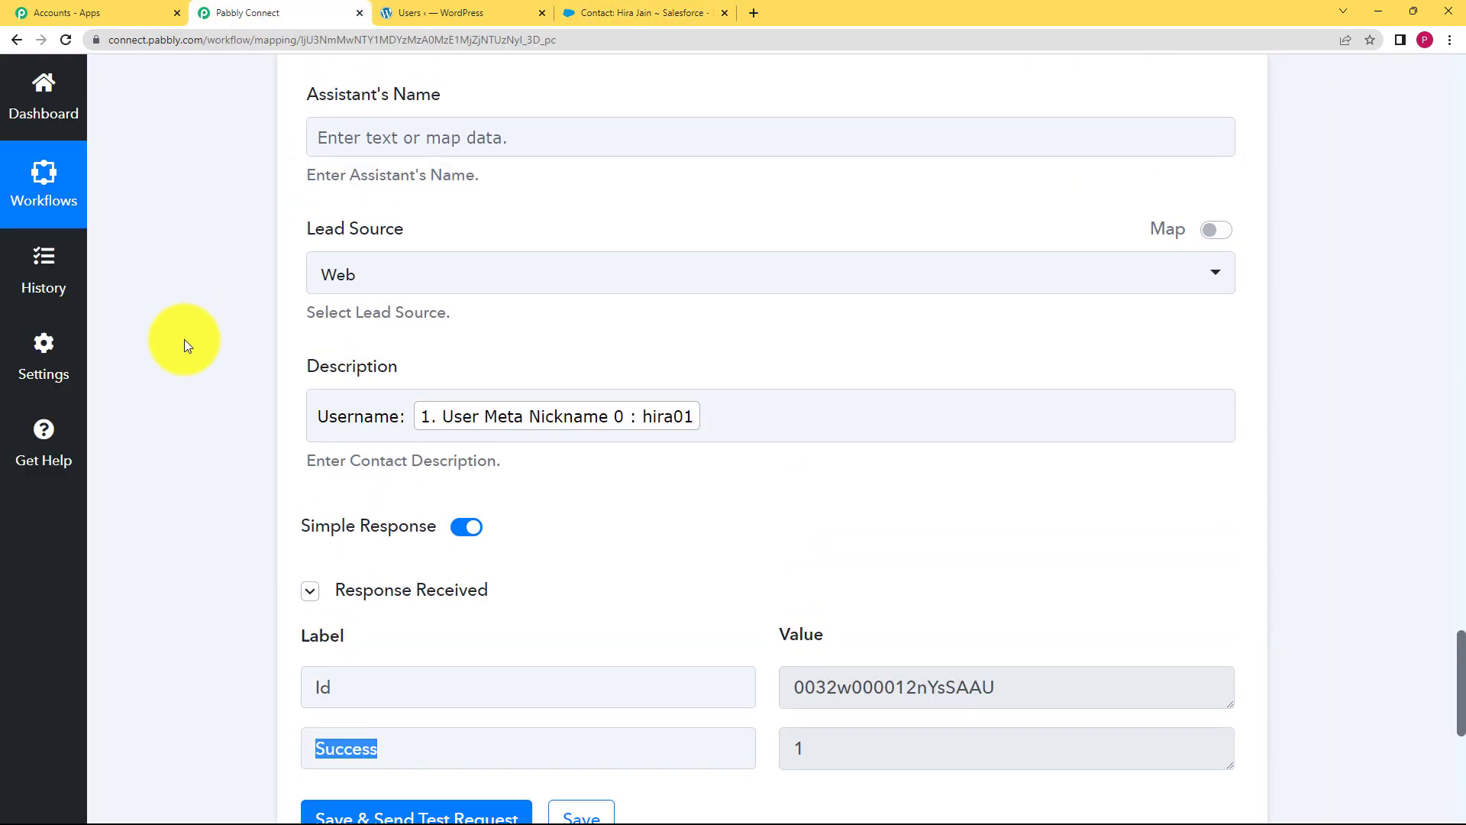
pyautogui.scroll(20, 185, 339)
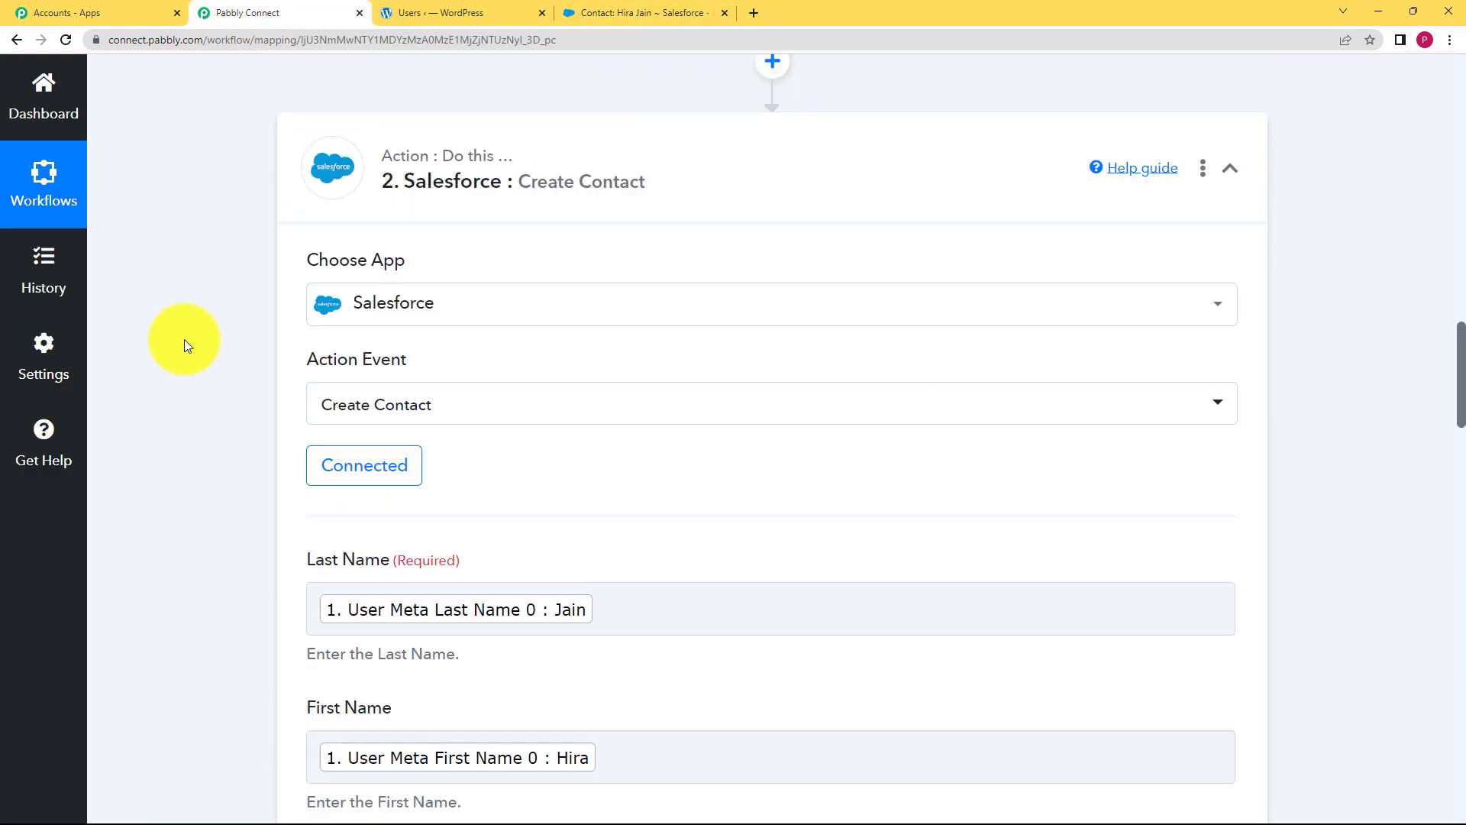
pyautogui.scroll(4, 185, 339)
pyautogui.click(278, 360)
pyautogui.scroll(5, 237, 374)
pyautogui.scroll(8, 237, 373)
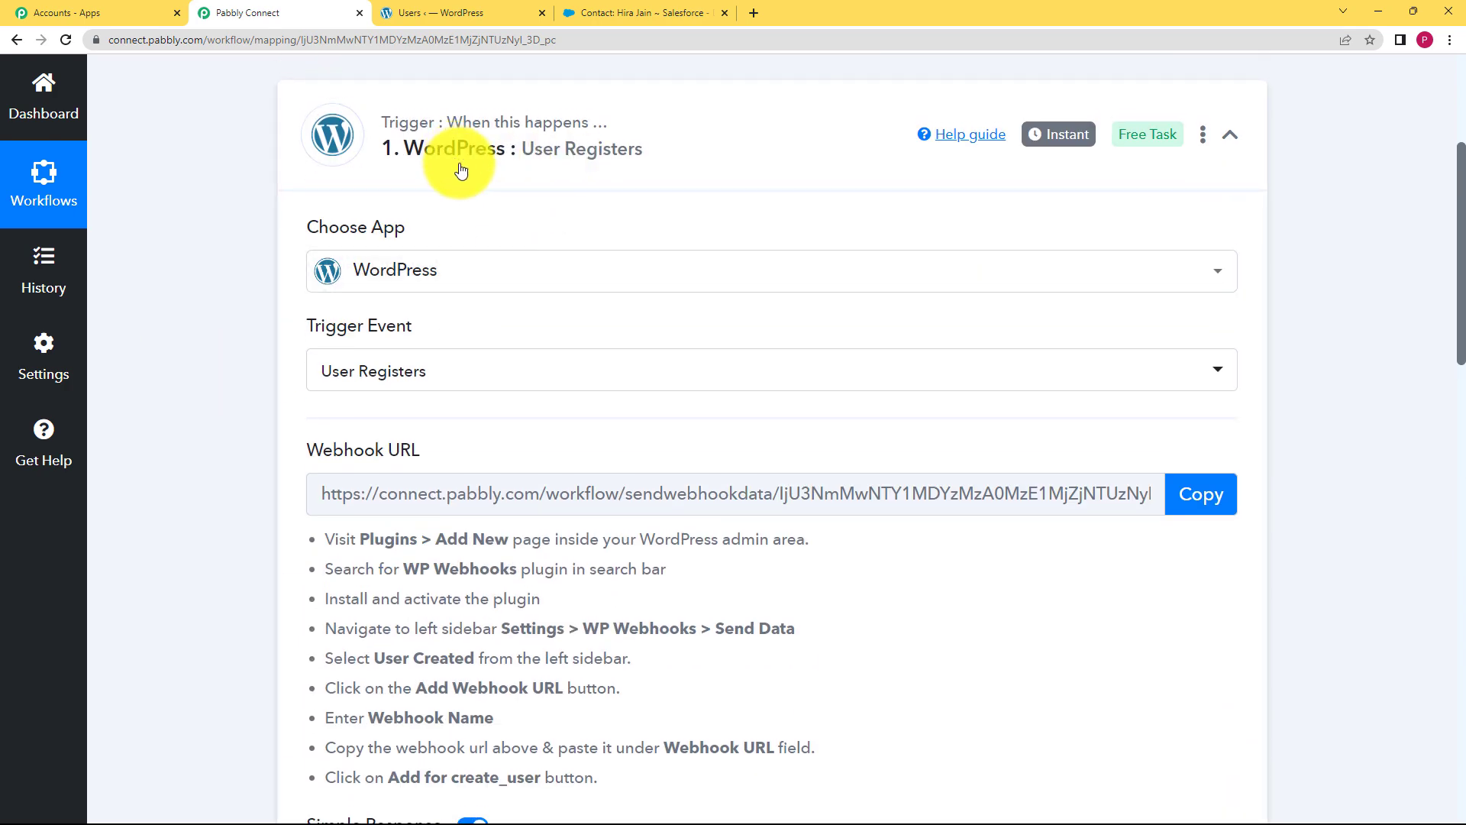
pyautogui.click(742, 144)
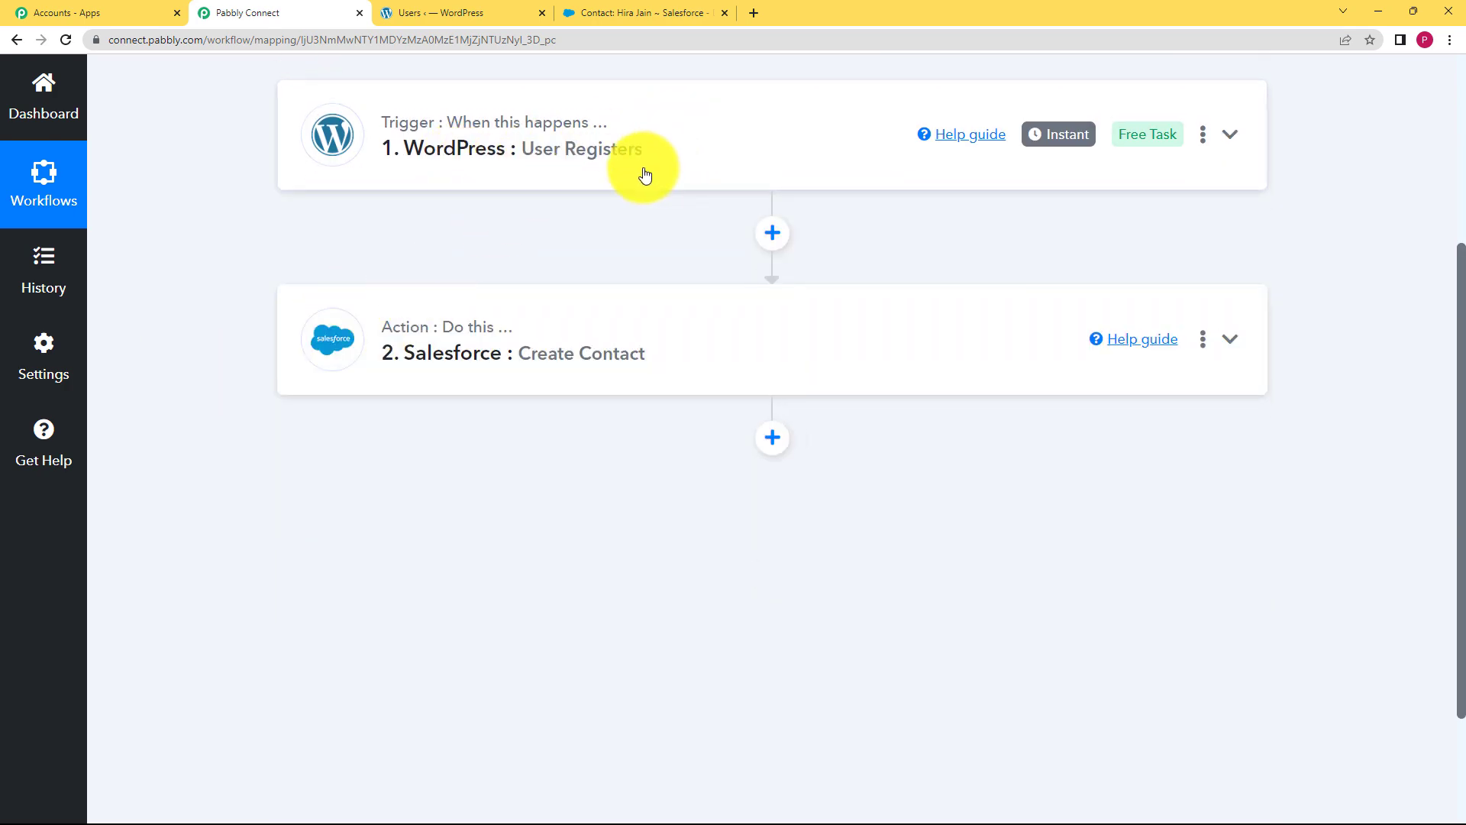
pyautogui.scroll(3, 547, 214)
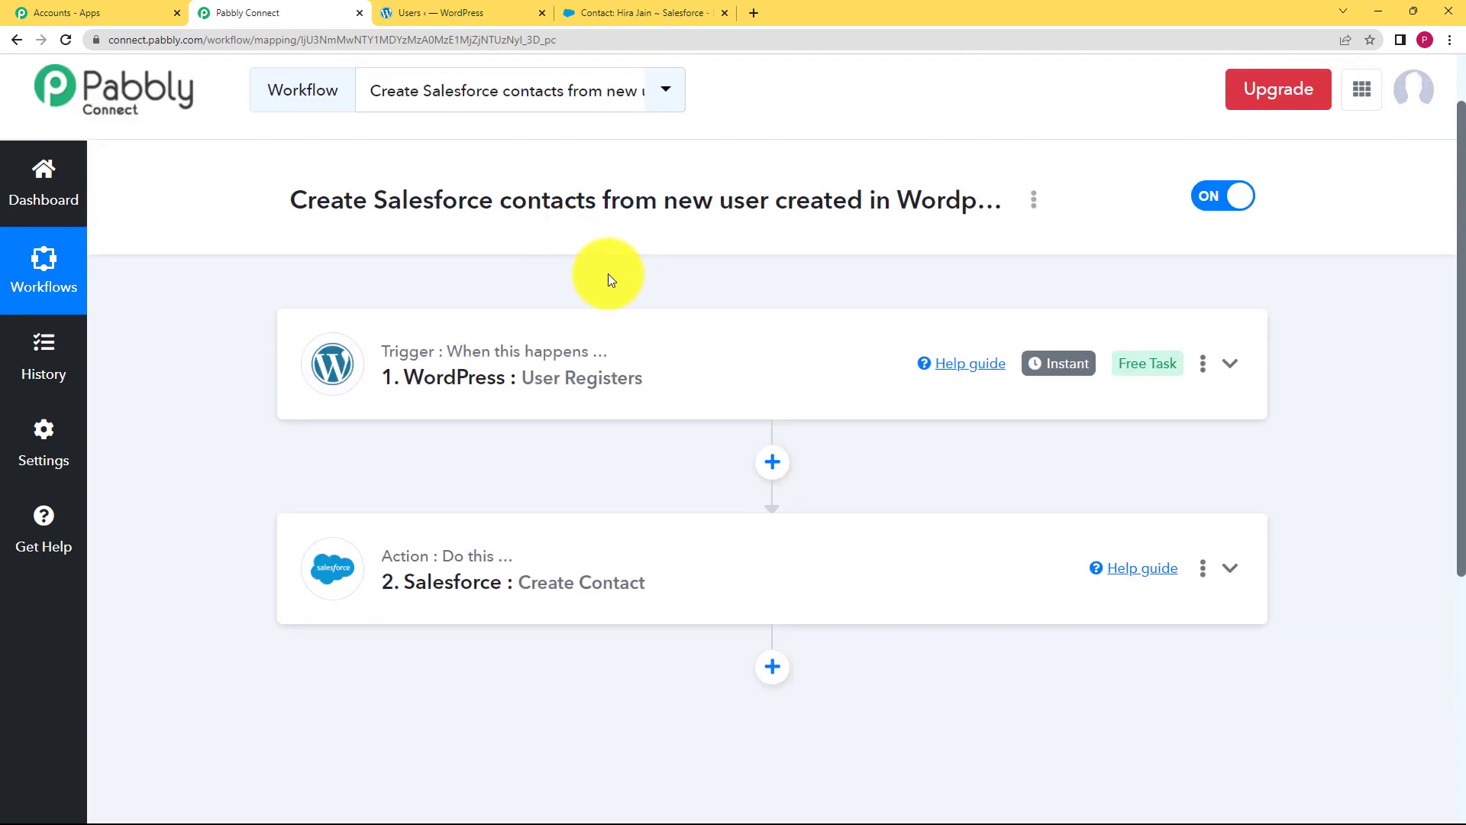
pyautogui.click(596, 362)
pyautogui.scroll(-8, 252, 497)
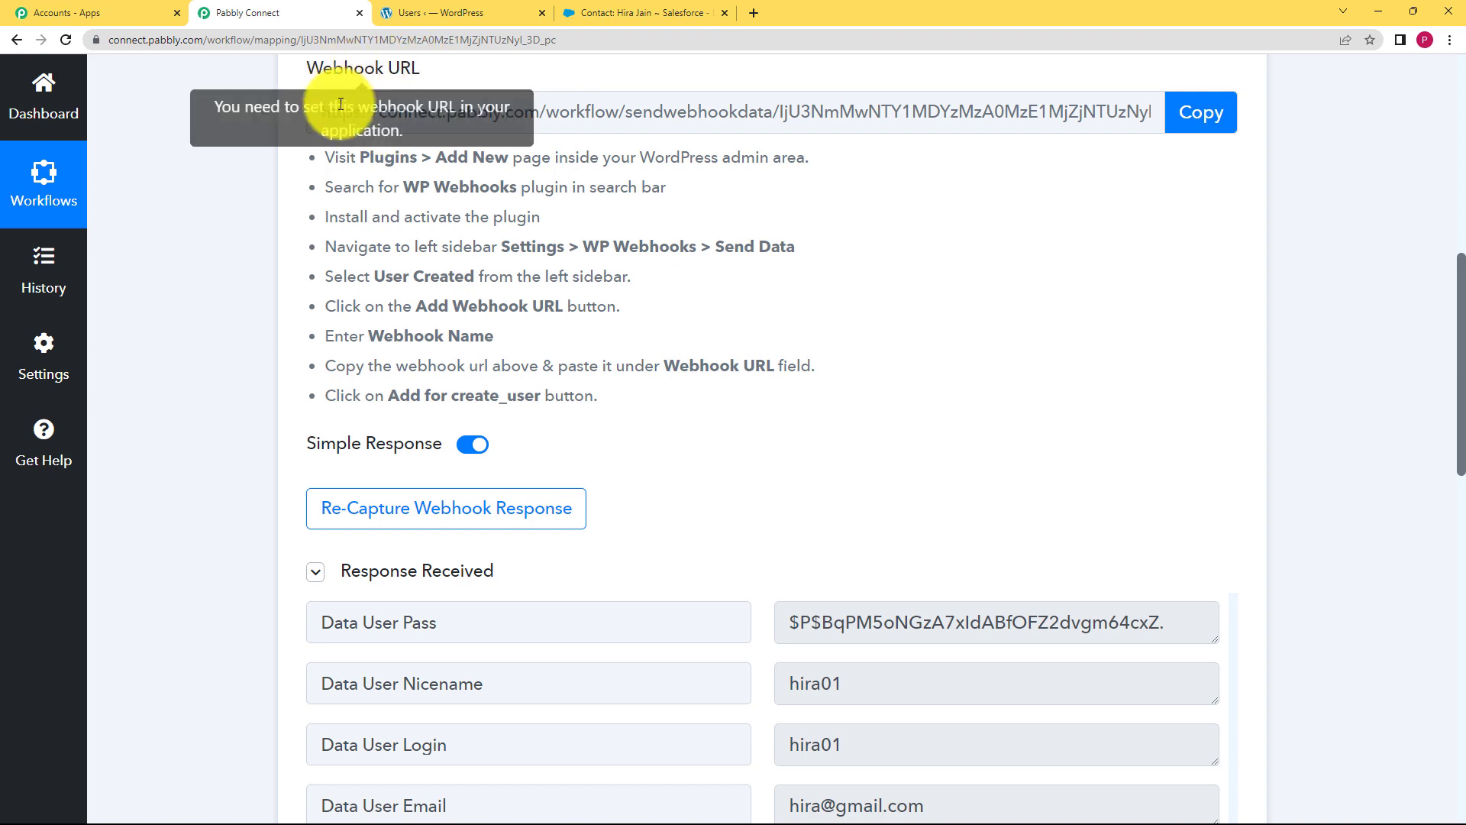
pyautogui.scroll(-6, 219, 333)
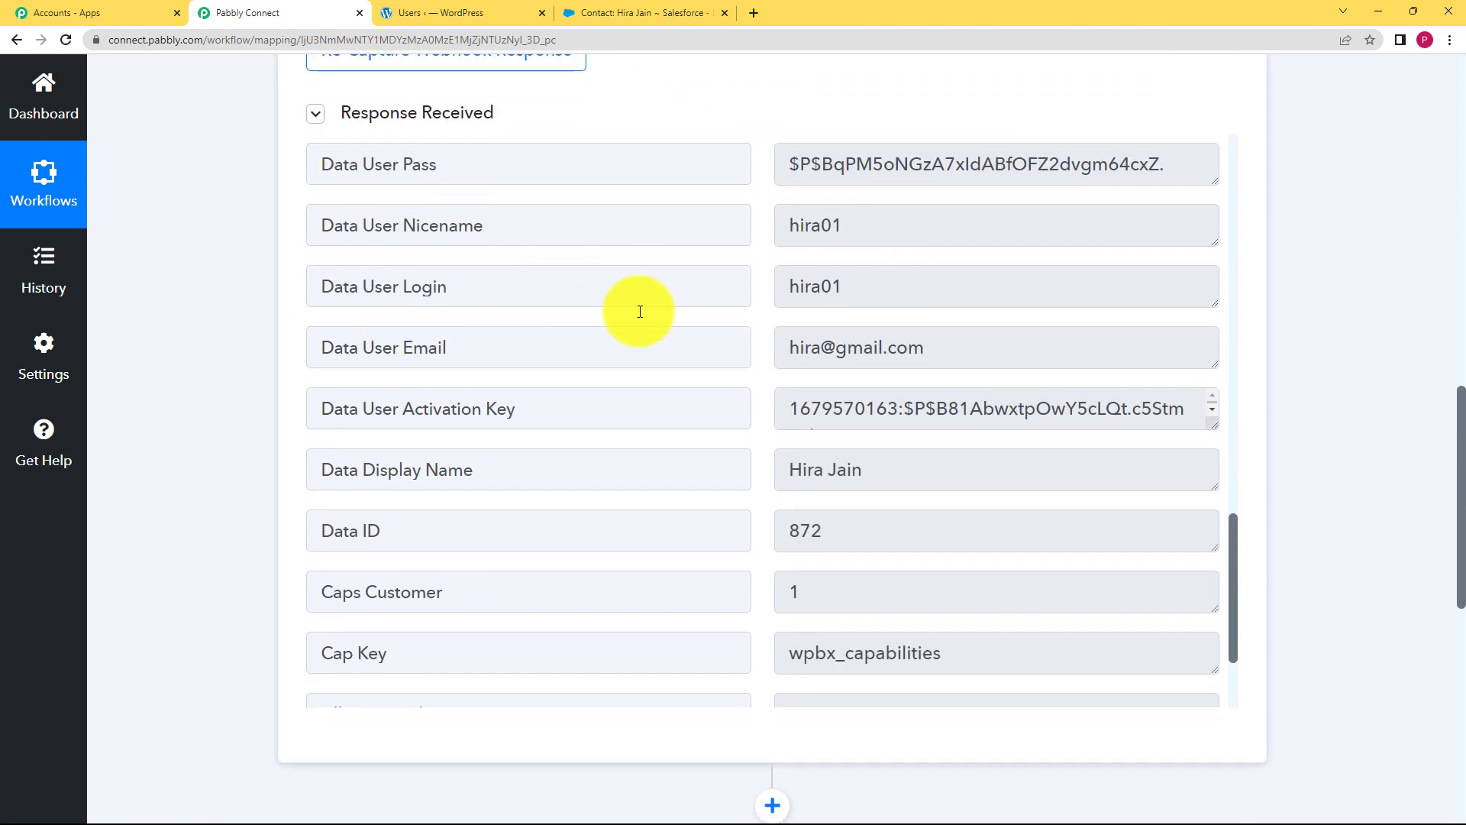
pyautogui.scroll(-7, 204, 520)
pyautogui.click(392, 430)
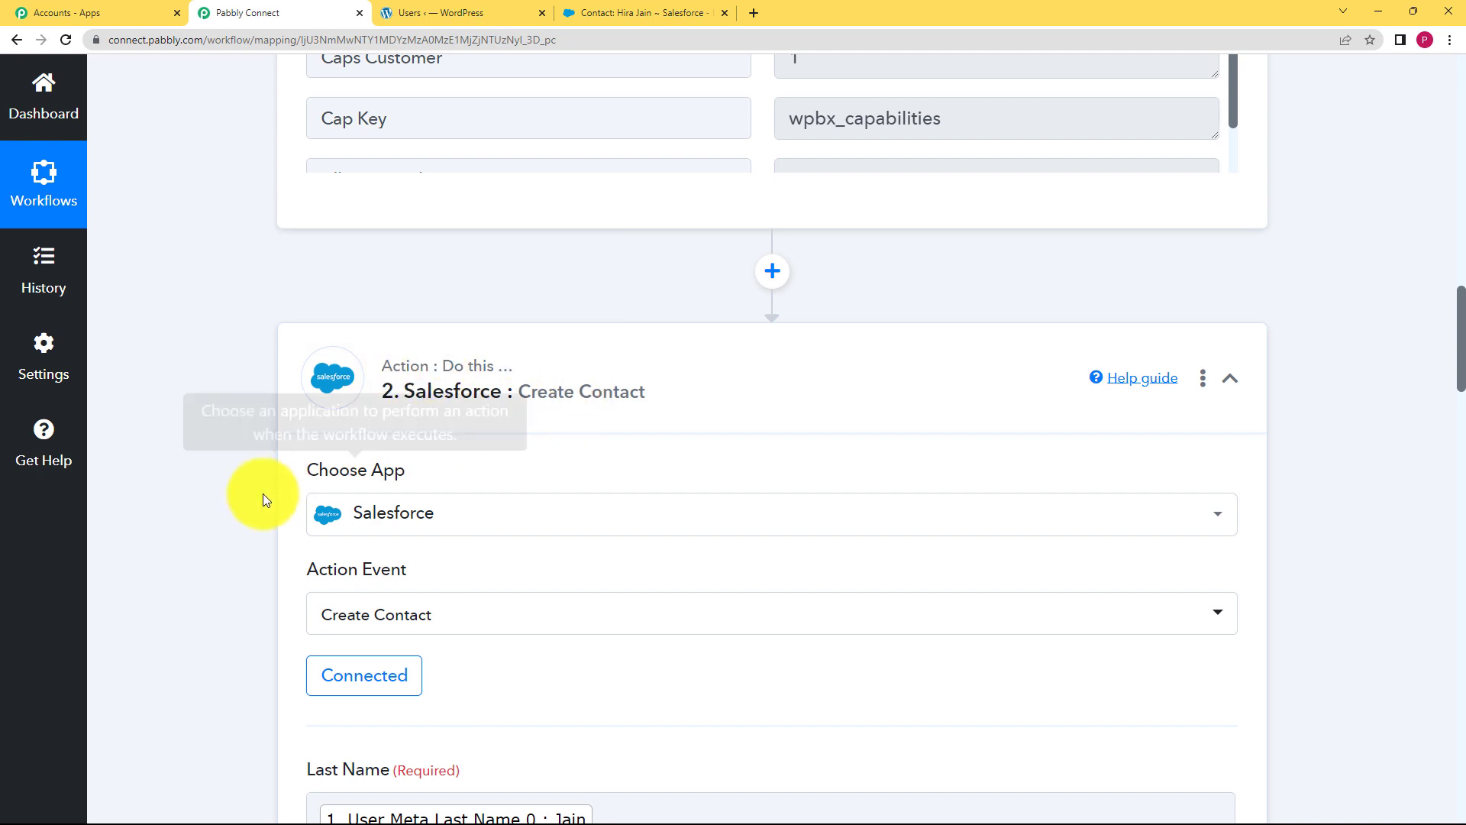
pyautogui.scroll(-1, 252, 496)
pyautogui.scroll(-2, 267, 492)
pyautogui.scroll(-5, 234, 498)
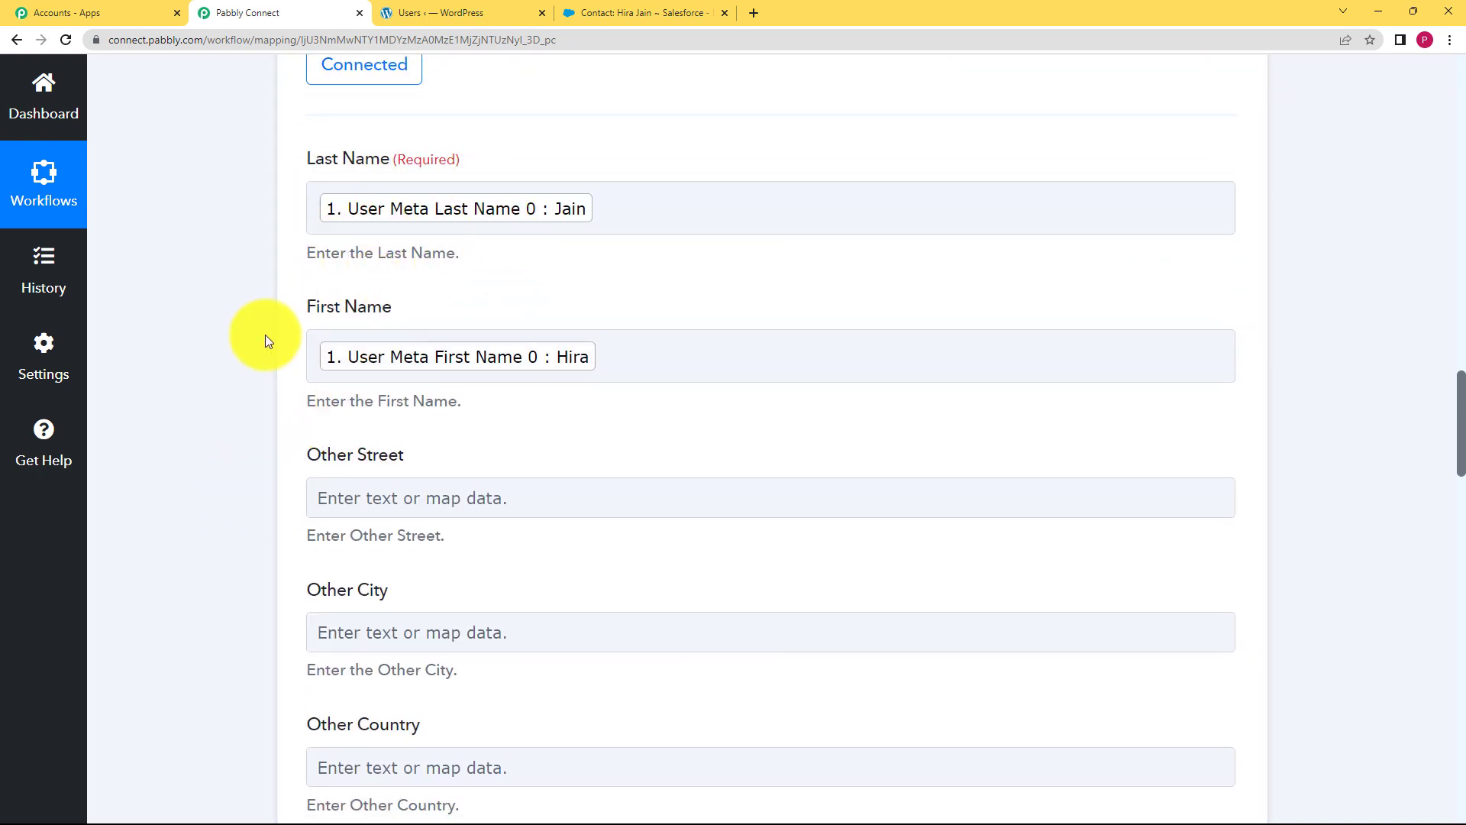
pyautogui.scroll(-8, 226, 349)
pyautogui.scroll(-20, 224, 348)
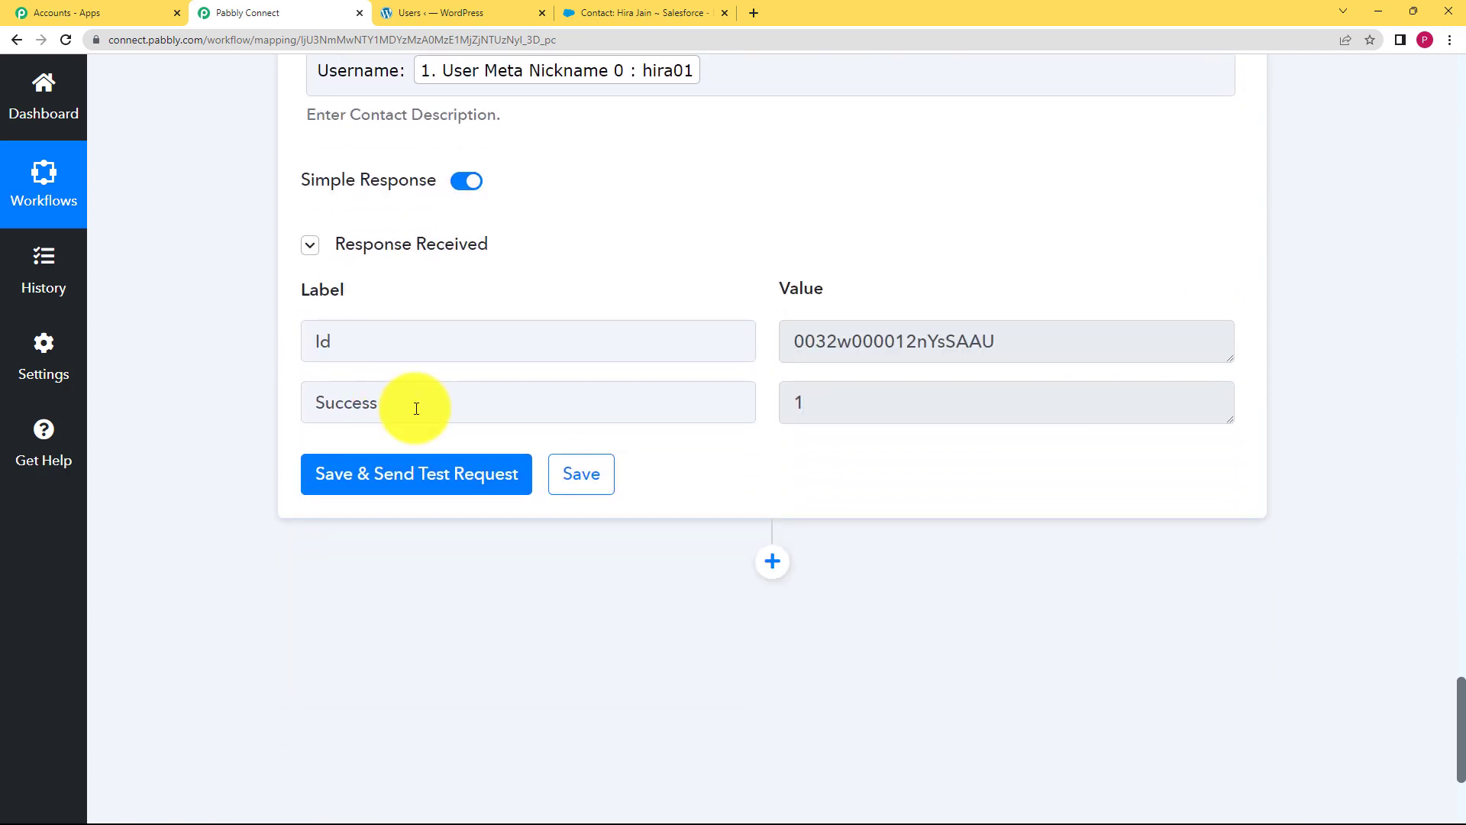
pyautogui.click(510, 13)
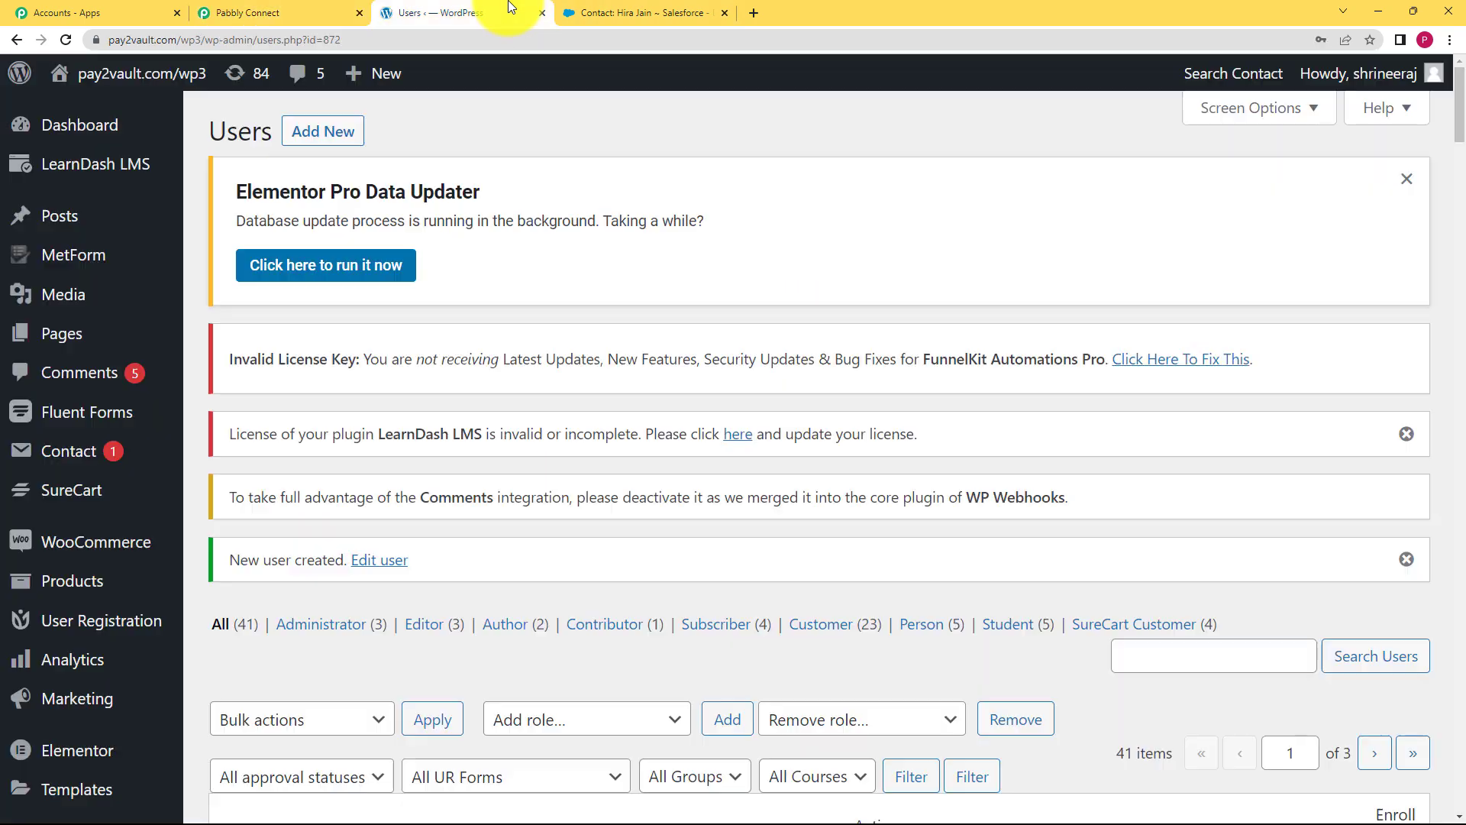
pyautogui.click(599, 12)
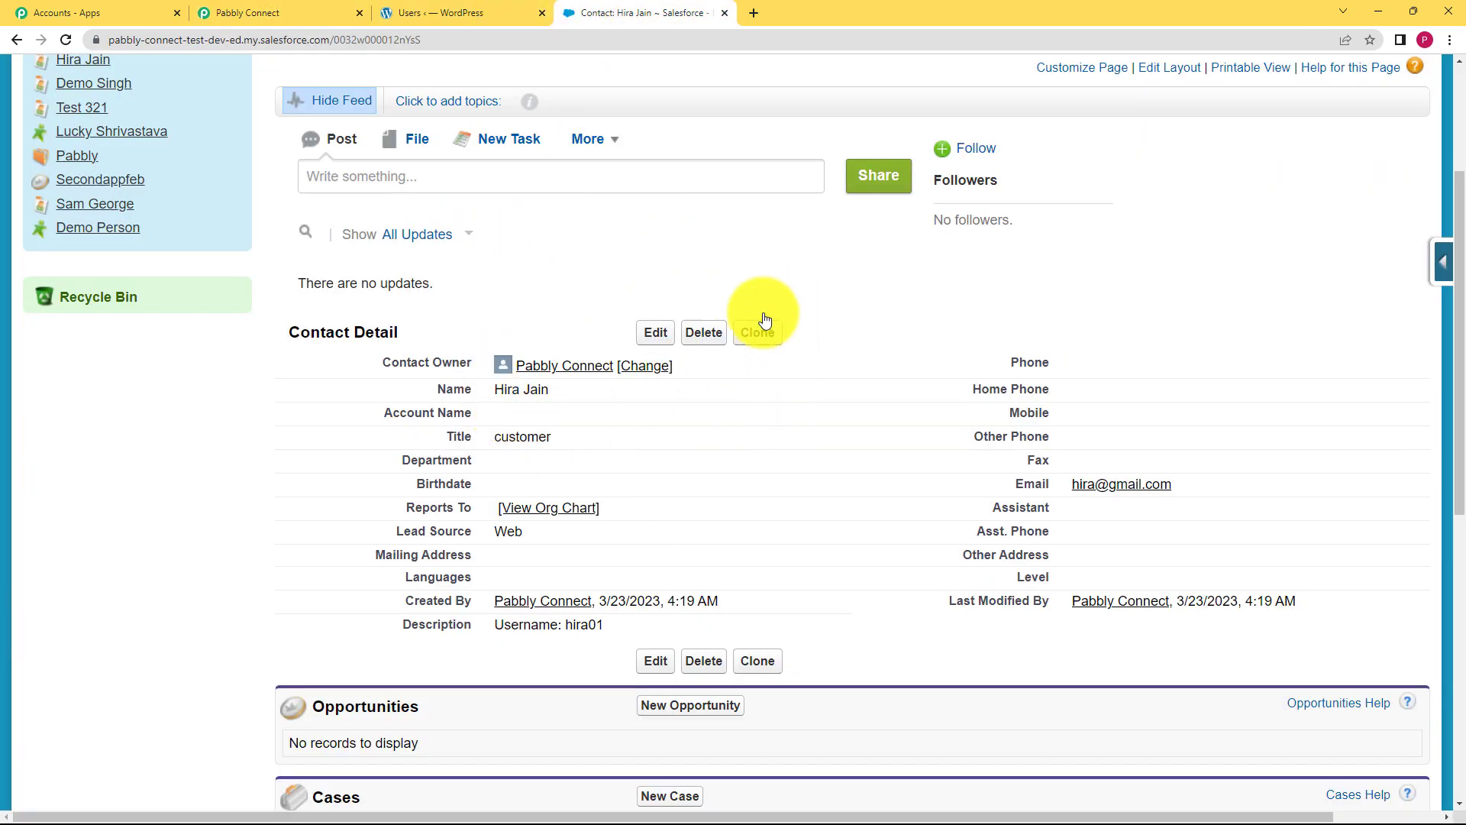
pyautogui.click(301, 13)
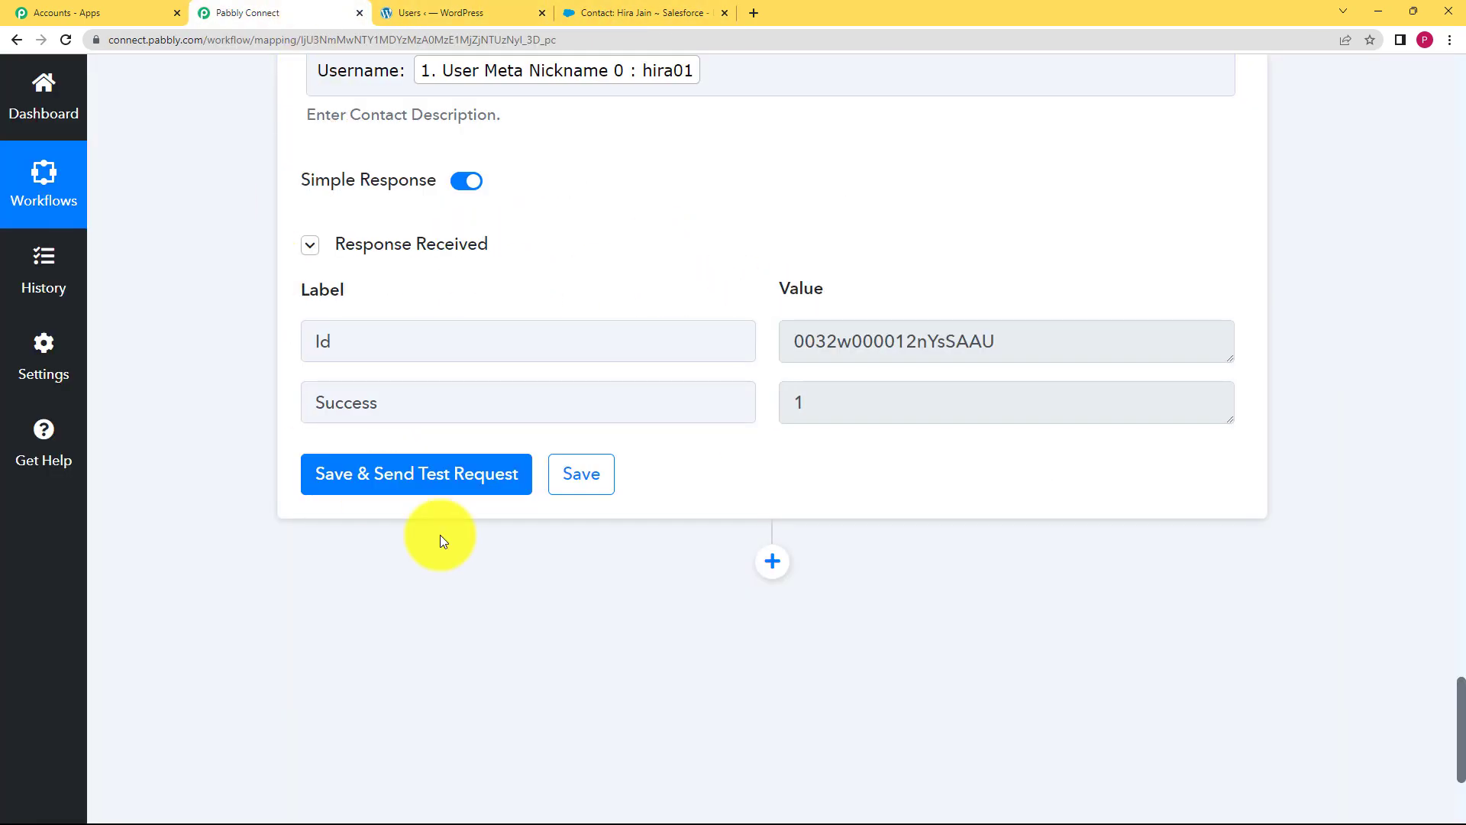